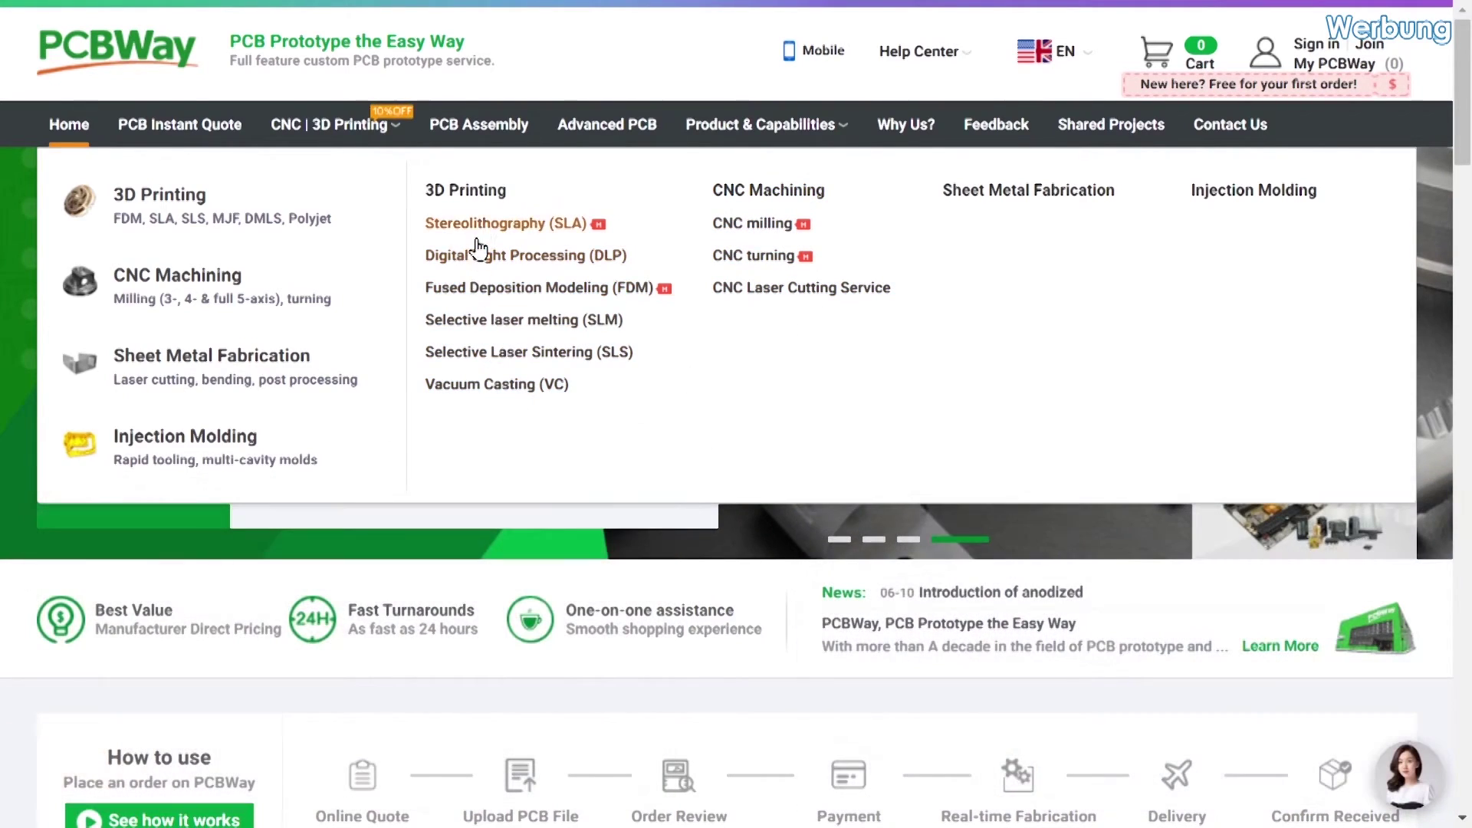
Open PCBWay's online 3D printing service page and jump to its Materials section
{"action": "left_click", "coordinate": [475, 196]}
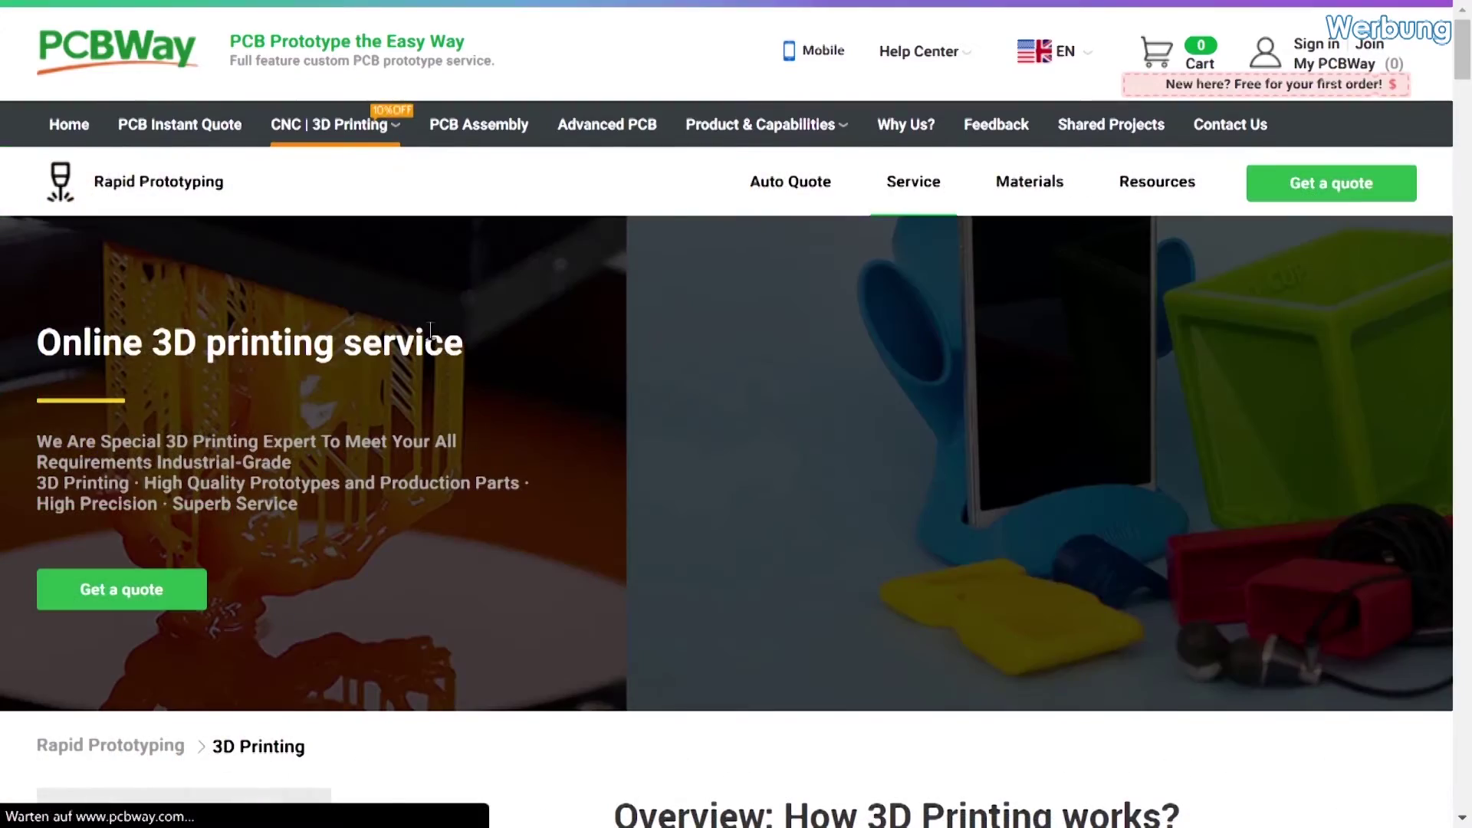
{"action": "scroll", "coordinate": [430, 332], "scroll_direction": "down", "scroll_amount": 5}
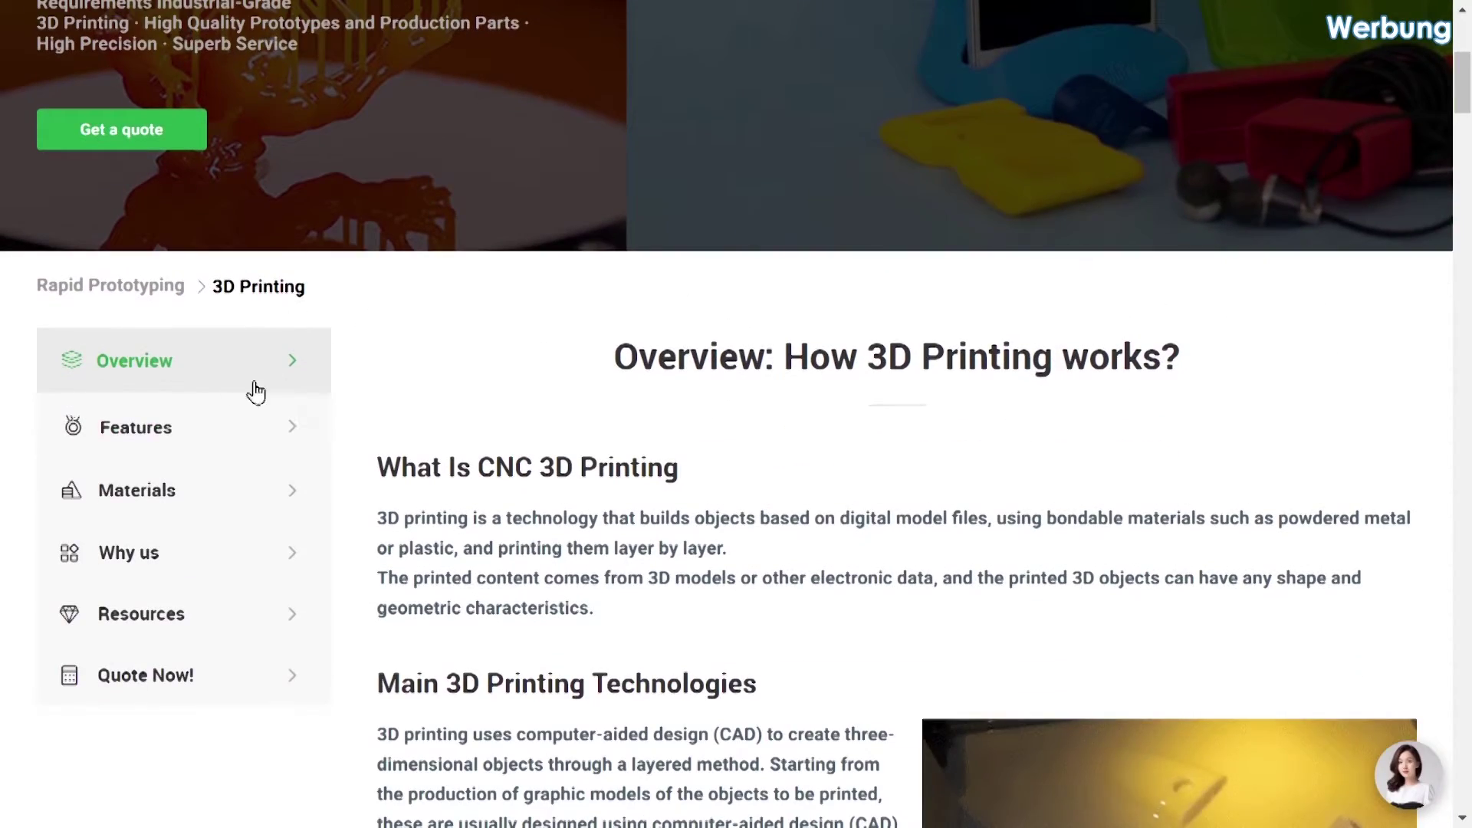
{"action": "left_click", "coordinate": [174, 503]}
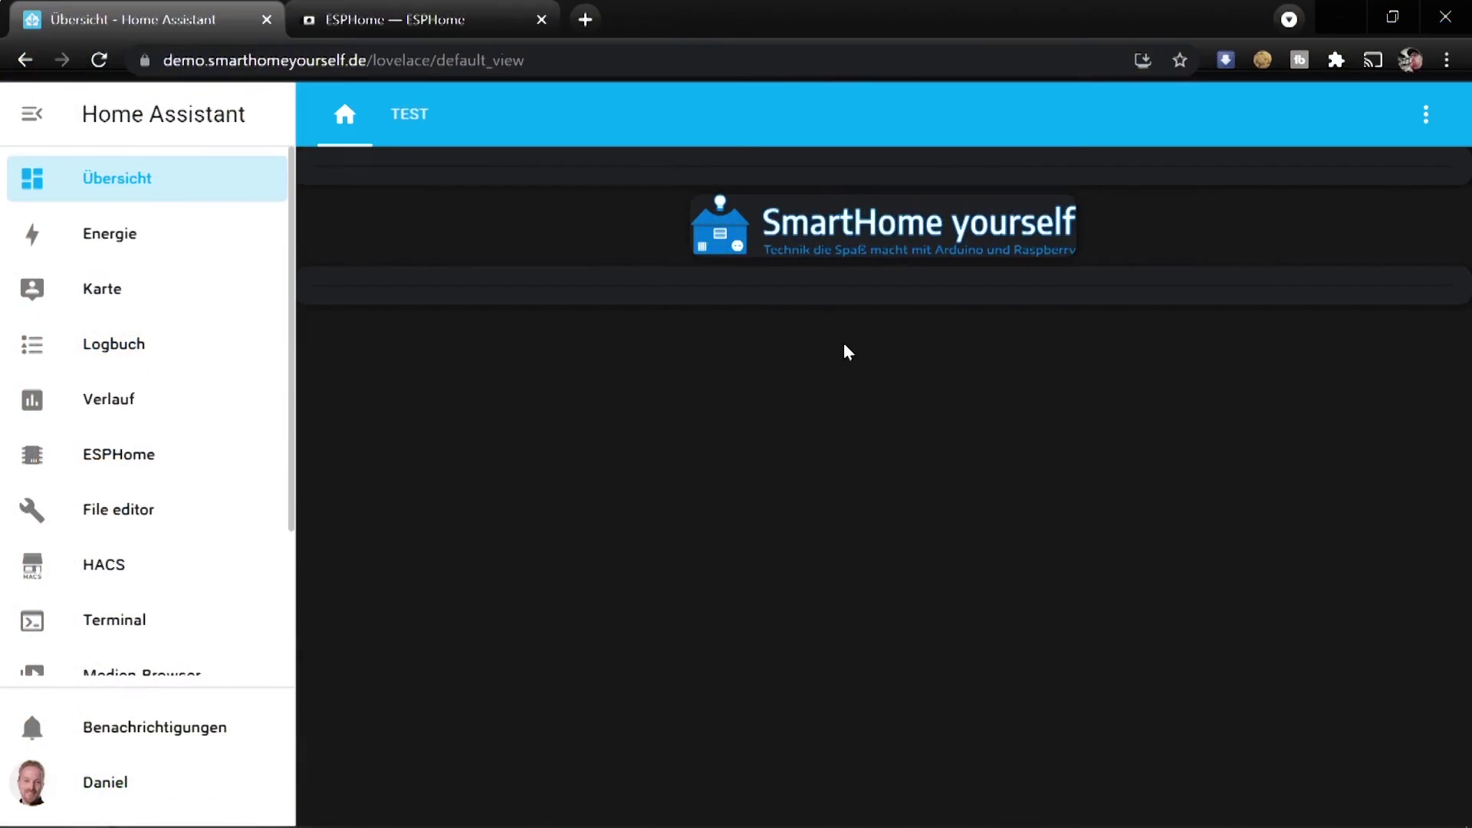
Start a new ESPHome device named script-test and enter the Wi-Fi network name and password
{"action": "left_click", "coordinate": [164, 459]}
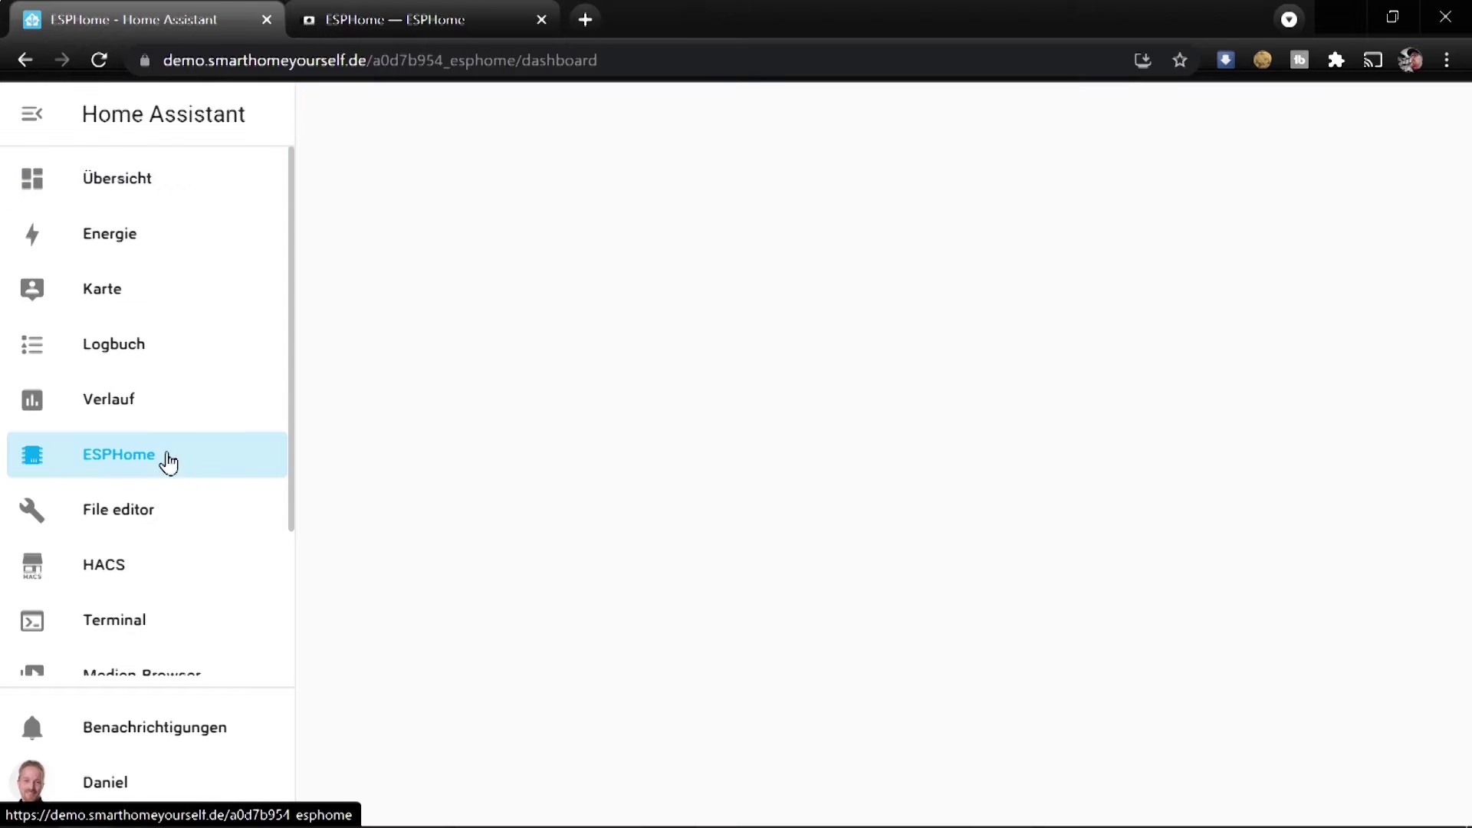
{"action": "left_click", "coordinate": [1393, 771]}
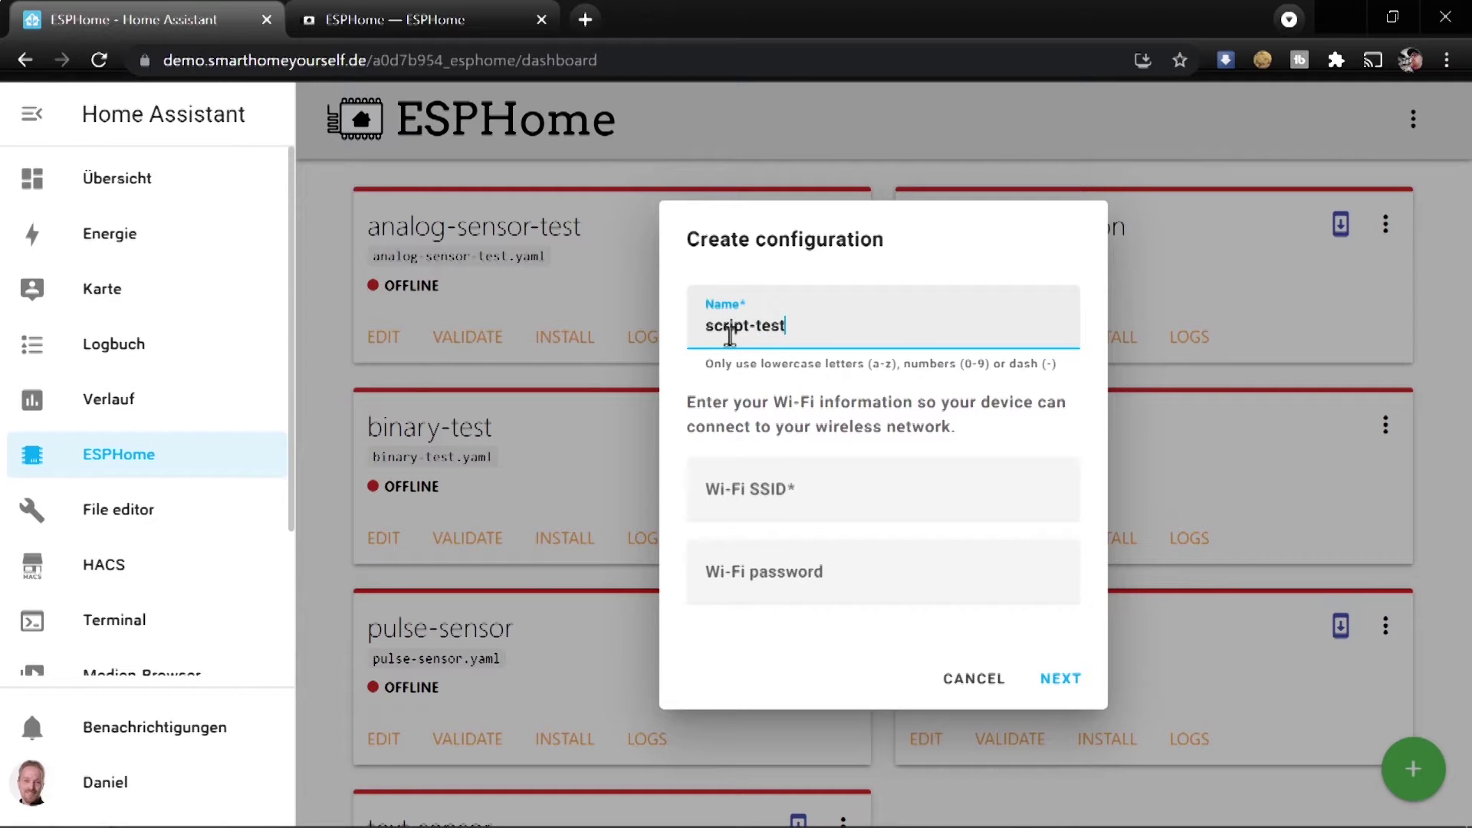
{"action": "key", "text": "Tab"}
{"action": "type", "text": "asdasdsa"}
{"action": "key", "text": "Tab"}
{"action": "type", "text": "asdasdsa"}
{"action": "left_click", "coordinate": [1062, 681]}
Skip installation, pick the Wemos D1 and Wemos D1 mini board, and finish the configuration
{"action": "left_click", "coordinate": [885, 606]}
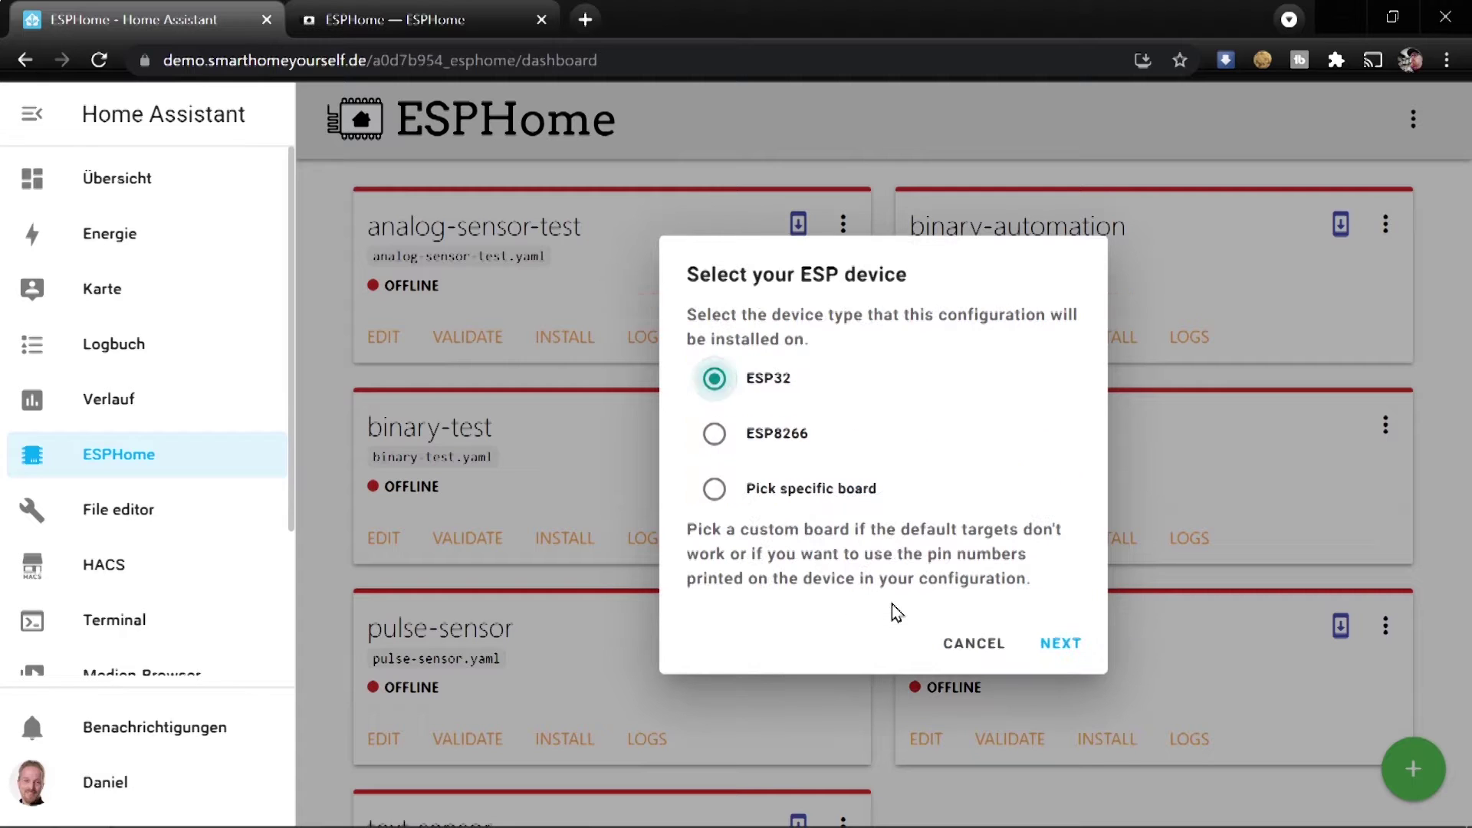
{"action": "left_click", "coordinate": [767, 488]}
{"action": "left_click", "coordinate": [887, 499]}
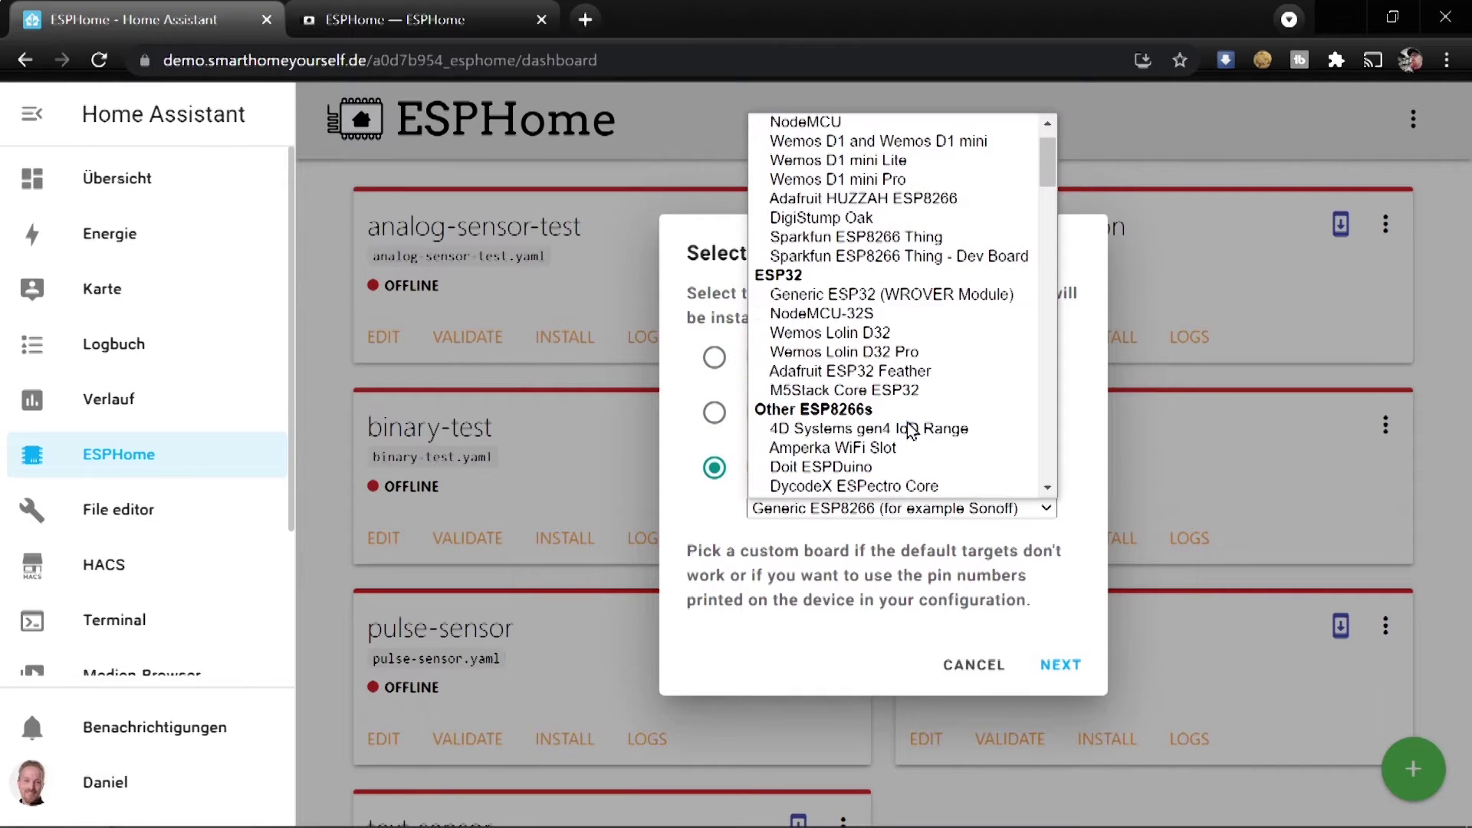
{"action": "left_click", "coordinate": [932, 142]}
{"action": "left_click", "coordinate": [1044, 675]}
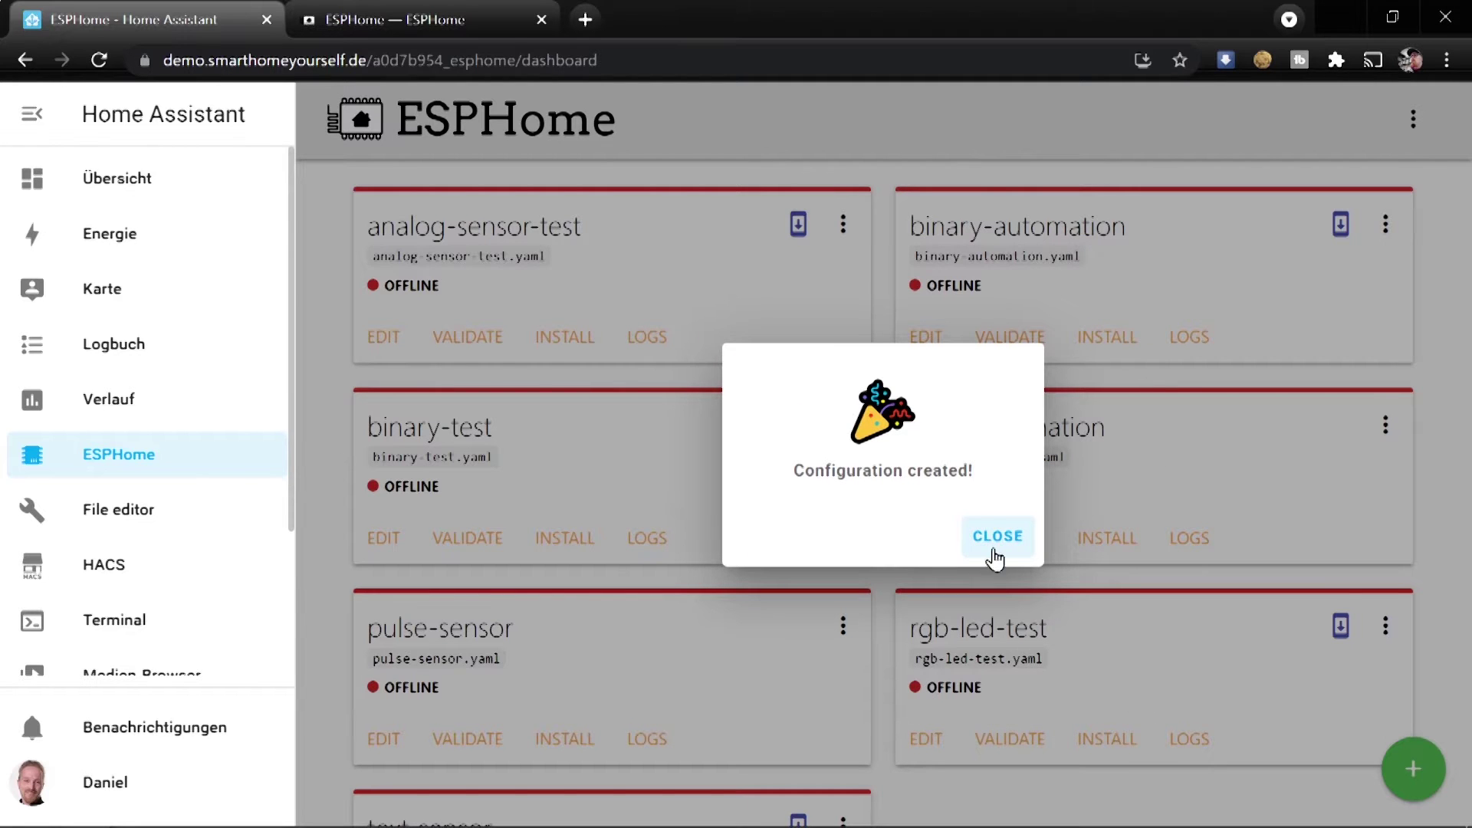
{"action": "left_click", "coordinate": [989, 537]}
{"action": "scroll", "coordinate": [372, 720], "scroll_direction": "down", "scroll_amount": 3}
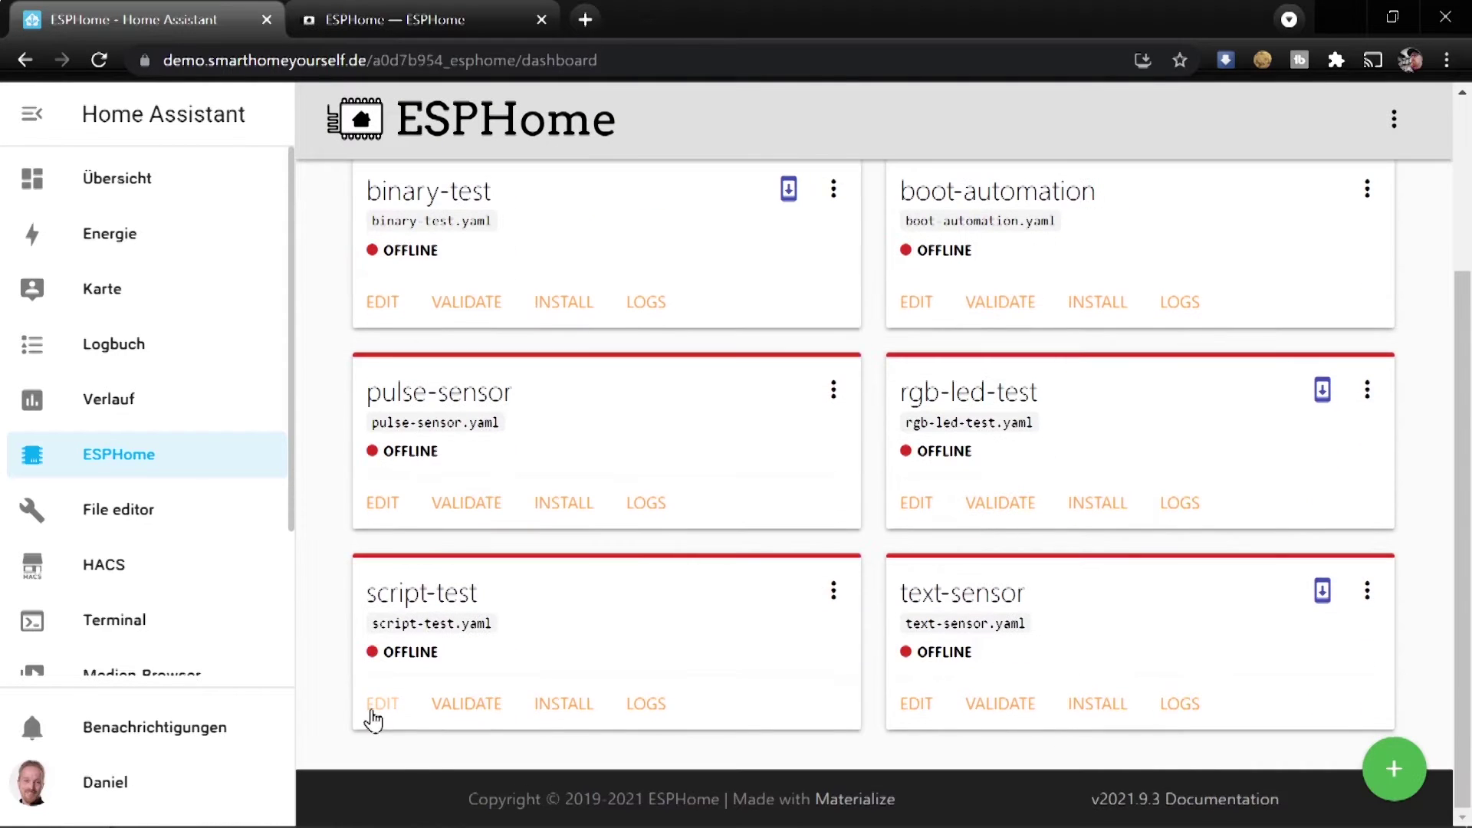
Replace the Wi-Fi ssid and password lines in script-test.yaml with !secret references
{"action": "left_click", "coordinate": [375, 705]}
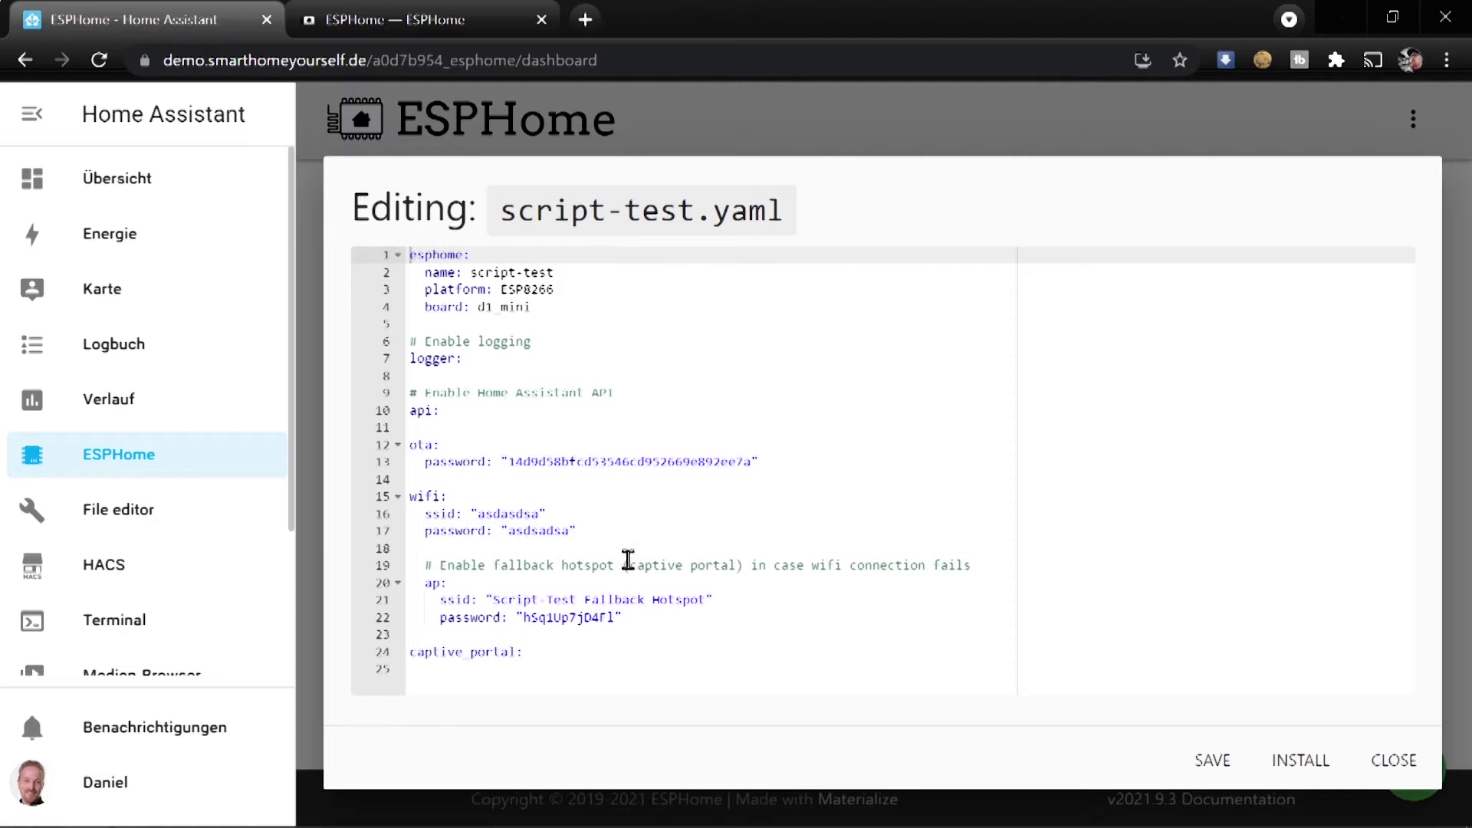
{"action": "left_click_drag", "start_coordinate": [621, 525], "coordinate": [414, 512]}
{"action": "key", "text": "ctrl+v"}
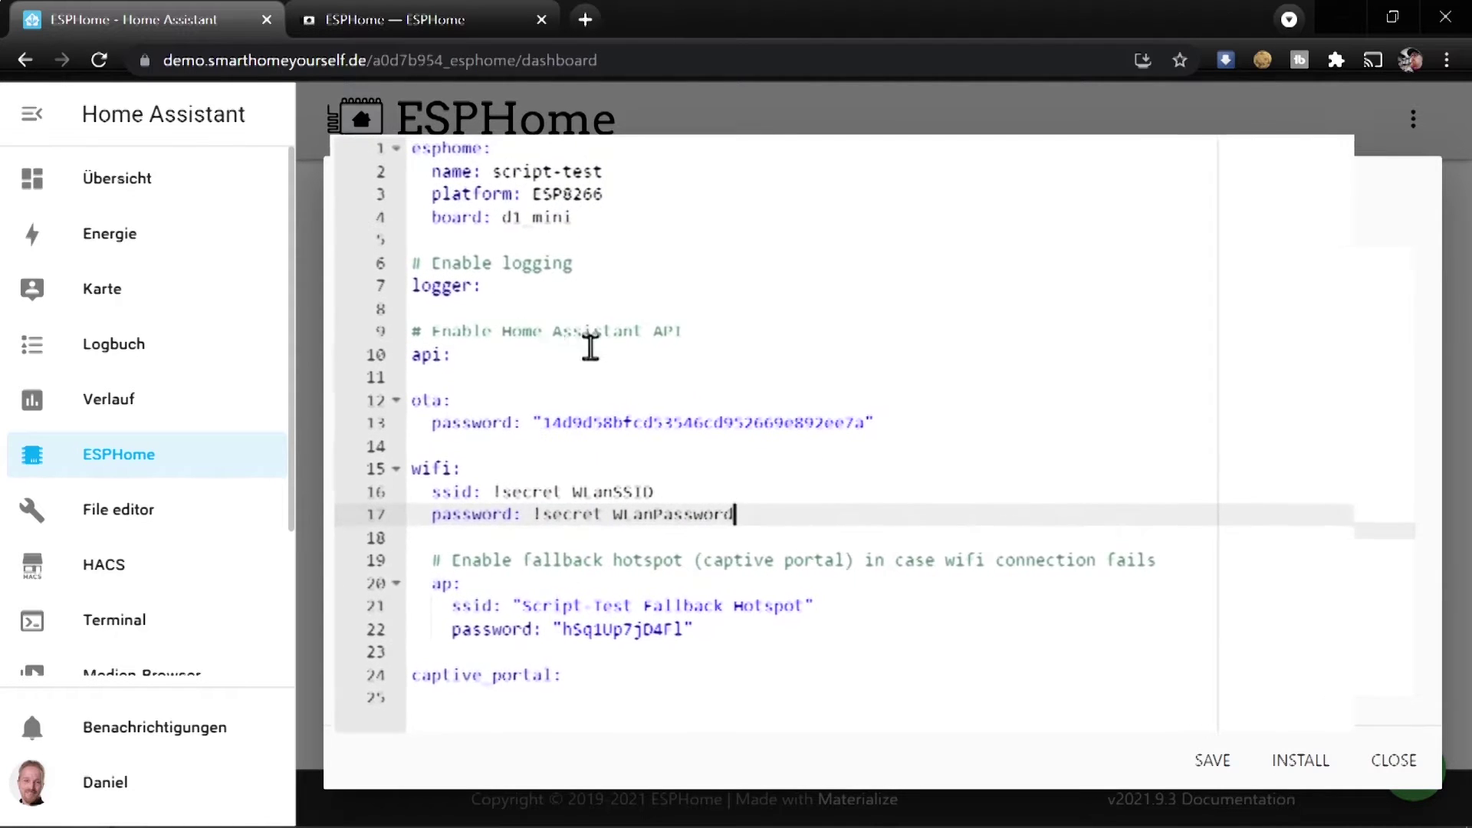
Delete the Home Assistant API and Enable logging comment lines
{"action": "left_click_drag", "start_coordinate": [649, 360], "coordinate": [491, 360]}
{"action": "key", "text": "shift+Home"}
{"action": "key", "text": "BackSpace"}
{"action": "key", "text": "BackSpace"}
{"action": "key", "text": "BackSpace"}
{"action": "key", "text": "Up"}
{"action": "key", "text": "End"}
{"action": "key", "text": "shift+Home"}
{"action": "key", "text": "BackSpace"}
{"action": "key", "text": "BackSpace"}
Remove the blank line and hotspot comment, then paste the switch and binary_sensor blocks at the end
{"action": "key", "text": "Down"}
{"action": "key", "text": "Down"}
{"action": "key", "text": "Down"}
{"action": "key", "text": "Down"}
{"action": "key", "text": "Down"}
{"action": "key", "text": "Down"}
{"action": "key", "text": "Down"}
{"action": "key", "text": "Down"}
{"action": "key", "text": "Down"}
{"action": "key", "text": "Down"}
{"action": "key", "text": "shift+Down"}
{"action": "key", "text": "shift+Down"}
{"action": "key", "text": "BackSpace"}
{"action": "key", "text": "Down"}
{"action": "key", "text": "Down"}
{"action": "key", "text": "Down"}
{"action": "key", "text": "Down"}
{"action": "key", "text": "Down"}
{"action": "key", "text": "Return"}
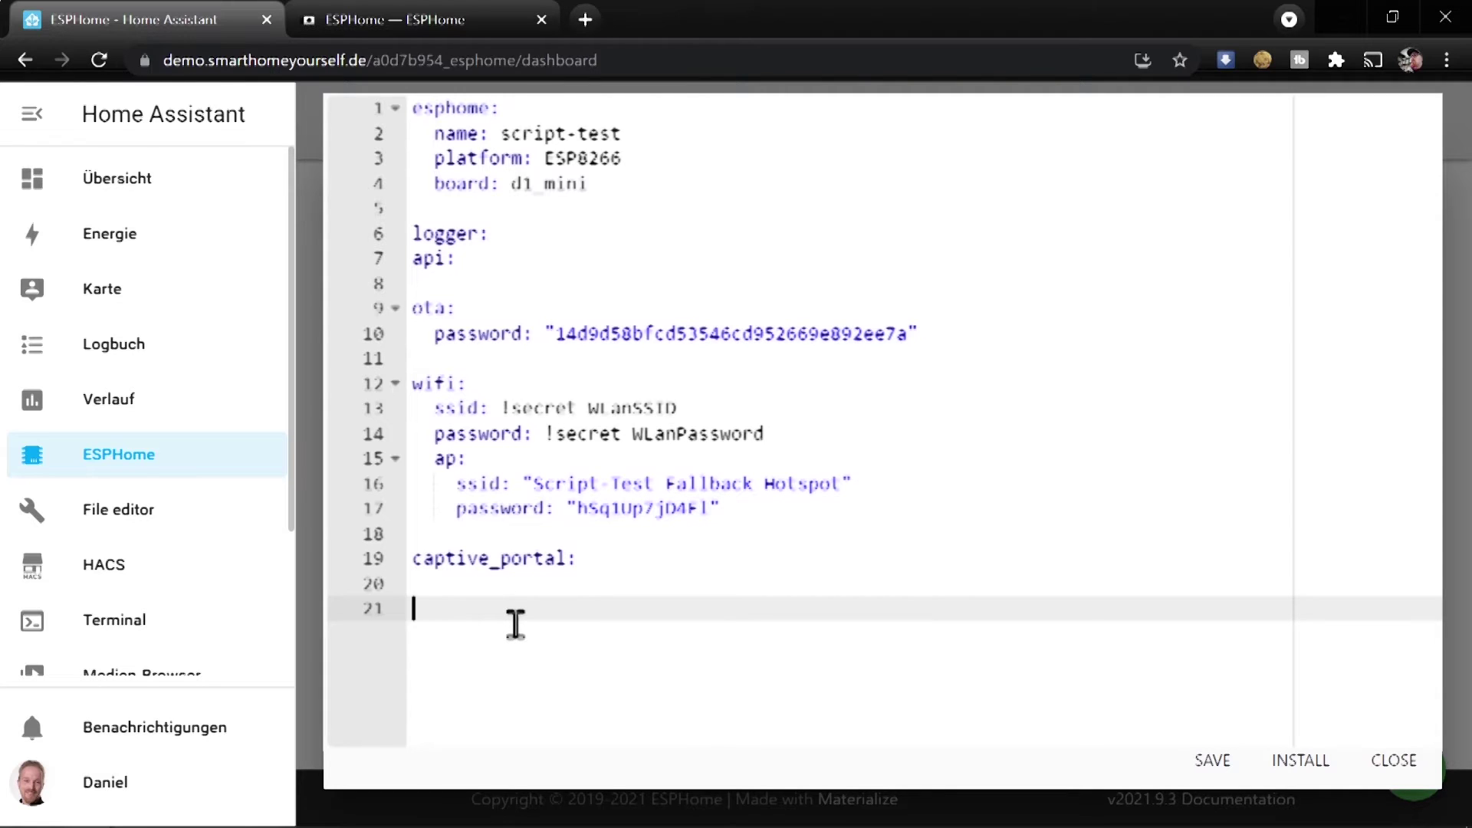
{"action": "key", "text": "ctrl+v"}
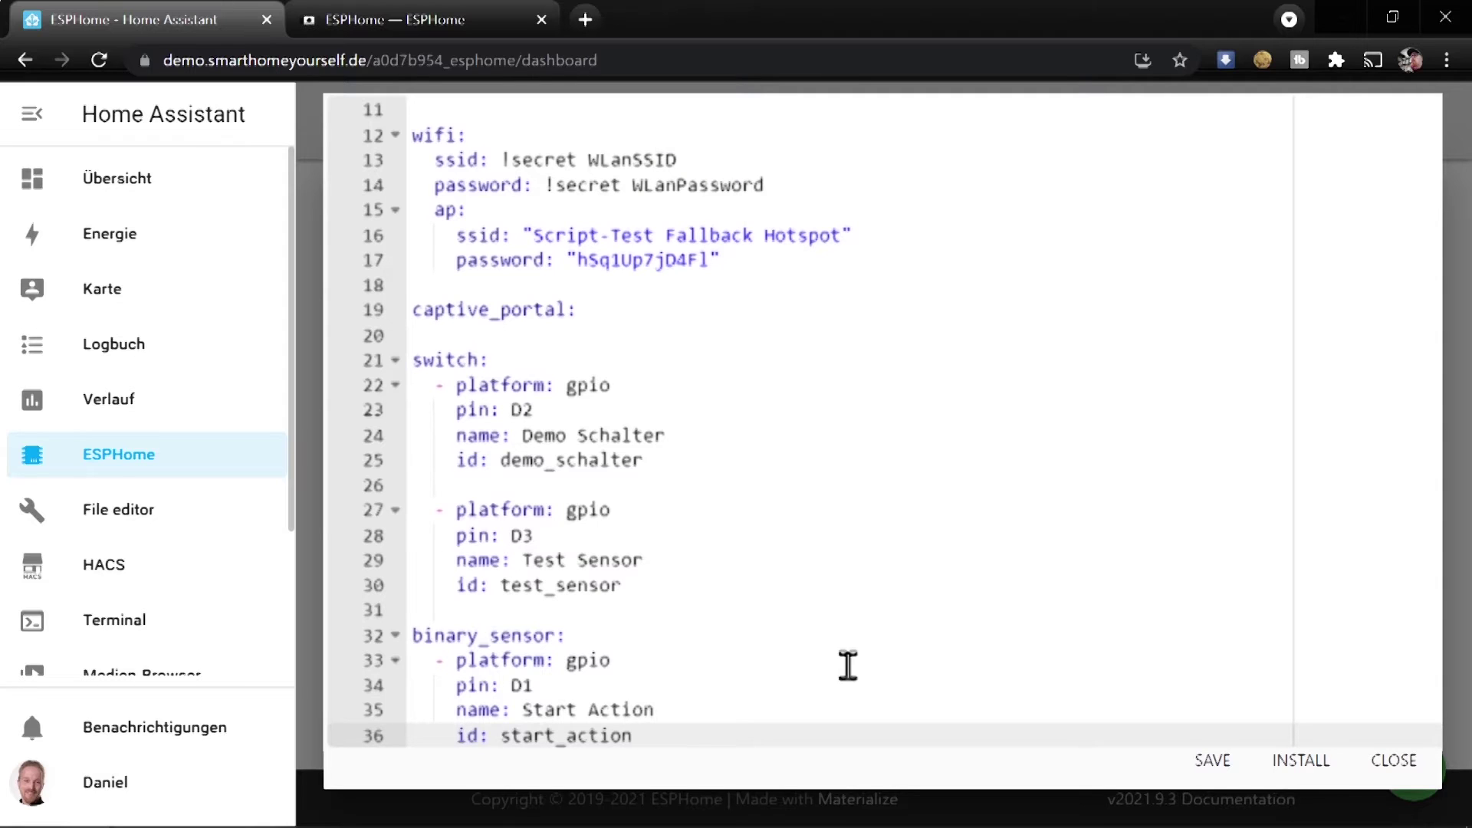
Add an on_click to Start Action whose first action is switch.turn_on: demo_schalter
{"action": "key", "text": "Return"}
{"action": "key", "text": "Return"}
{"action": "type", "text": "on_"}
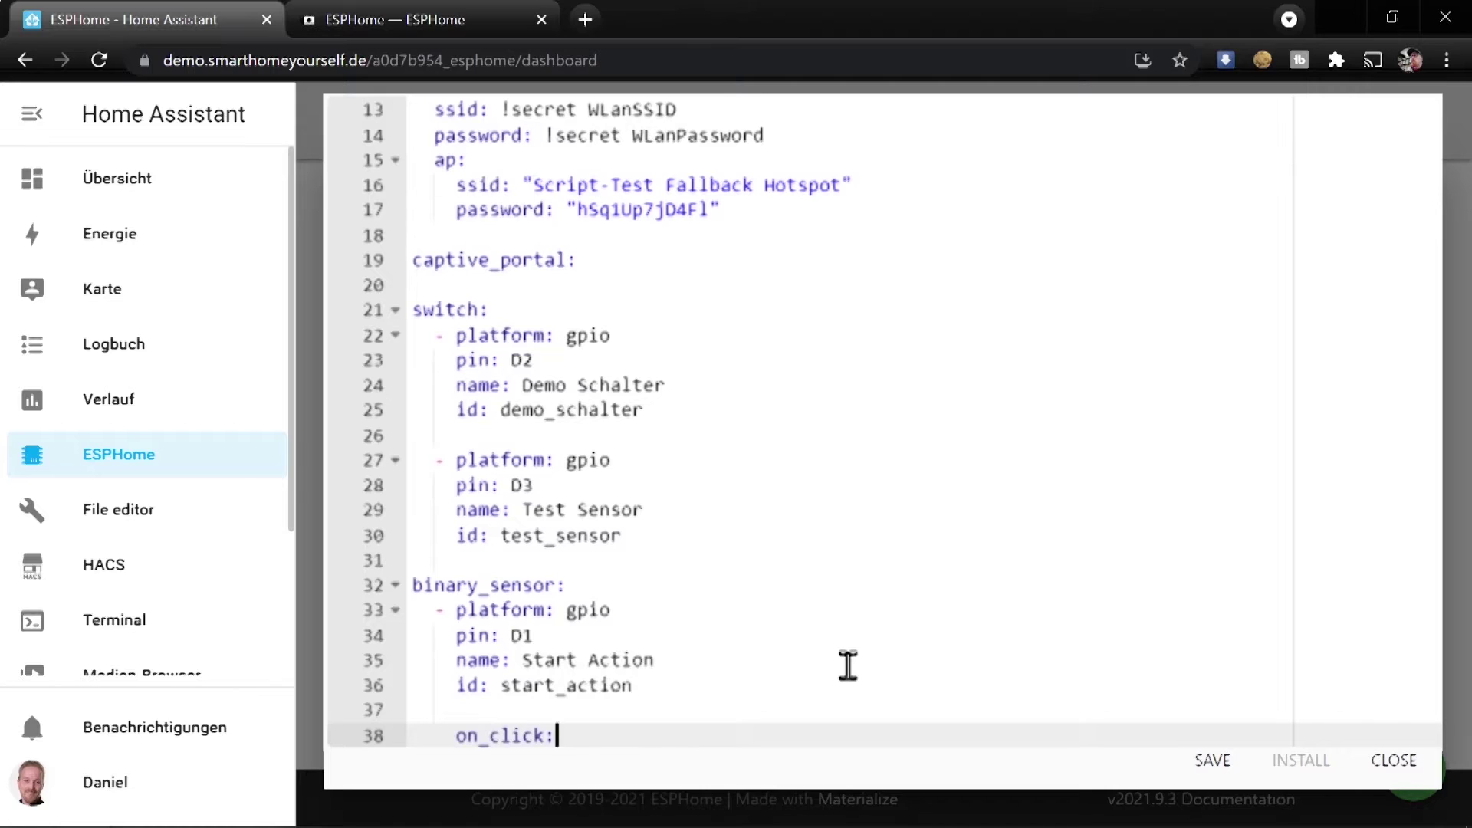
{"action": "type", "text": "click:"}
{"action": "key", "text": "Return"}
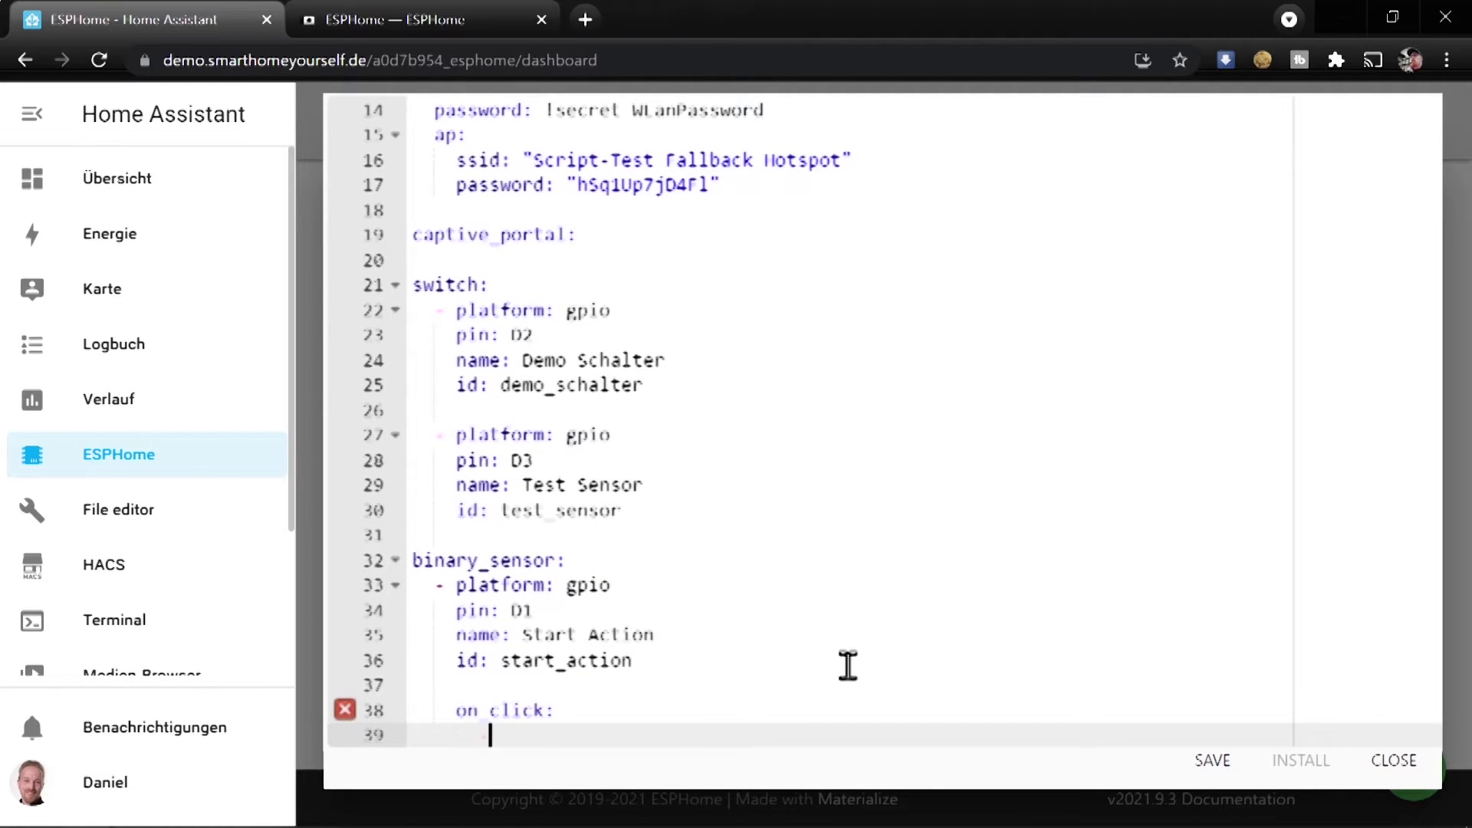
{"action": "type", "text": "- switch.turn"}
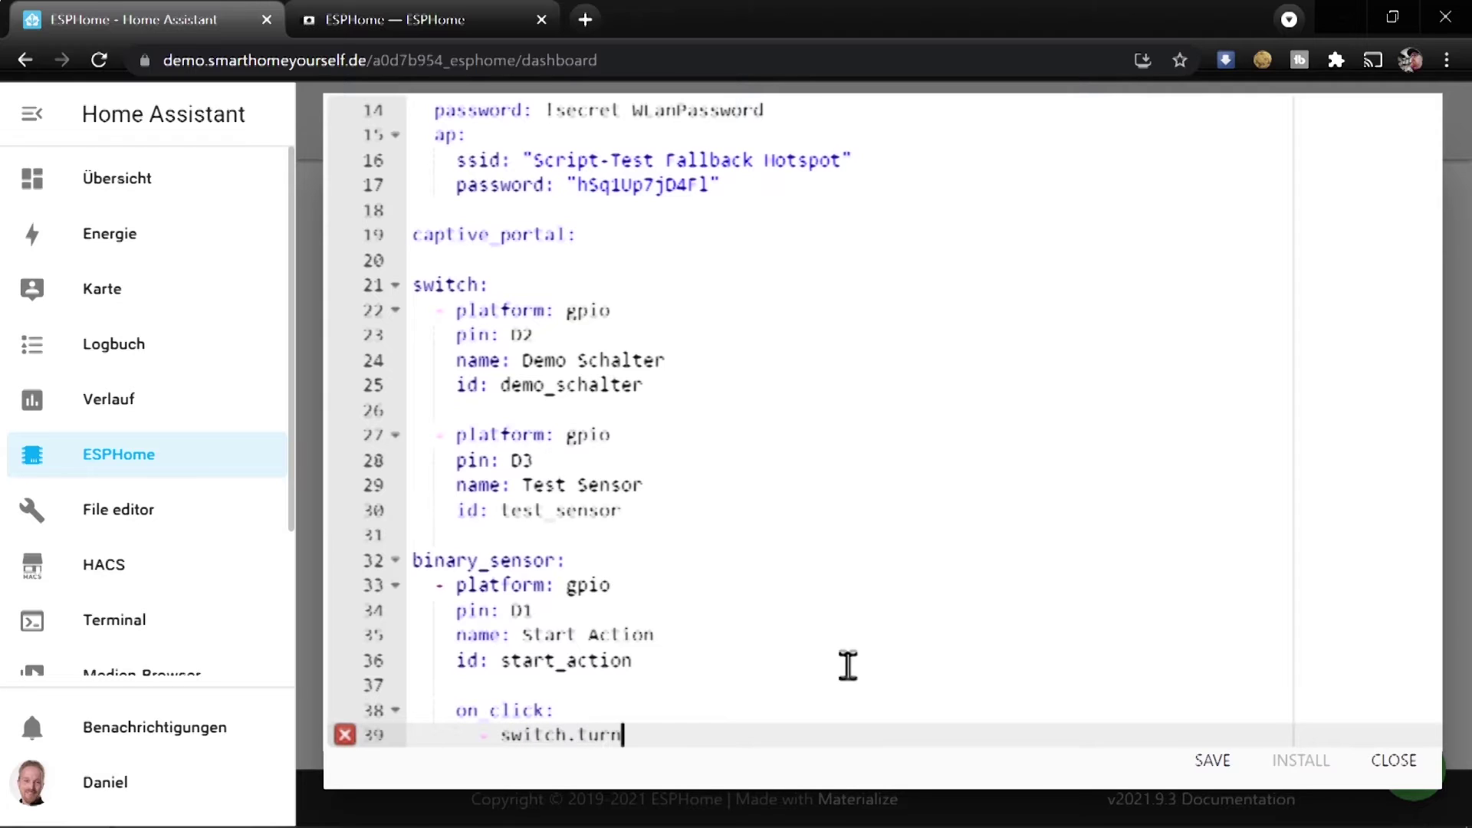
{"action": "double_click", "coordinate": [564, 384]}
{"action": "key", "text": "ctrl+c"}
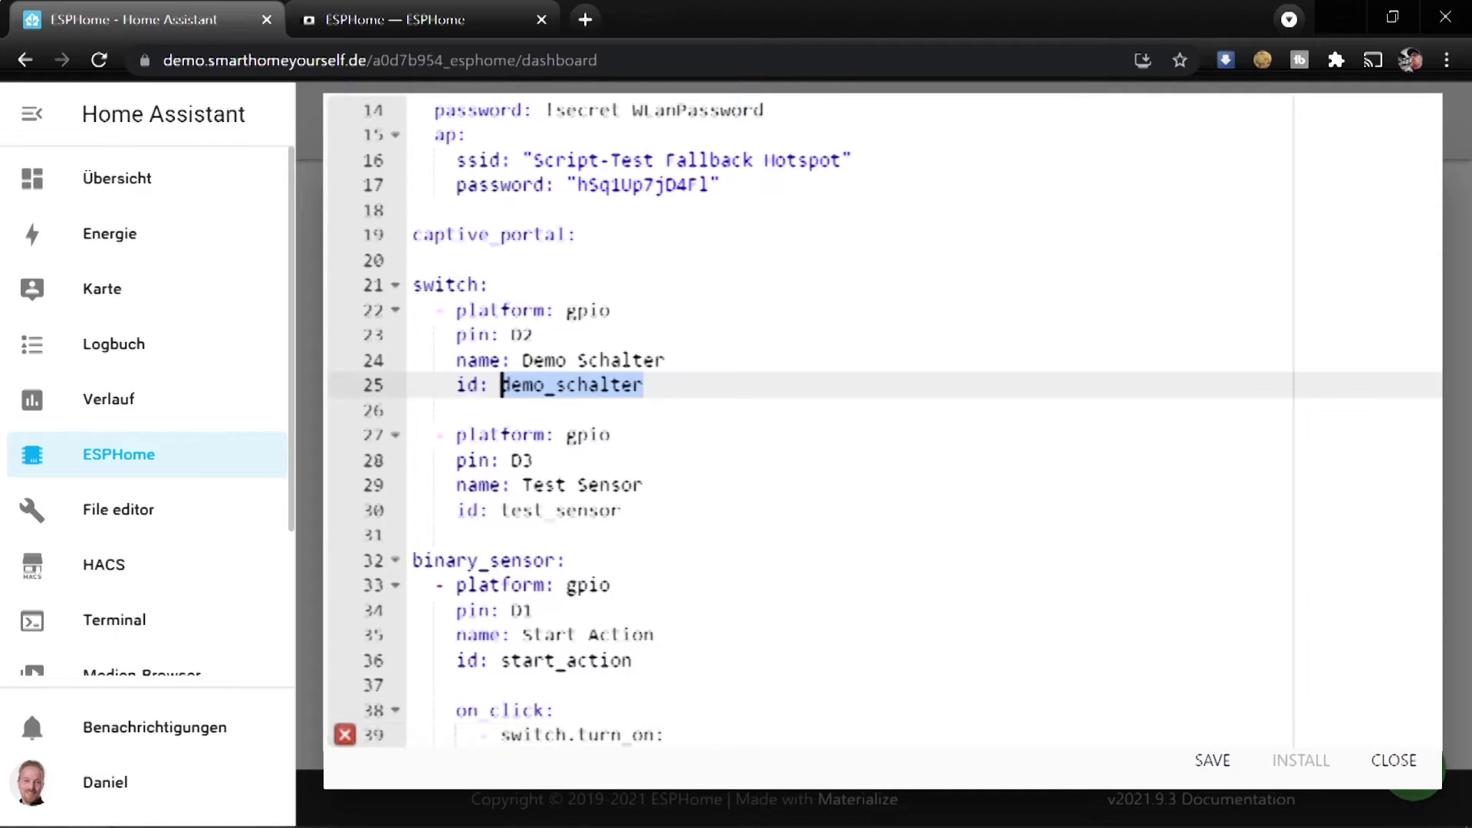
{"action": "left_click", "coordinate": [693, 735]}
{"action": "key", "text": "ctrl+v"}
Add a 5s delay and switch.turn_off: demo_schalter as the next on_click actions
{"action": "key", "text": "Return"}
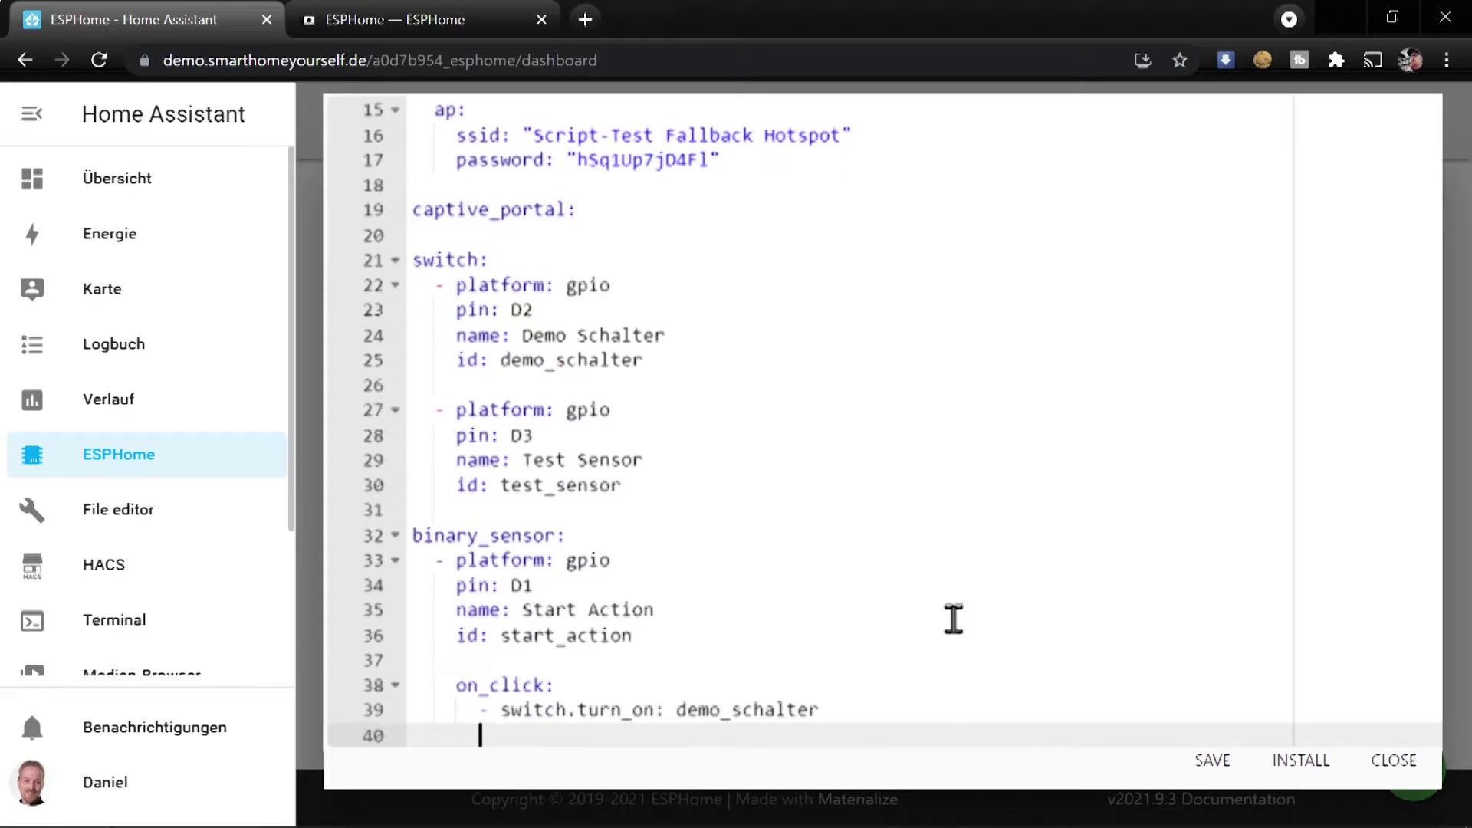
{"action": "type", "text": "- delay:"}
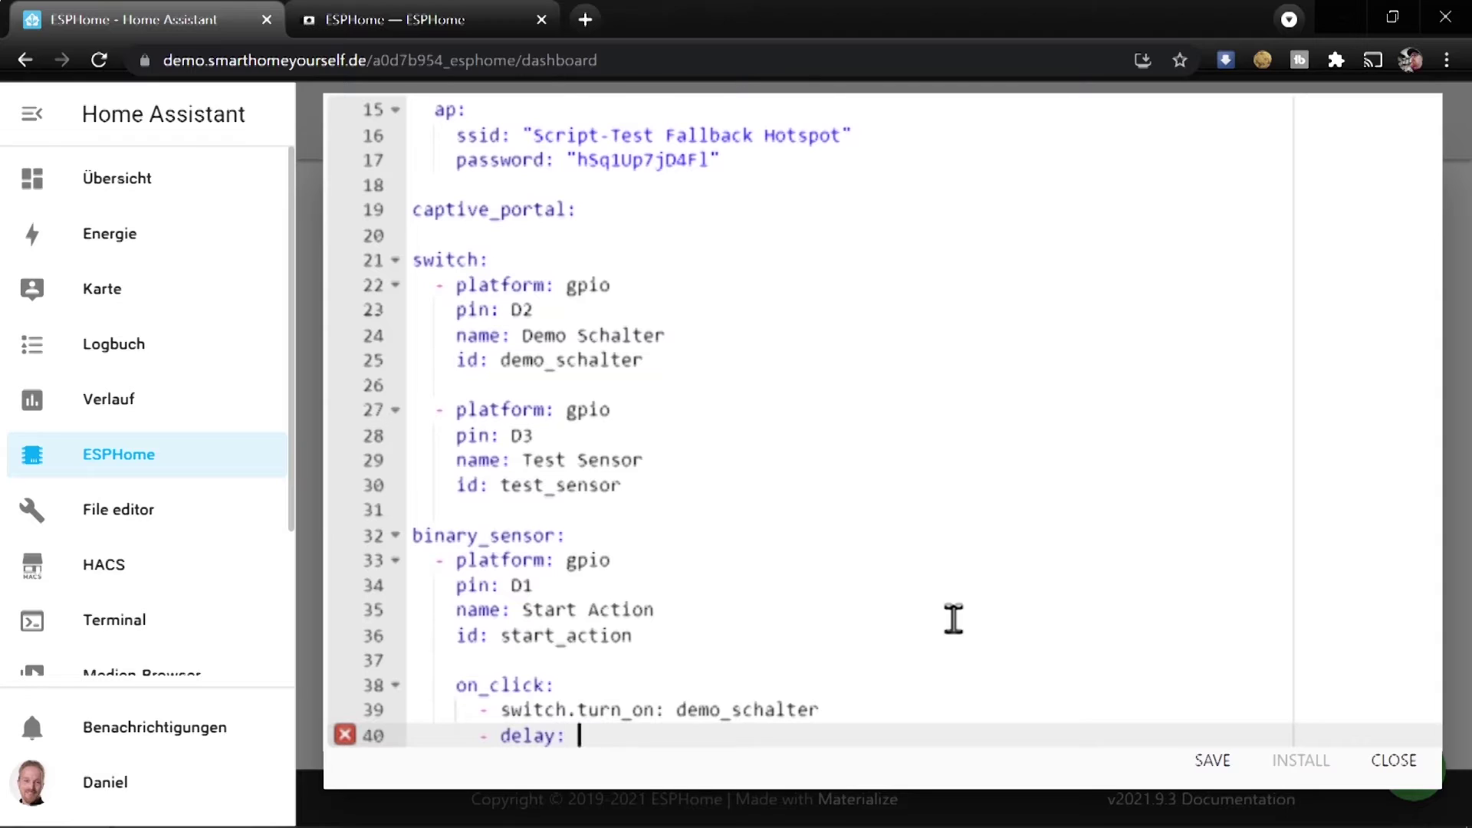
{"action": "key", "text": "Return"}
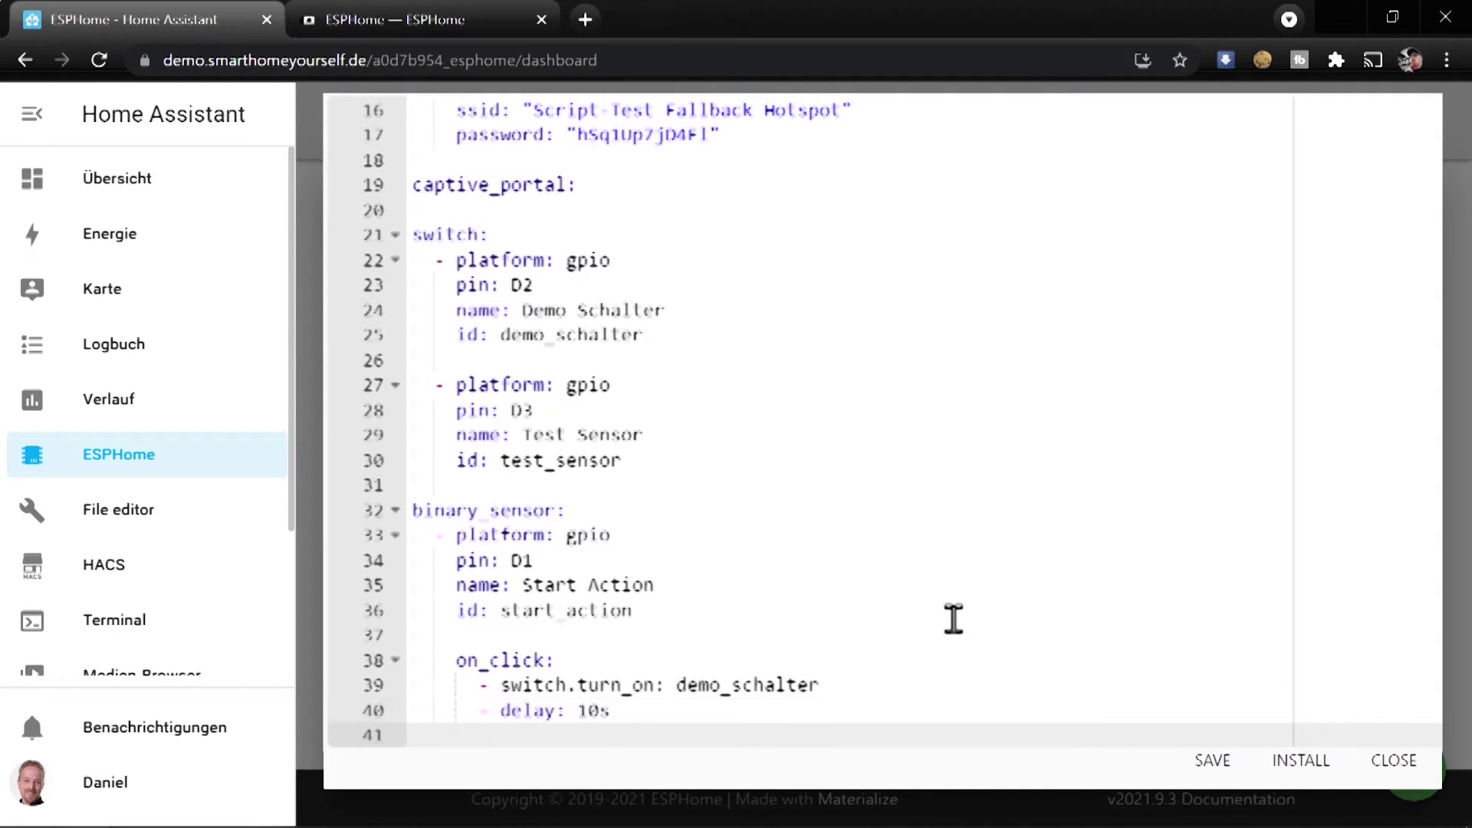
{"action": "key", "text": "Up"}
{"action": "key", "text": "End"}
{"action": "key", "text": "Left"}
{"action": "type", "text": "5"}
{"action": "key", "text": "Down"}
{"action": "type", "text": "- switch."}
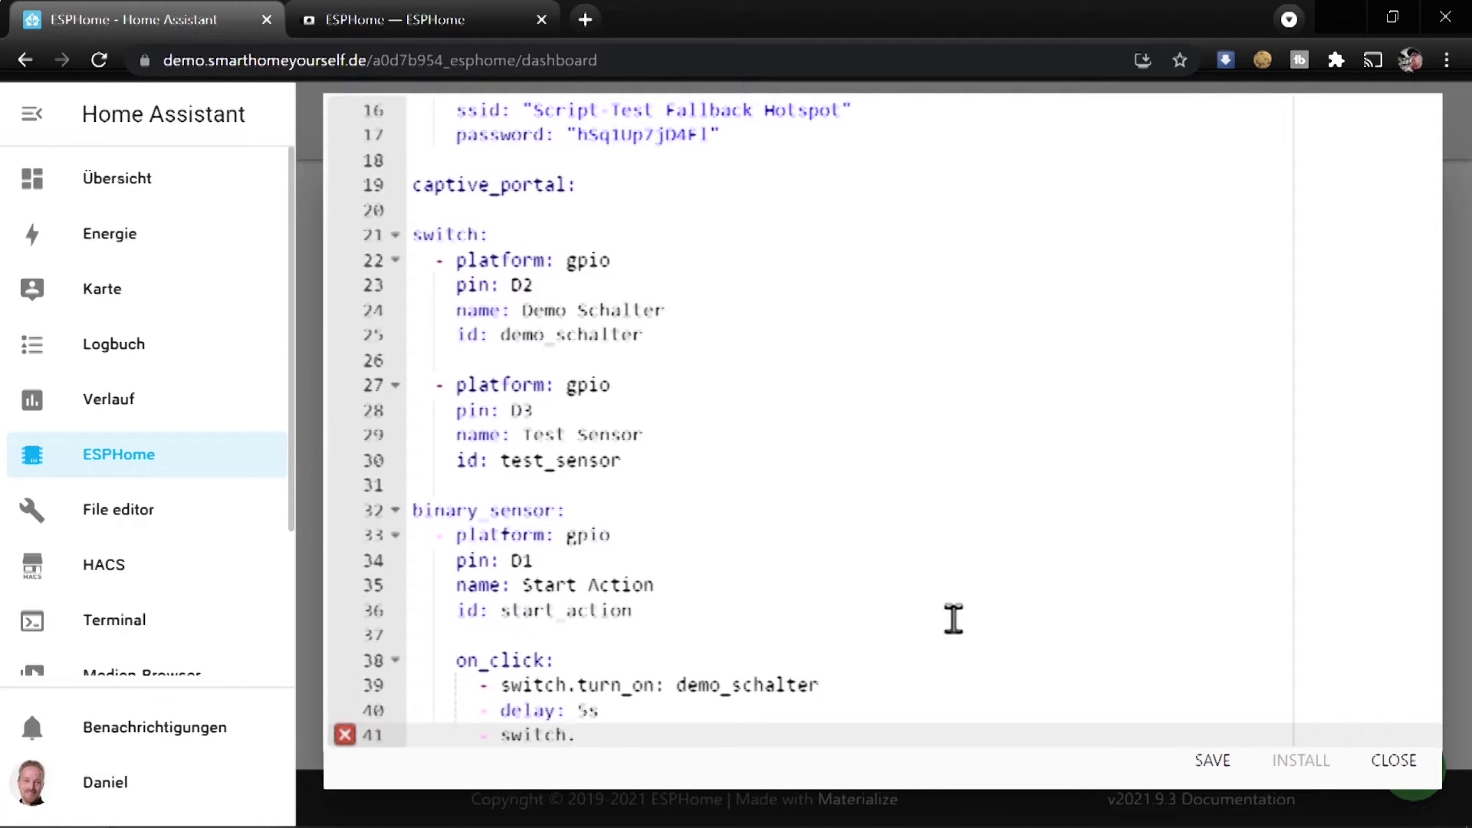
{"action": "type", "text": "turn_off: demo_schalter"}
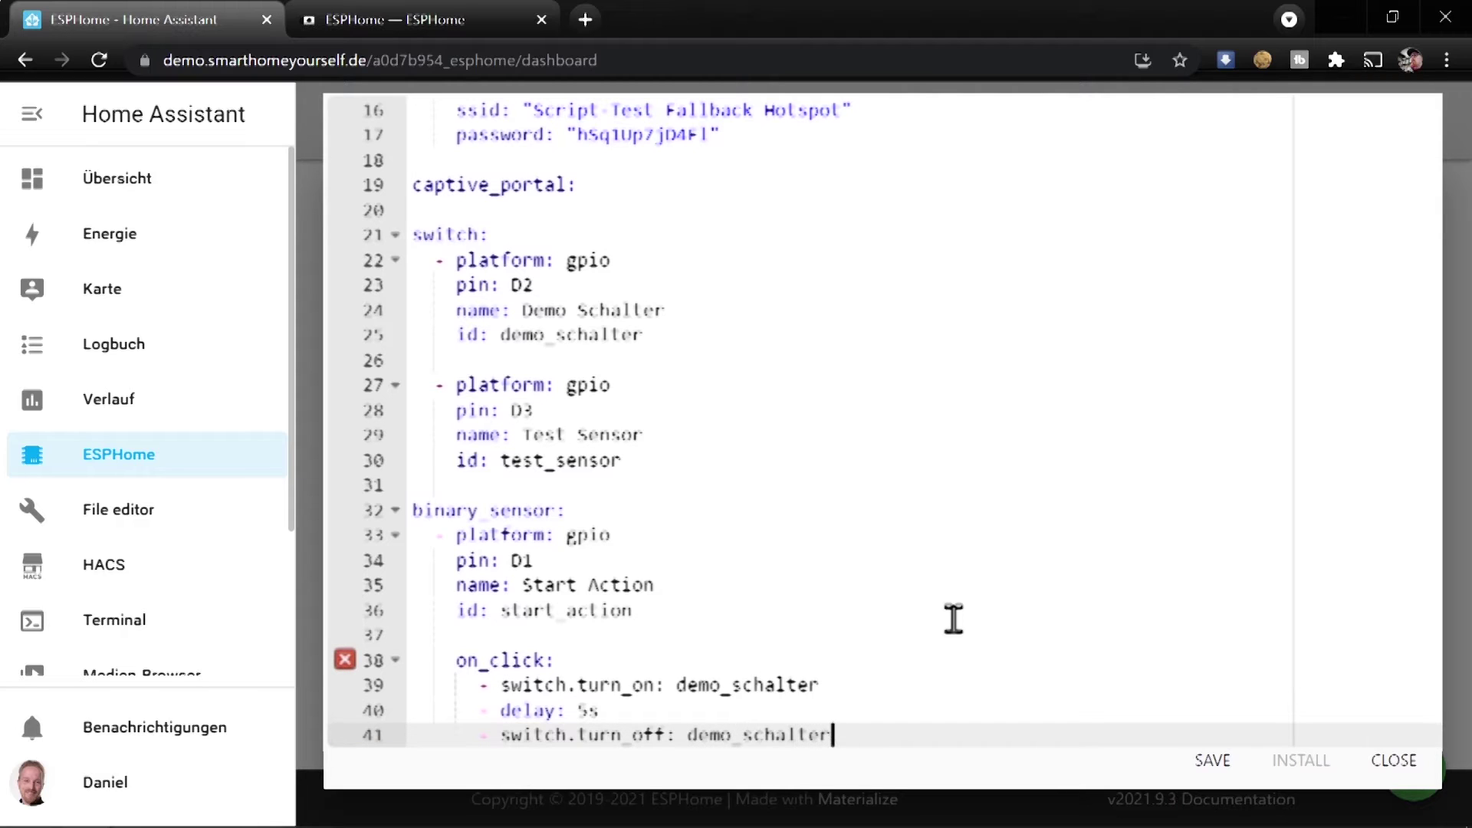
{"action": "key", "text": "Up"}
{"action": "key", "text": "Up"}
{"action": "key", "text": "Up"}
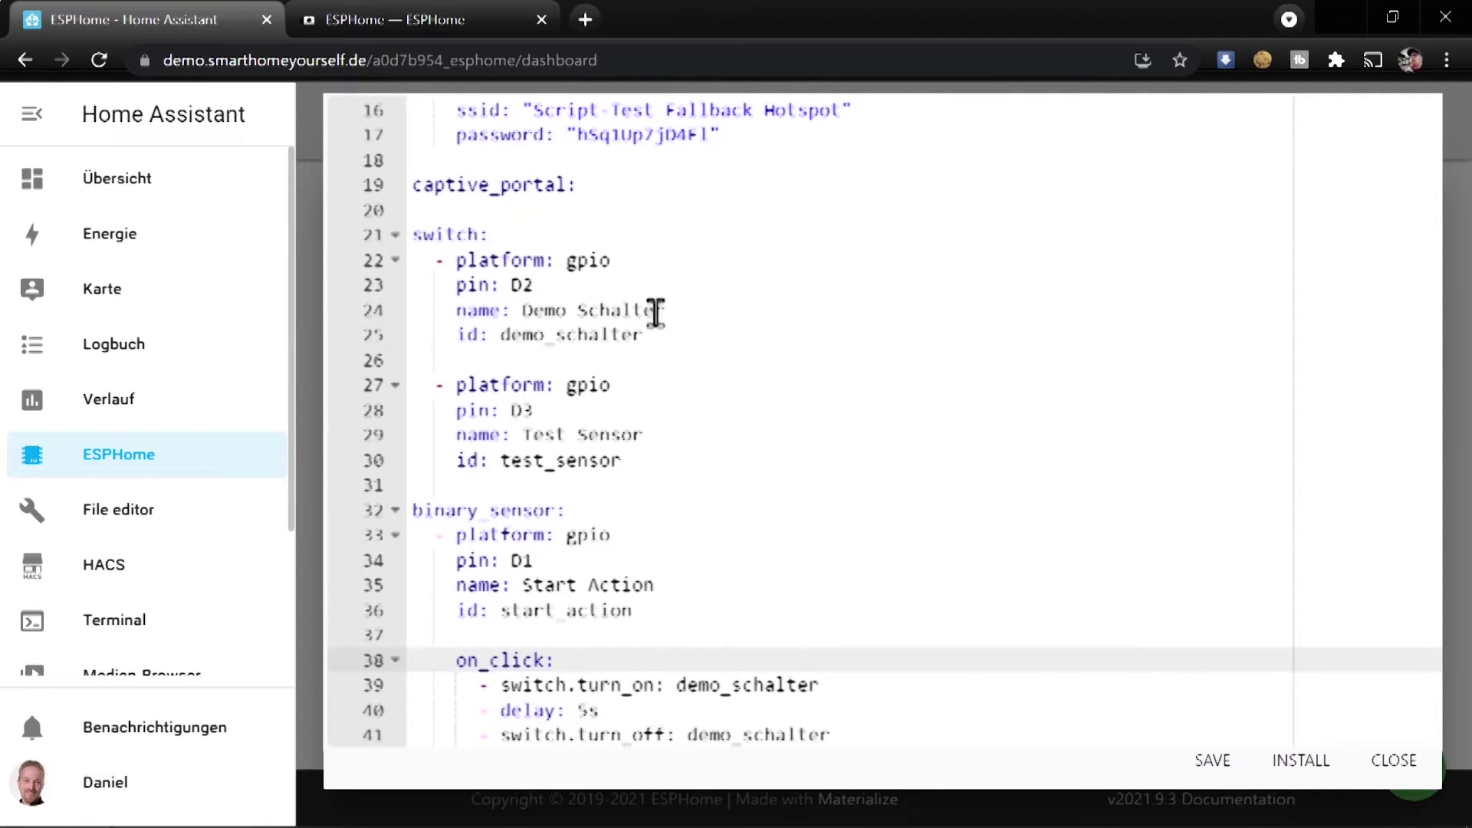
Give Test Sensor an on_turn_on: turn on demo_schalter, delay 5s, turn it off
{"action": "left_click", "coordinate": [633, 461]}
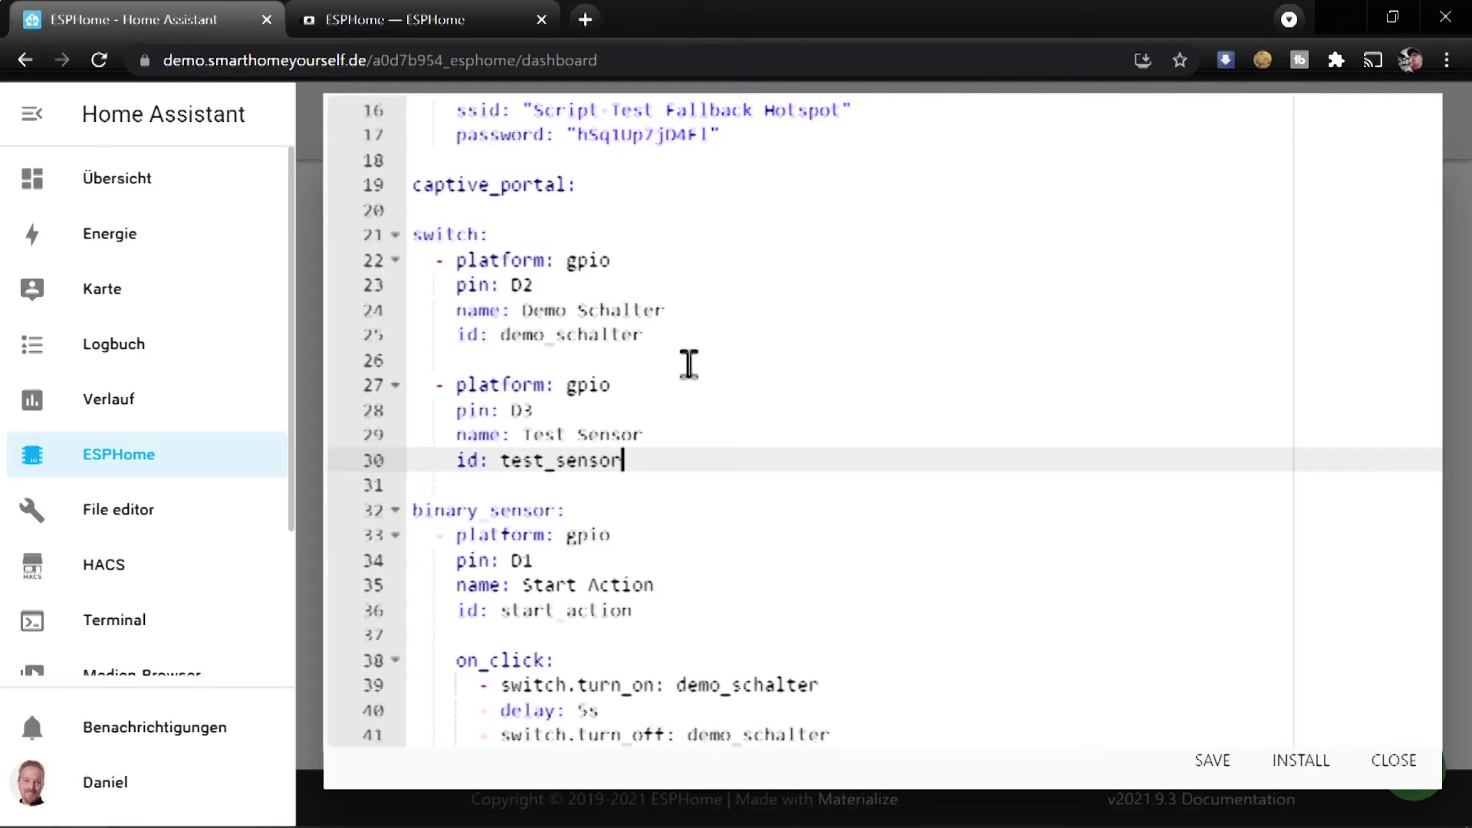
{"action": "key", "text": "Return"}
{"action": "key", "text": "Return"}
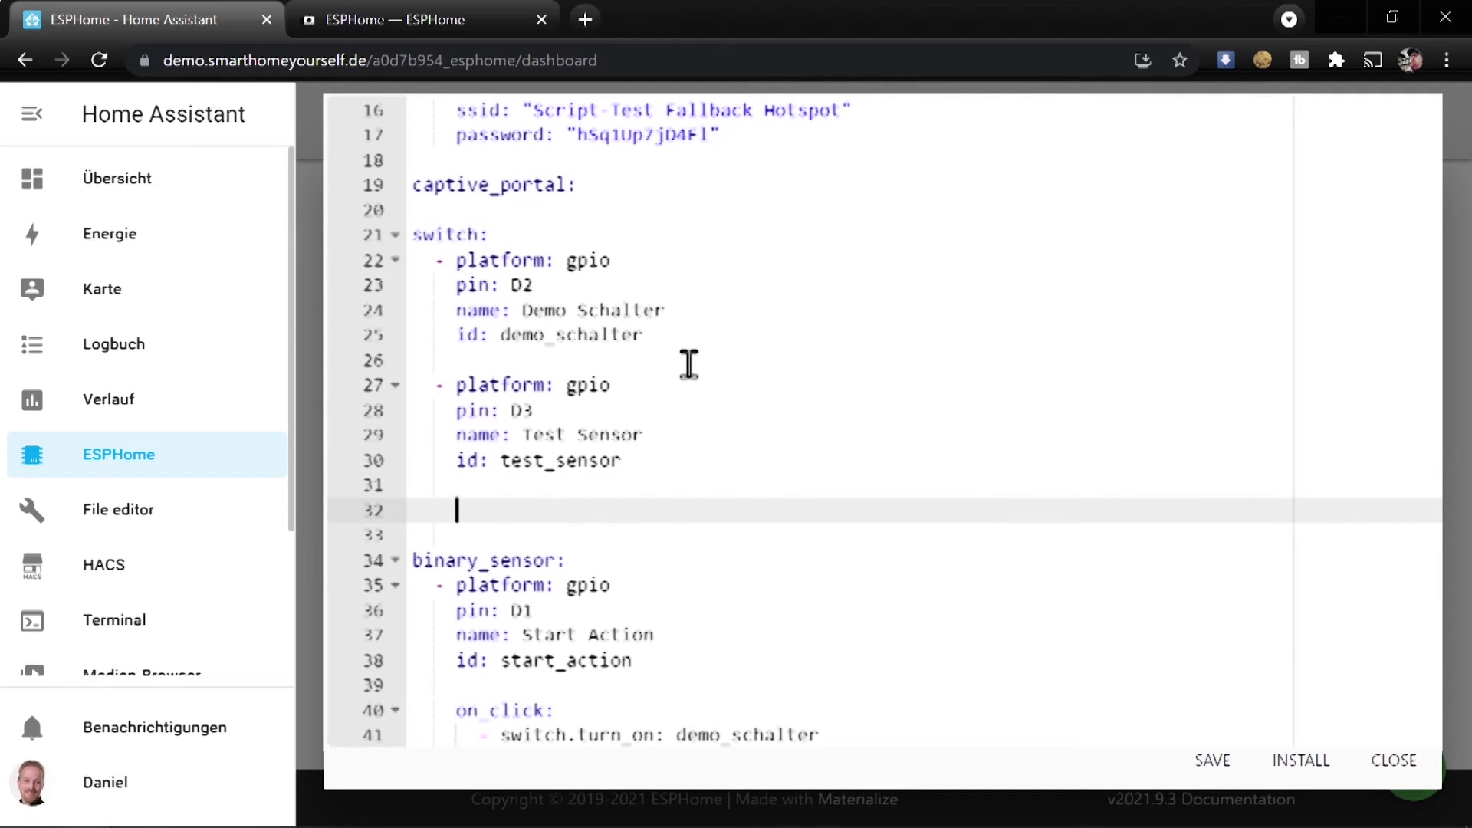
{"action": "type", "text": "on_turn_"}
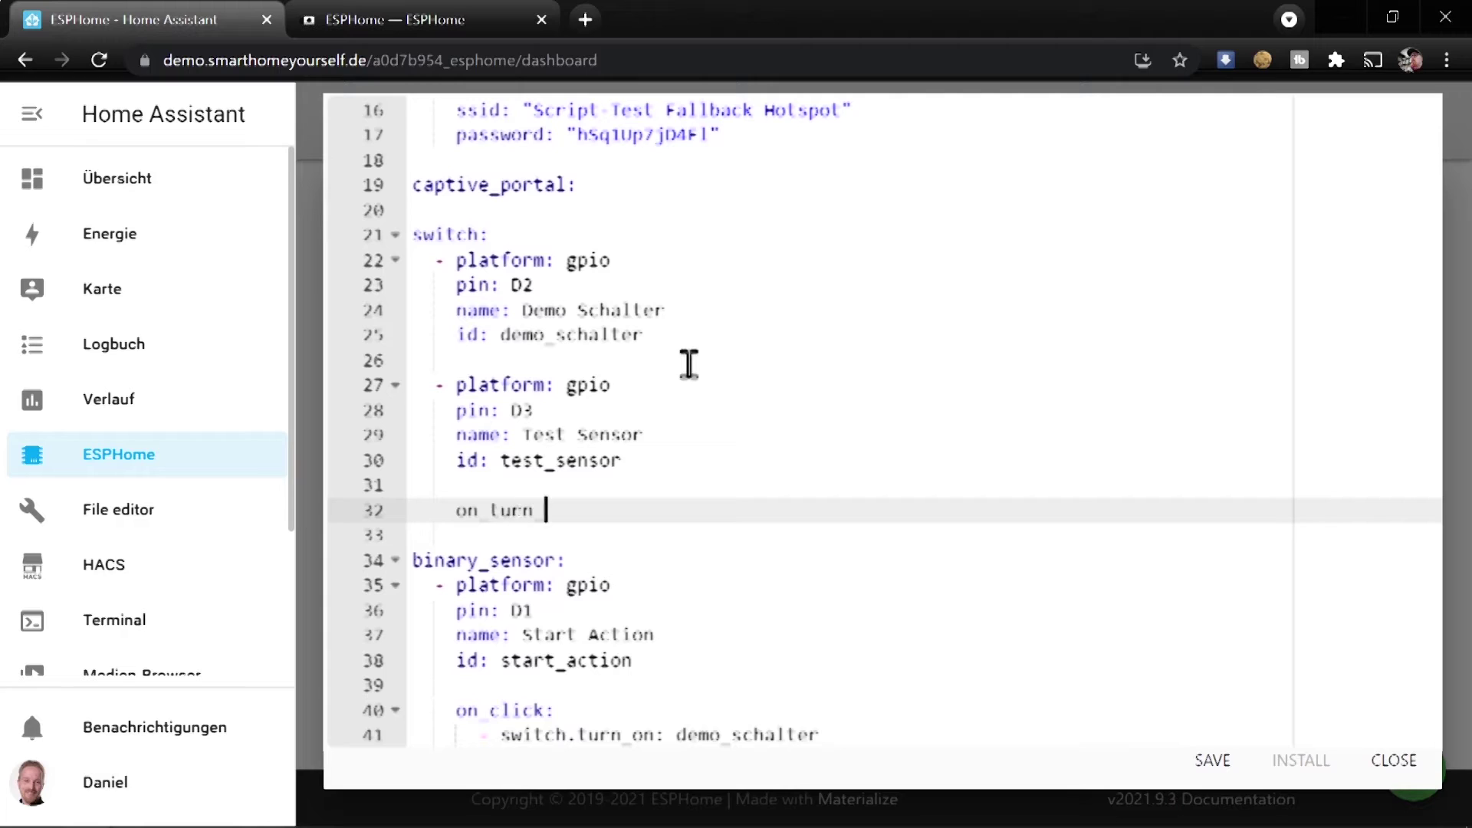
{"action": "type", "text": "on:"}
{"action": "key", "text": "Return"}
{"action": "type", "text": "- switch.turn_on: "}
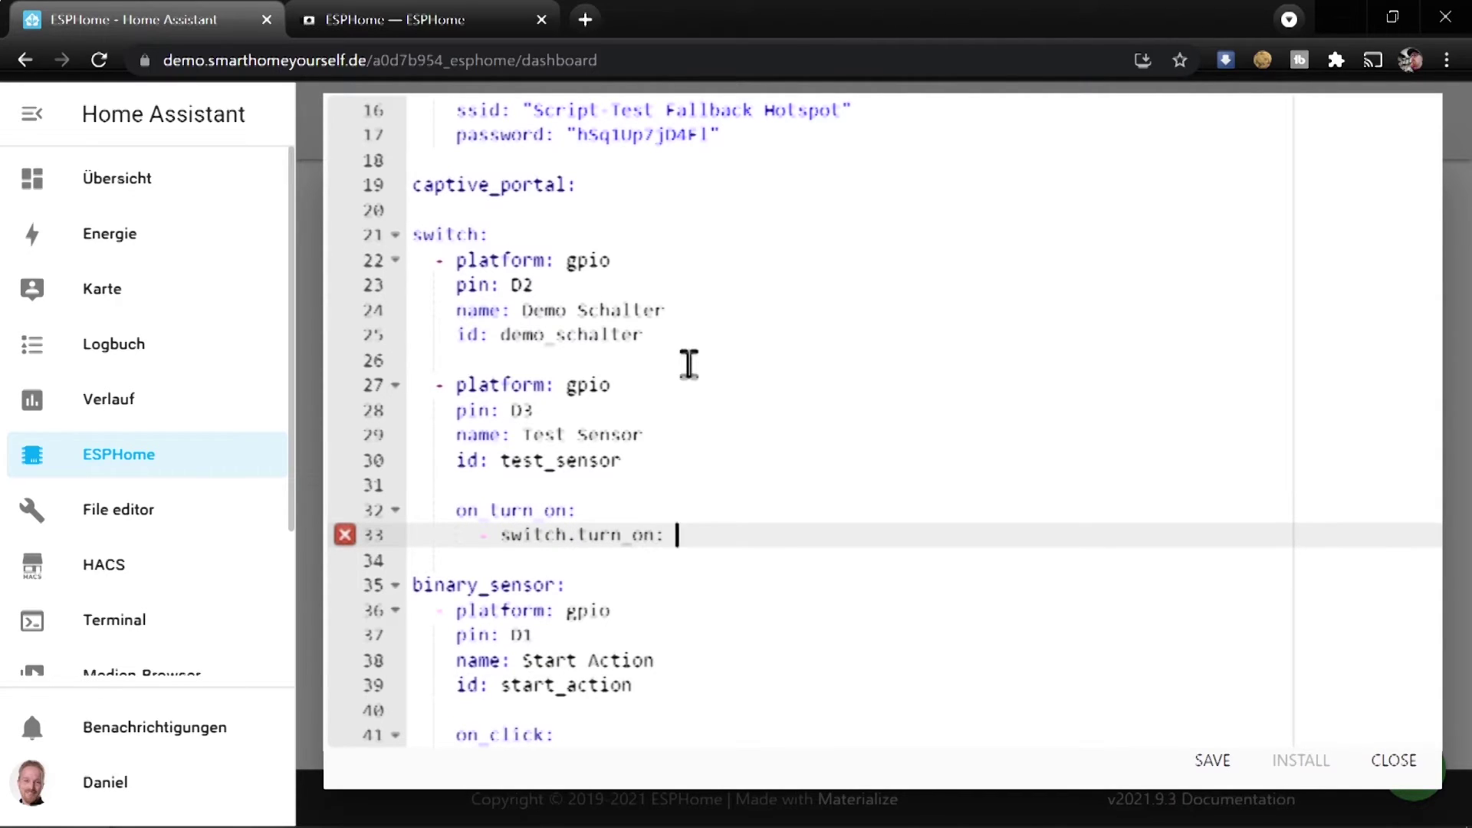
{"action": "type", "text": "demo_schalter"}
{"action": "scroll", "coordinate": [674, 460], "scroll_direction": "down", "scroll_amount": 2}
{"action": "left_click_drag", "start_coordinate": [866, 733], "coordinate": [353, 716]}
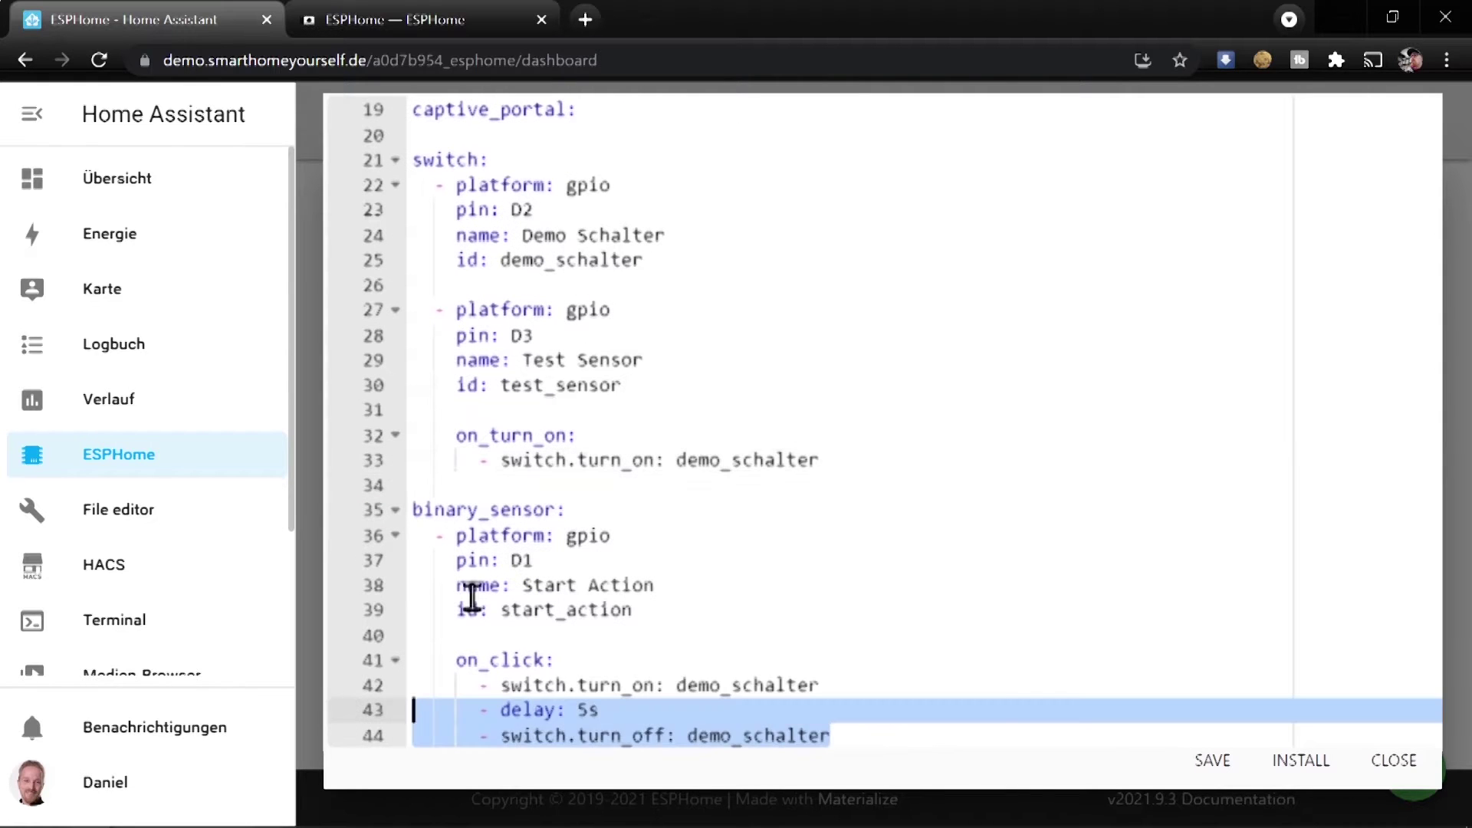
{"action": "key", "text": "ctrl+c"}
{"action": "left_click", "coordinate": [548, 484]}
{"action": "key", "text": "ctrl+v"}
{"action": "key", "text": "Return"}
Compare the on_turn_on and on_click action sequences, then save script-test.yaml
{"action": "scroll", "coordinate": [881, 513], "scroll_direction": "down", "scroll_amount": 1}
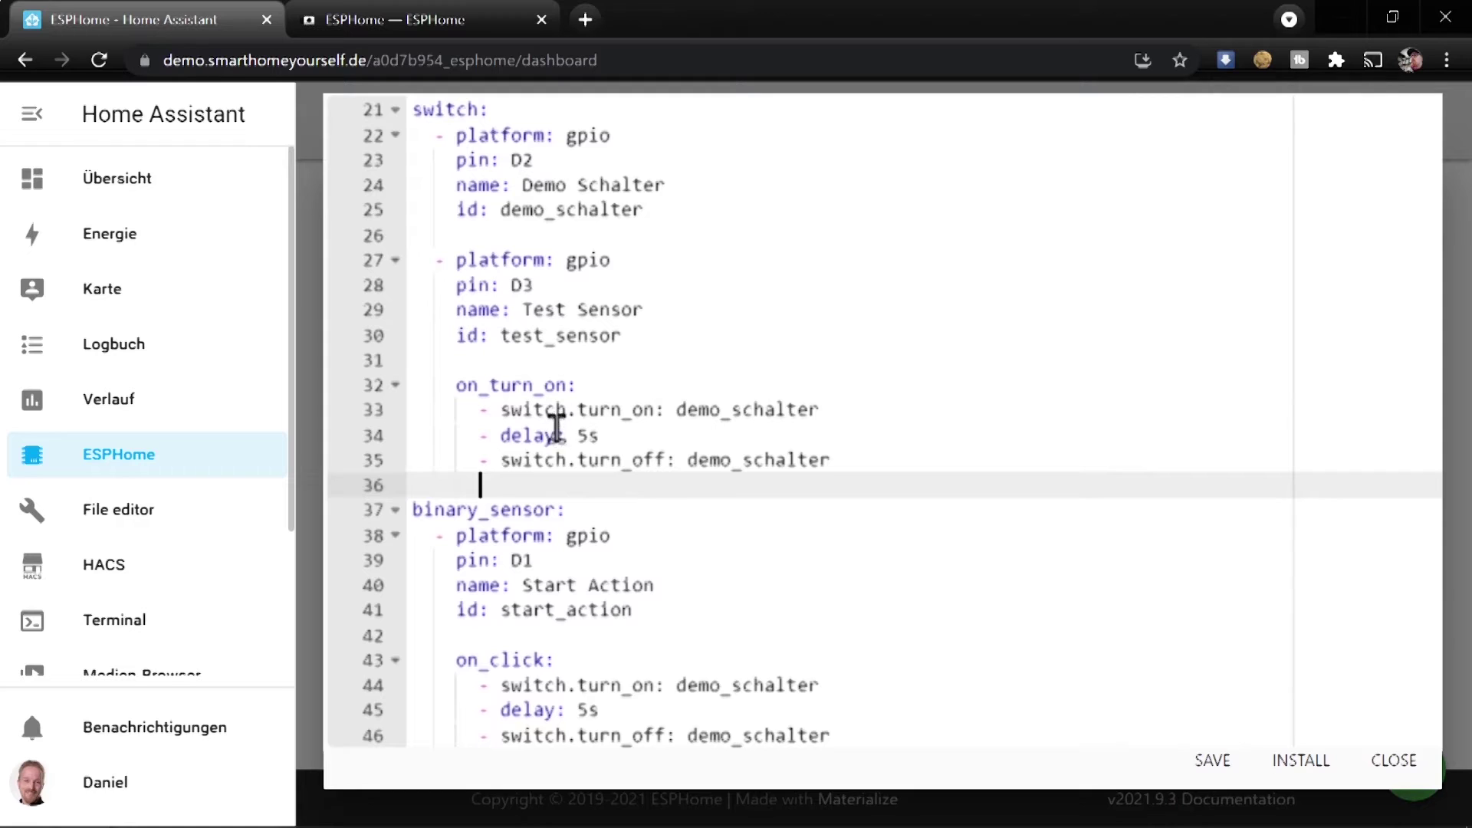
{"action": "left_click_drag", "start_coordinate": [884, 481], "coordinate": [439, 410]}
{"action": "left_click_drag", "start_coordinate": [856, 738], "coordinate": [445, 687]}
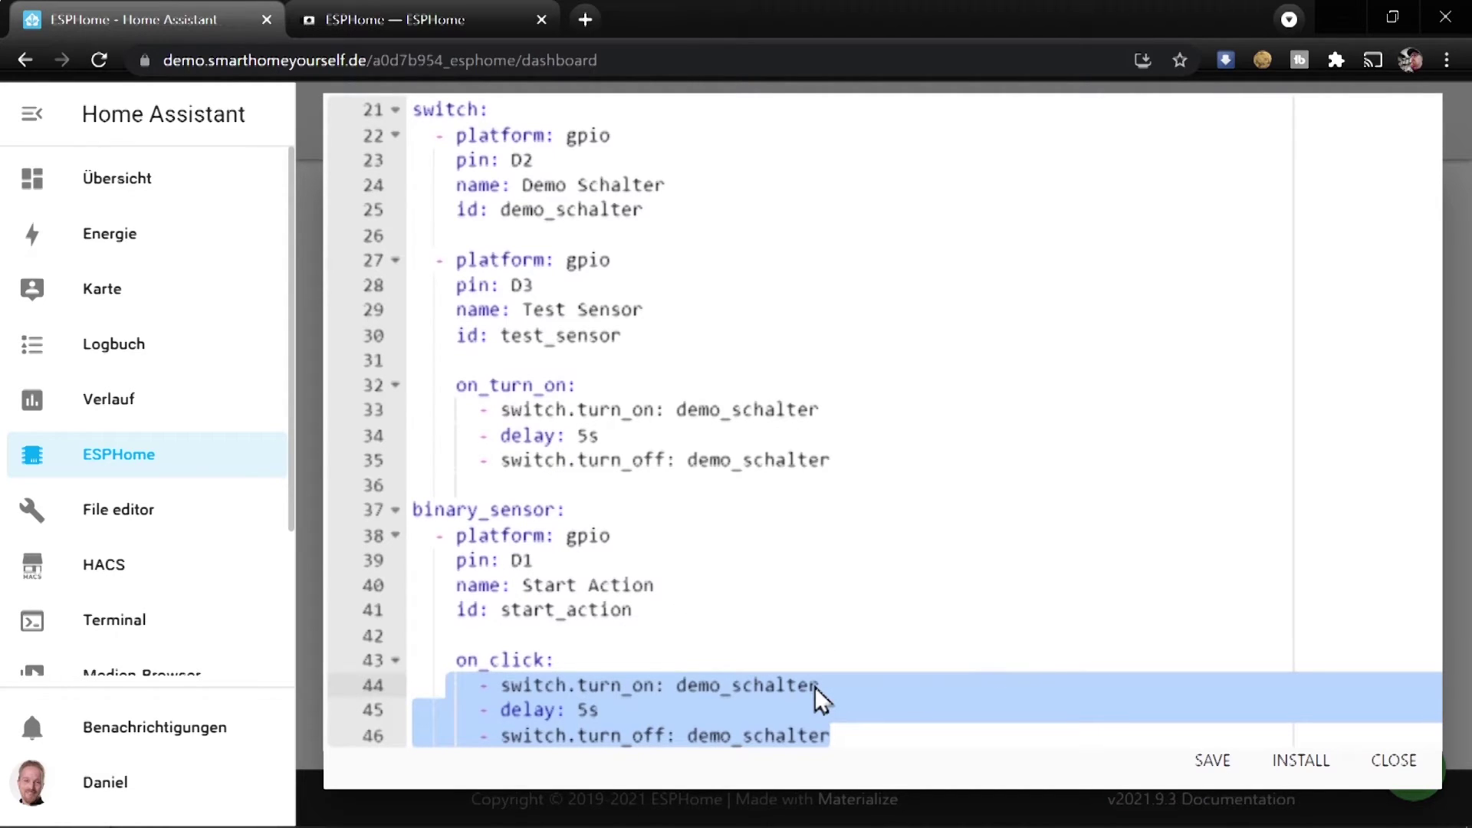
{"action": "left_click", "coordinate": [1211, 761]}
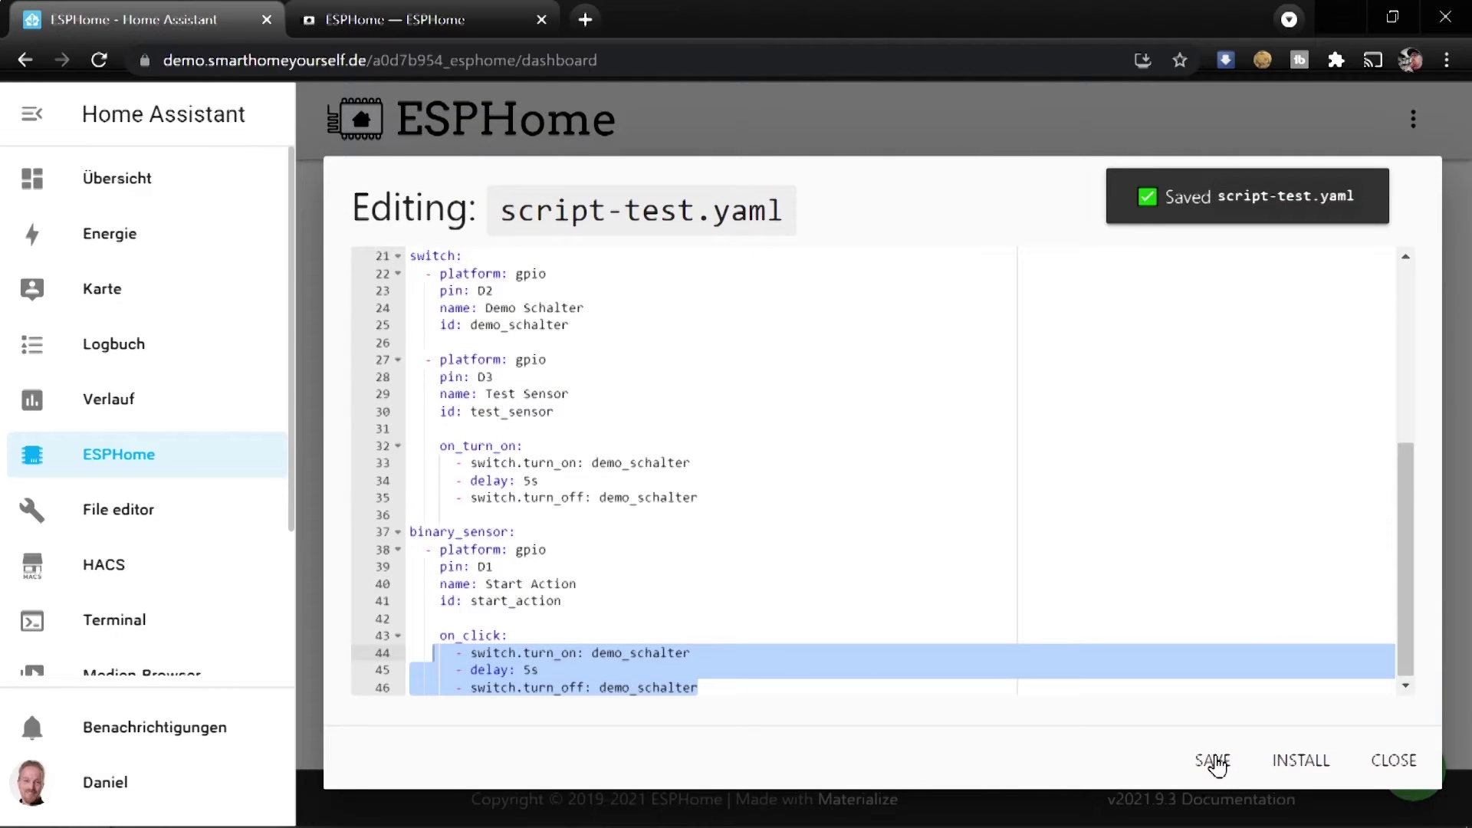
Search the ESPHome docs for 'script' and open Automations and Templates at the script Component
{"action": "left_click", "coordinate": [389, 20]}
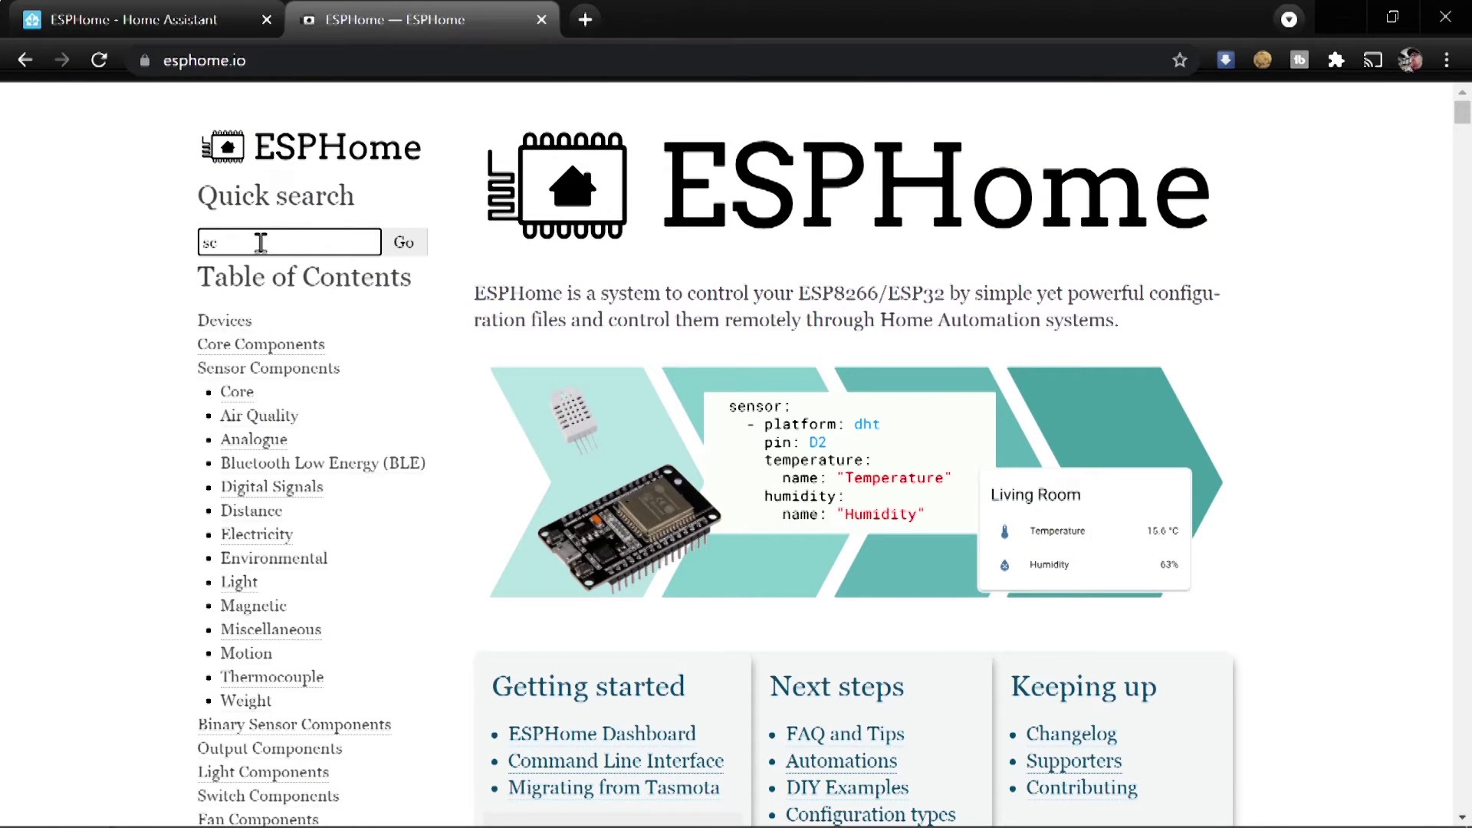
{"action": "type", "text": "t"}
{"action": "key", "text": "Return"}
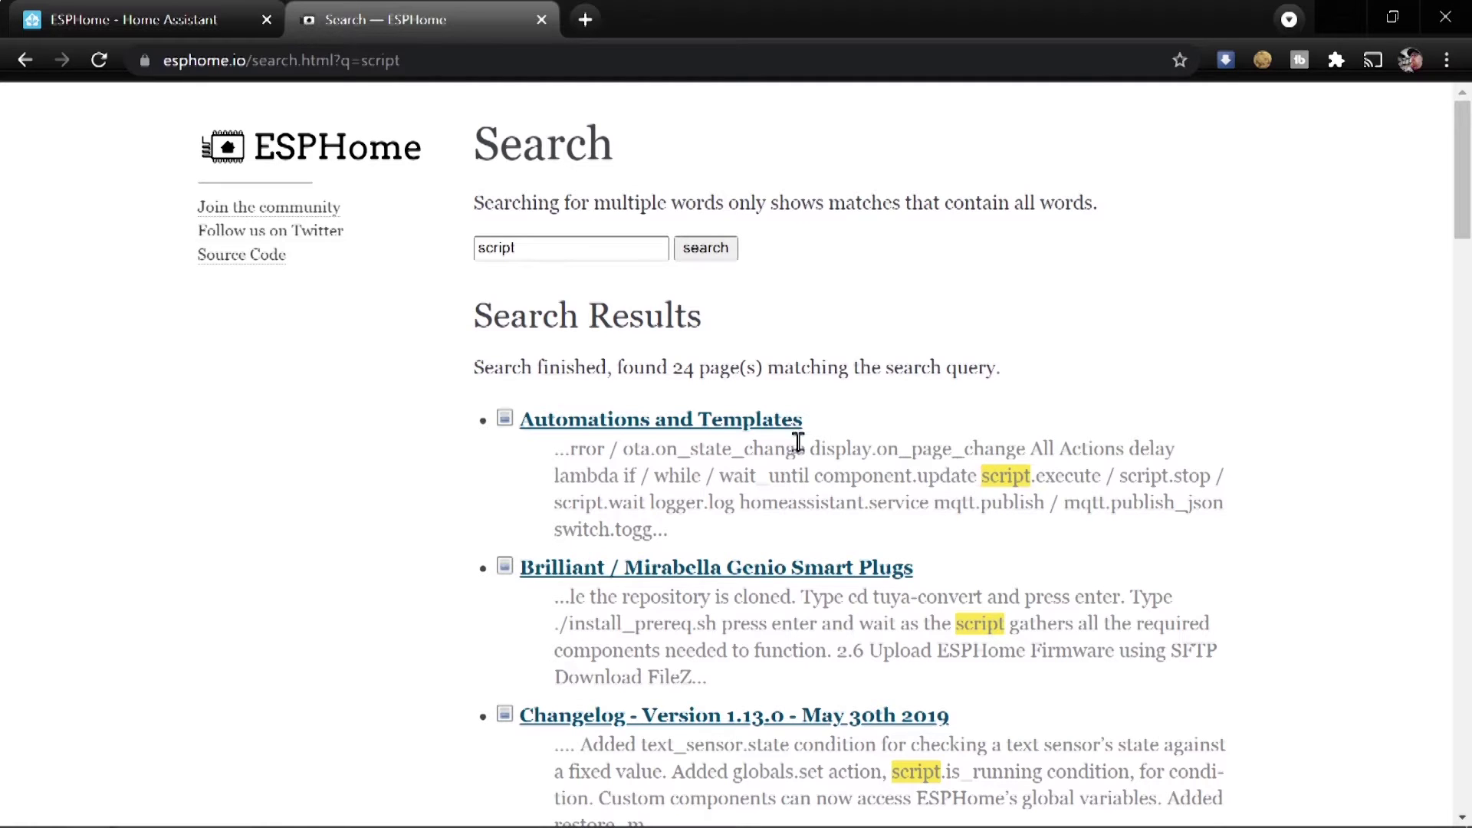
{"action": "left_click", "coordinate": [678, 433]}
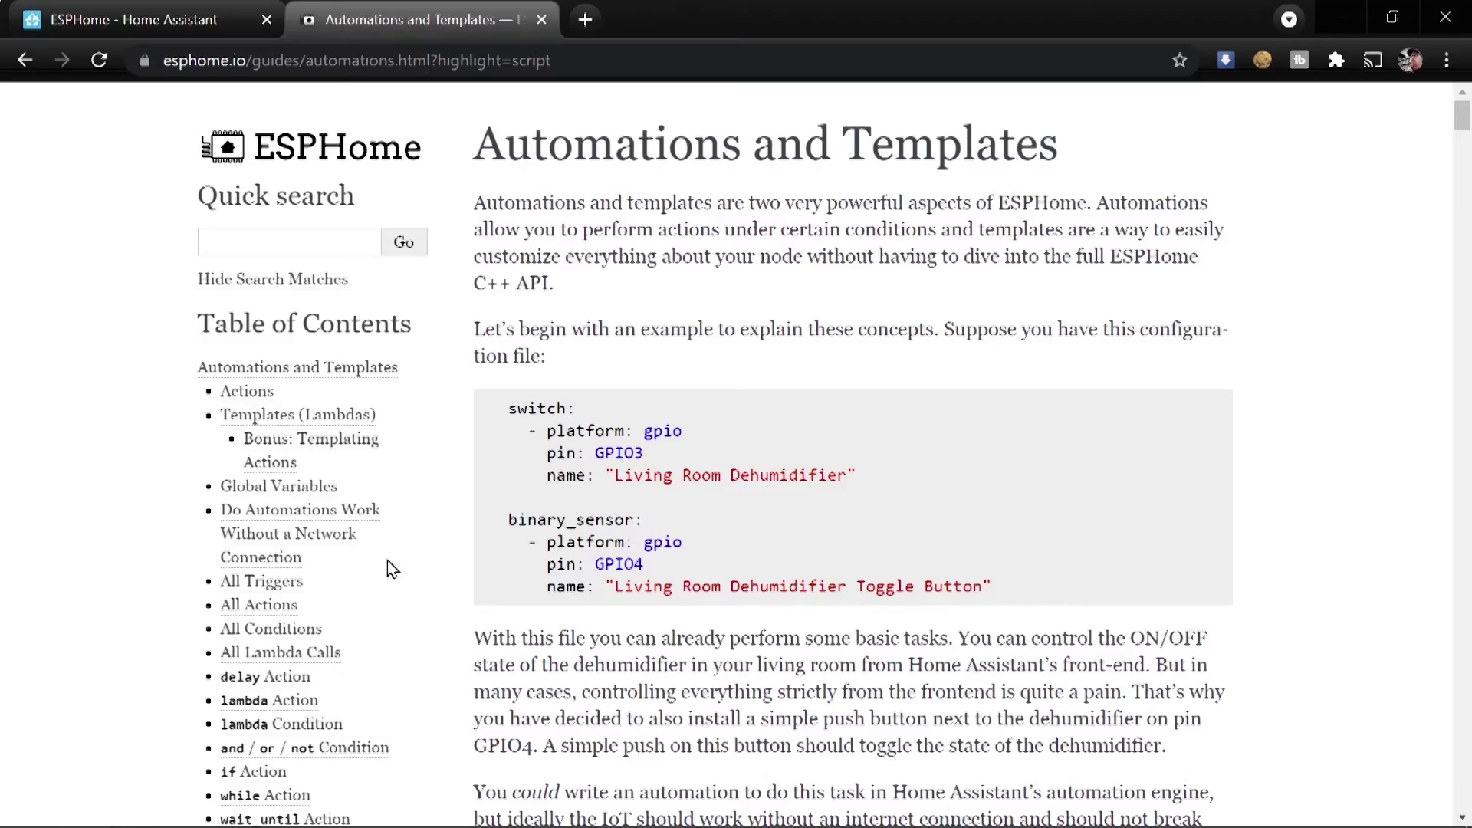
{"action": "scroll", "coordinate": [397, 569], "scroll_direction": "down", "scroll_amount": 20}
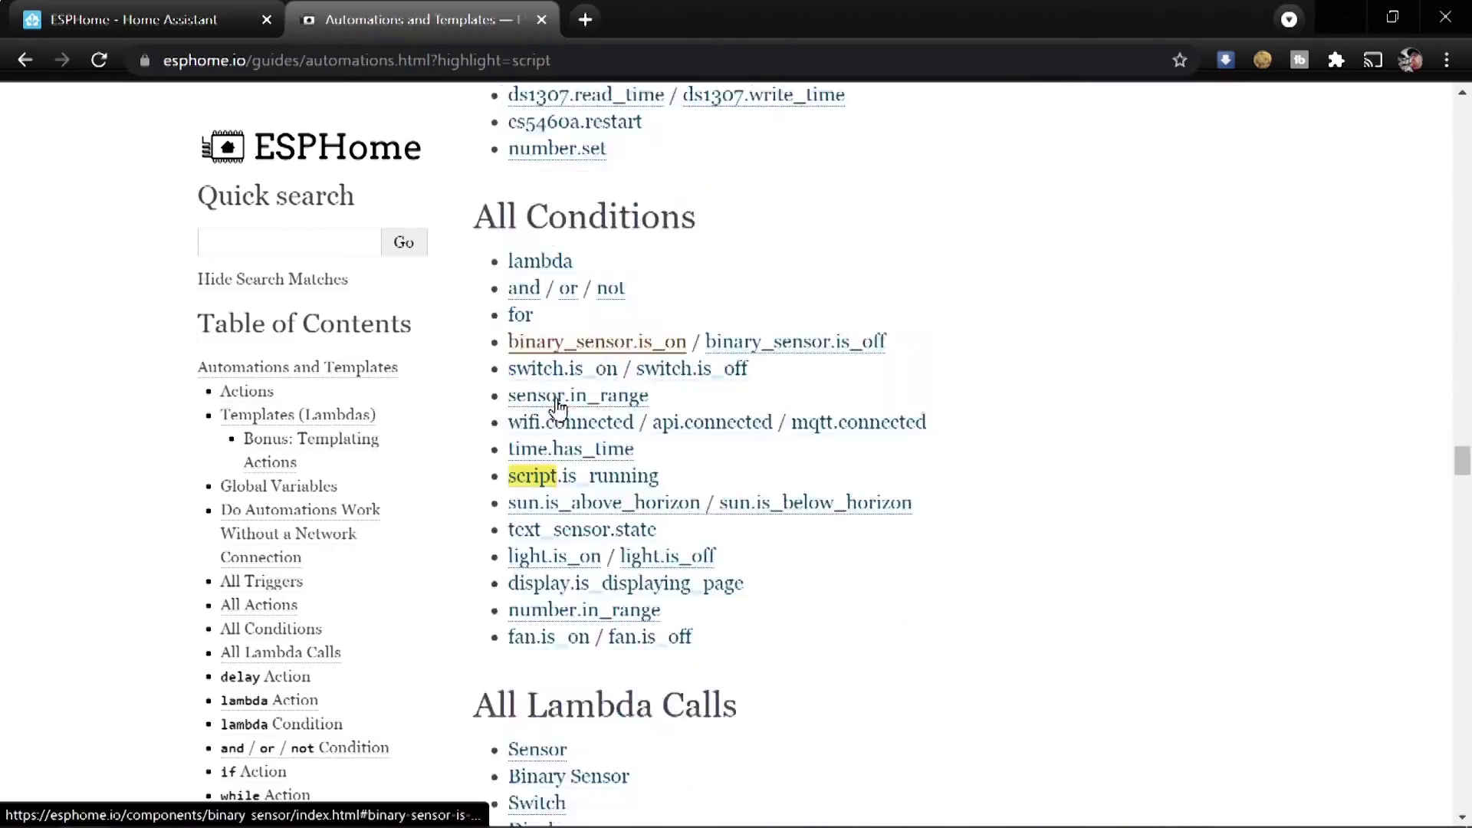
{"action": "scroll", "coordinate": [558, 404], "scroll_direction": "down", "scroll_amount": 20}
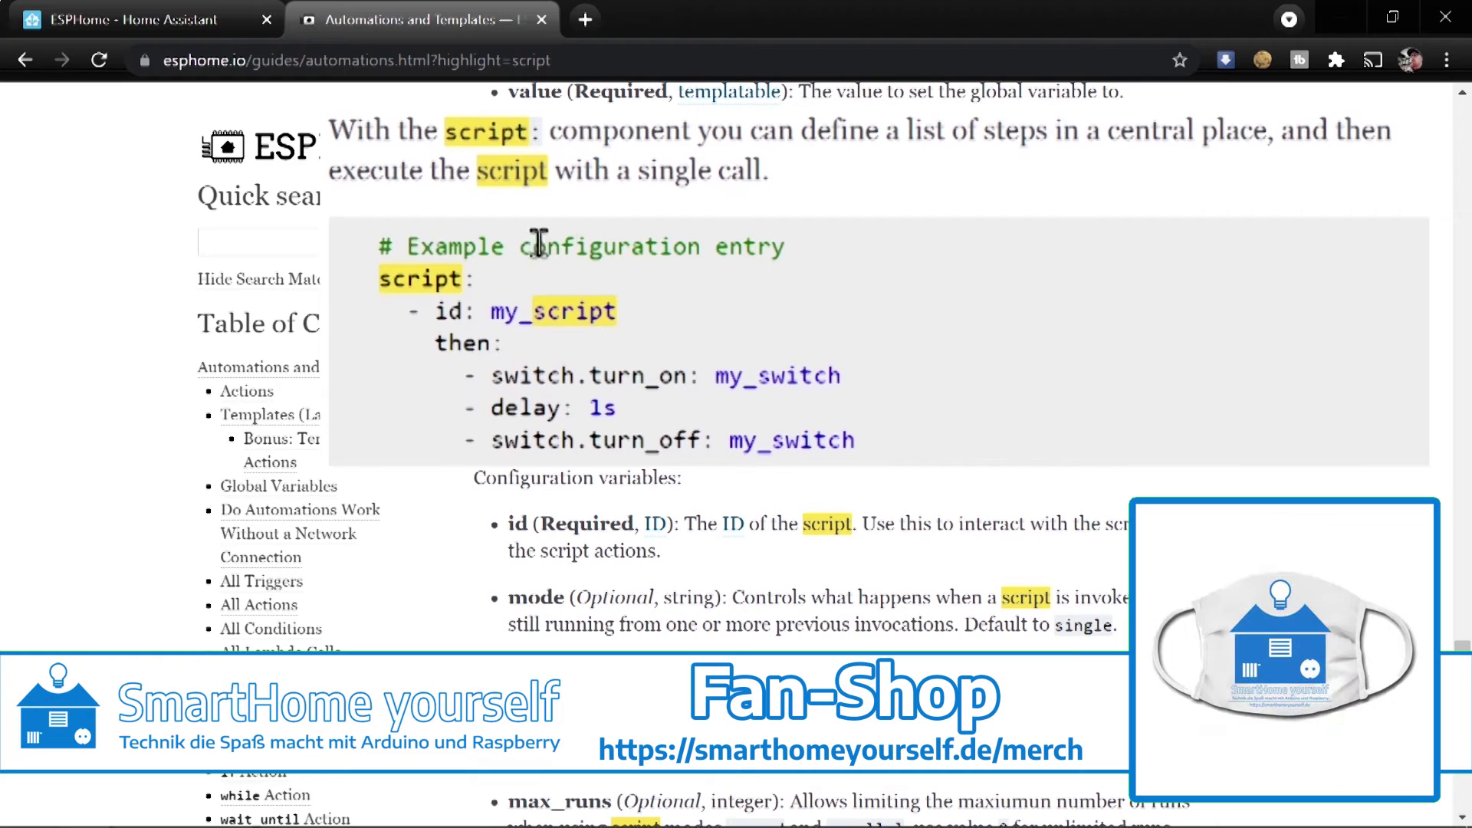
Highlight the script:, id: my_script and then: keys in the example configuration
{"action": "left_click_drag", "start_coordinate": [379, 278], "coordinate": [496, 293]}
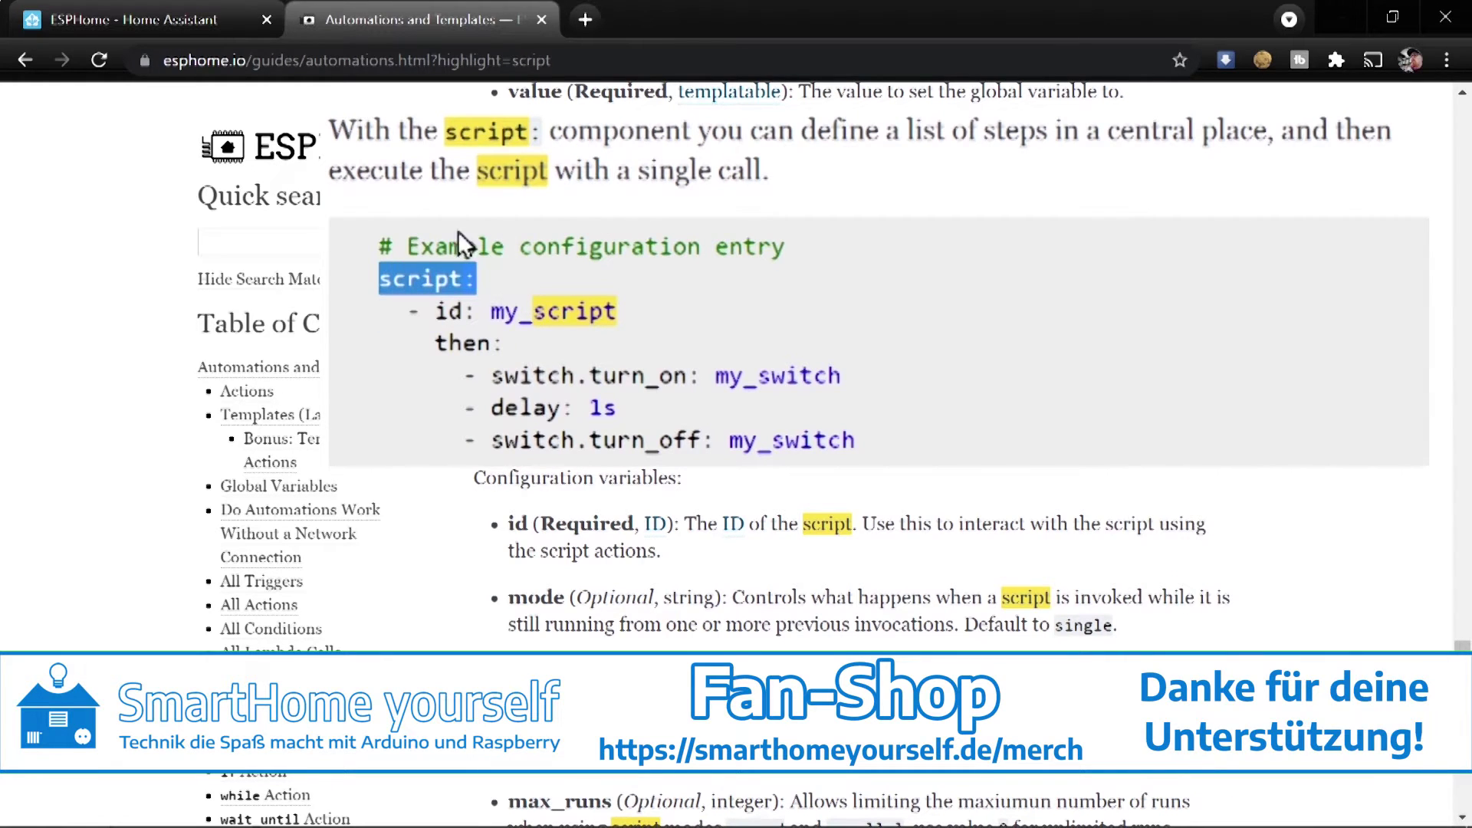
{"action": "left_click_drag", "start_coordinate": [411, 317], "coordinate": [676, 310]}
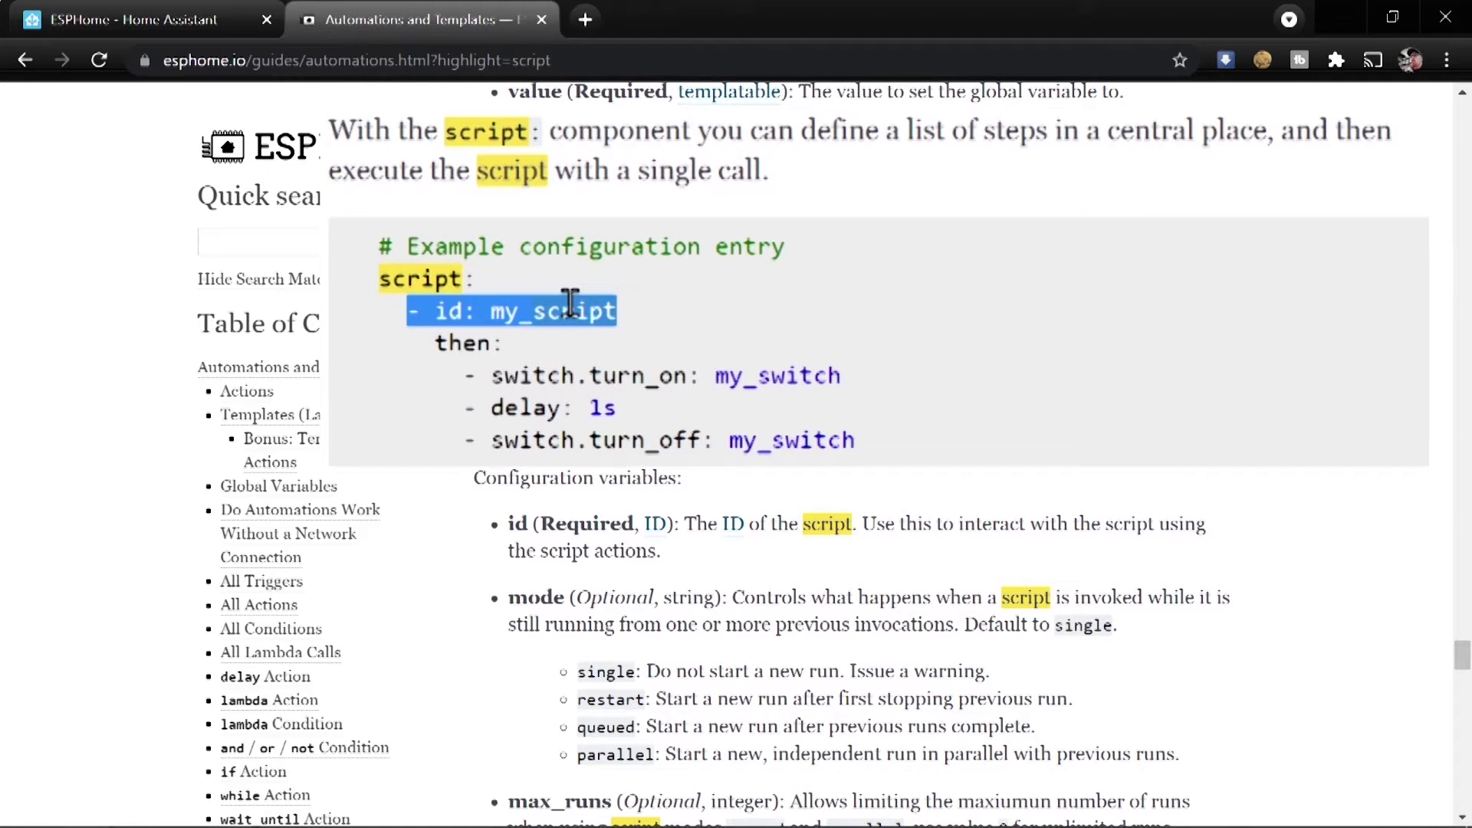
{"action": "left_click", "coordinate": [535, 336]}
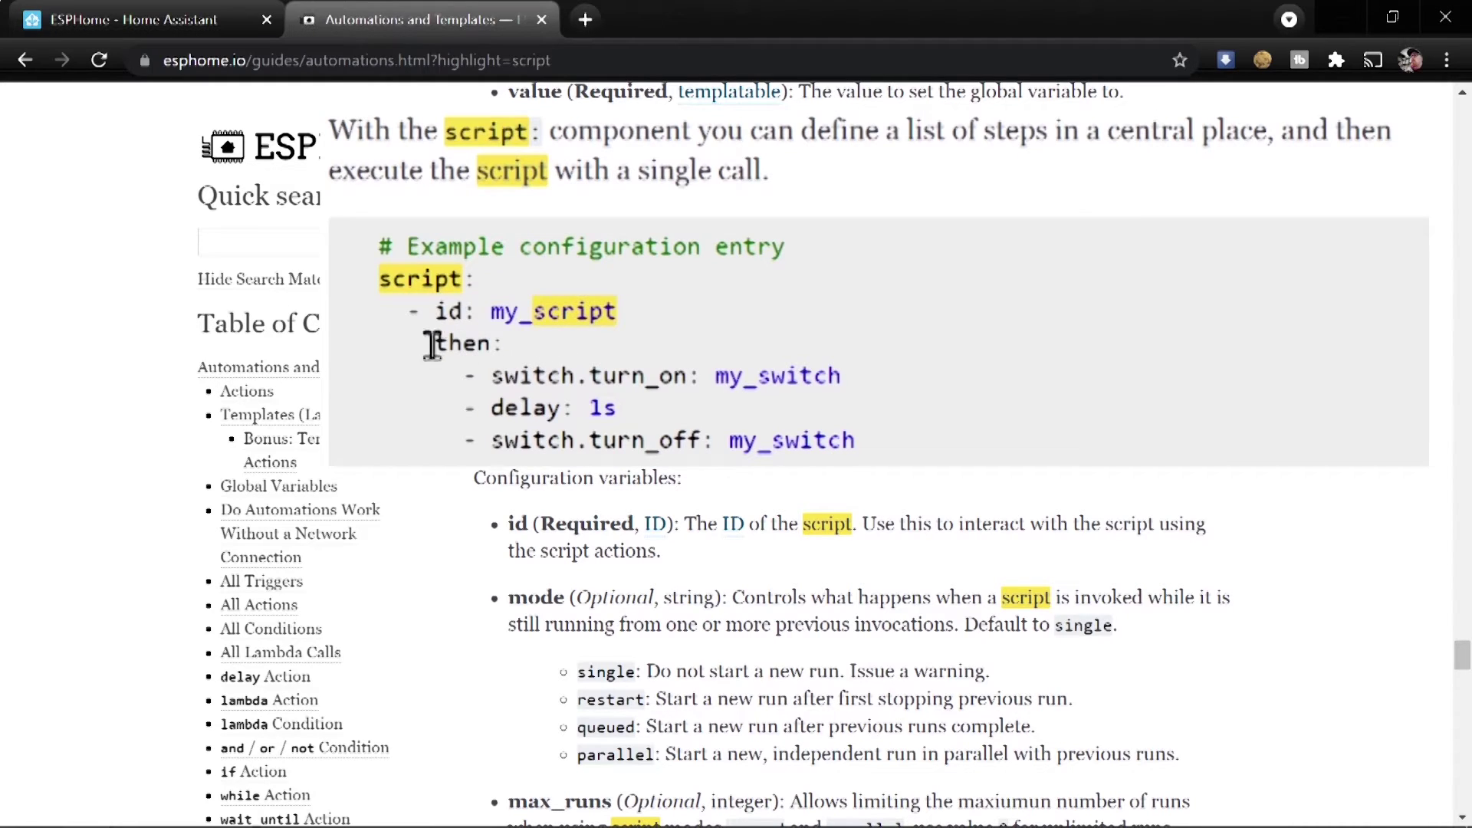
{"action": "left_click_drag", "start_coordinate": [431, 343], "coordinate": [531, 351]}
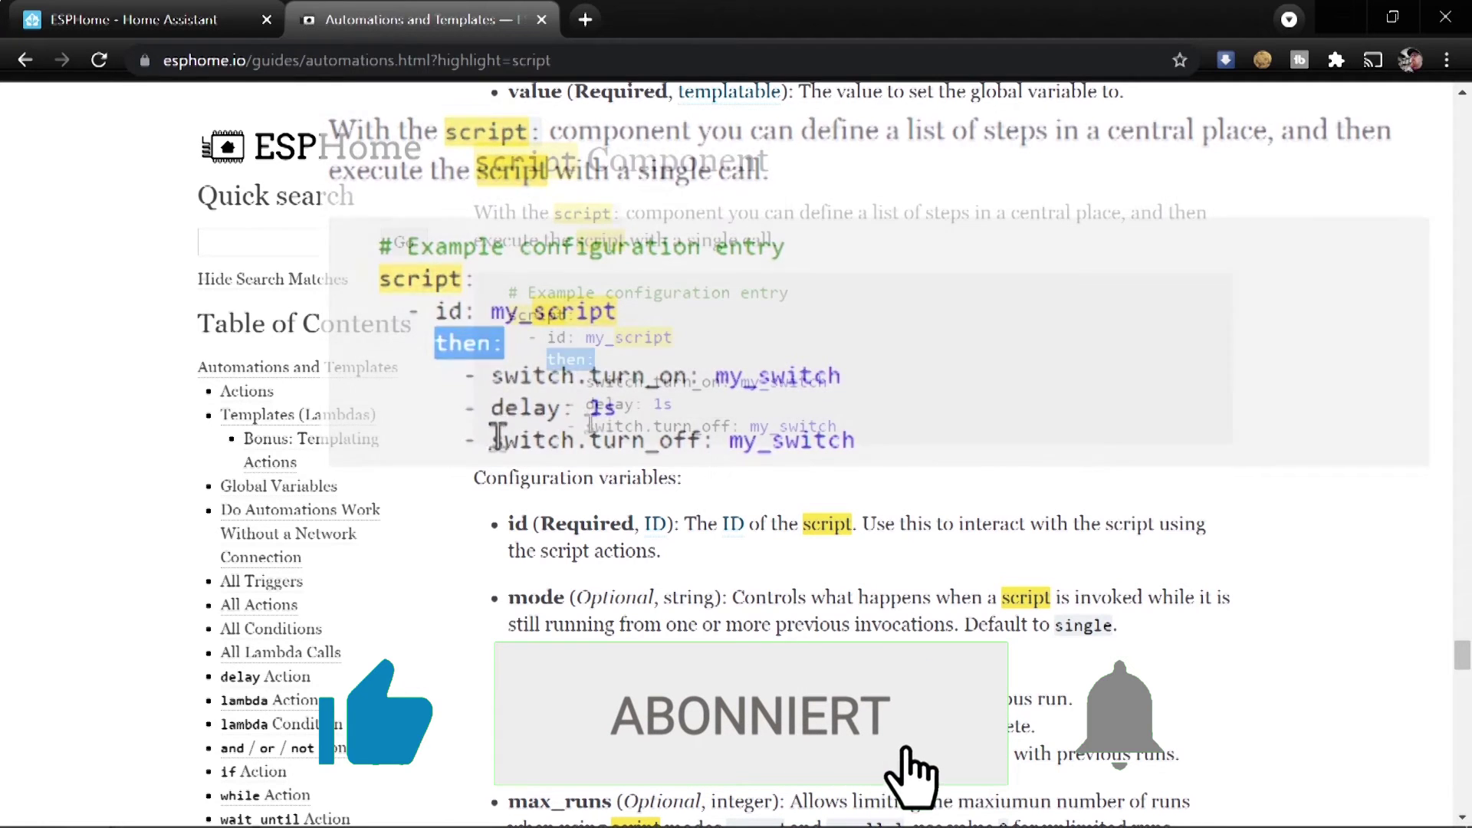
{"action": "scroll", "coordinate": [536, 464], "scroll_direction": "down", "scroll_amount": 1}
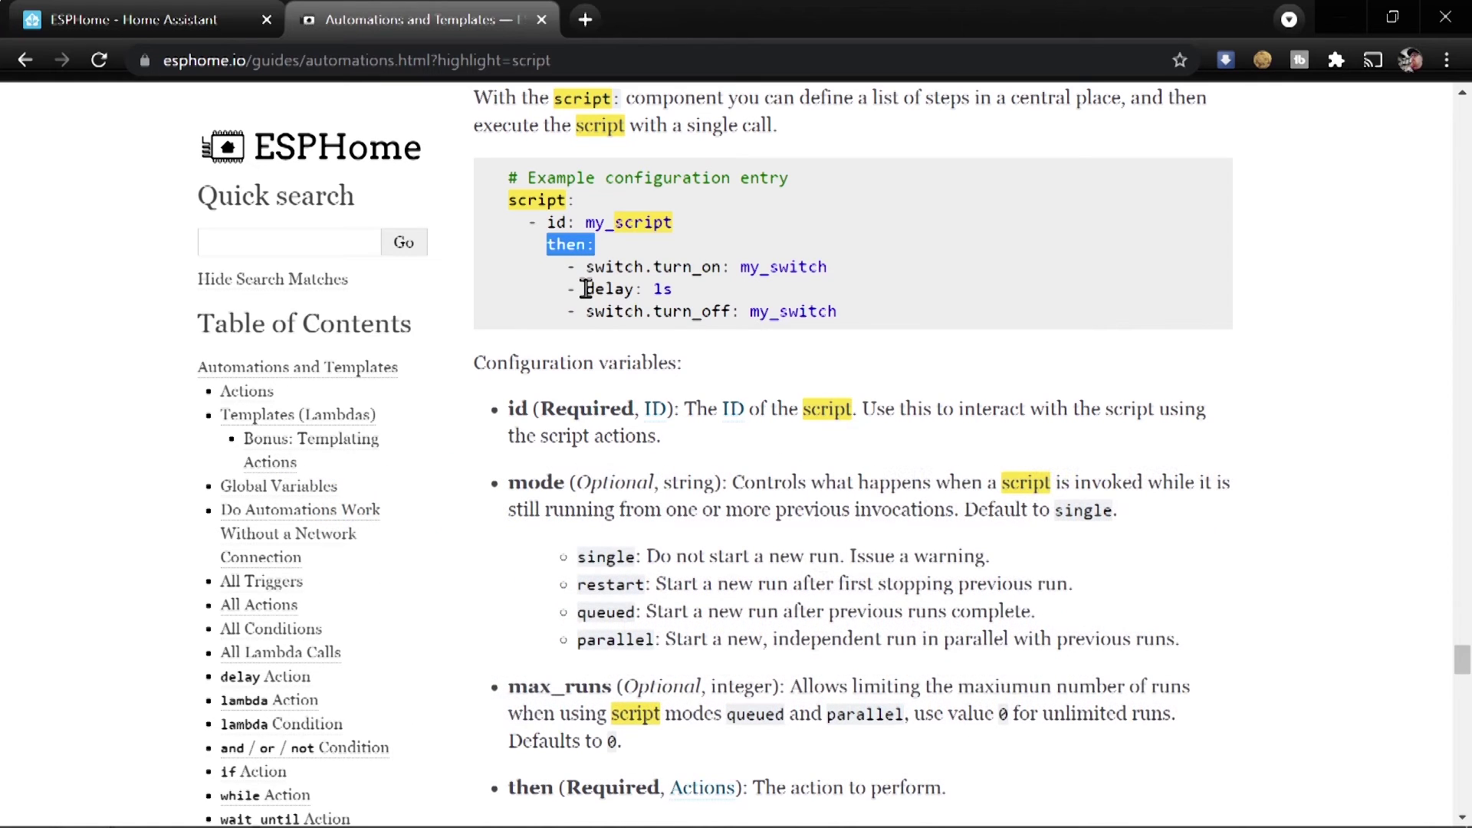
Copy the docs' my_script example and paste it at the end of script-test.yaml
{"action": "scroll", "coordinate": [586, 288], "scroll_direction": "down", "scroll_amount": 3}
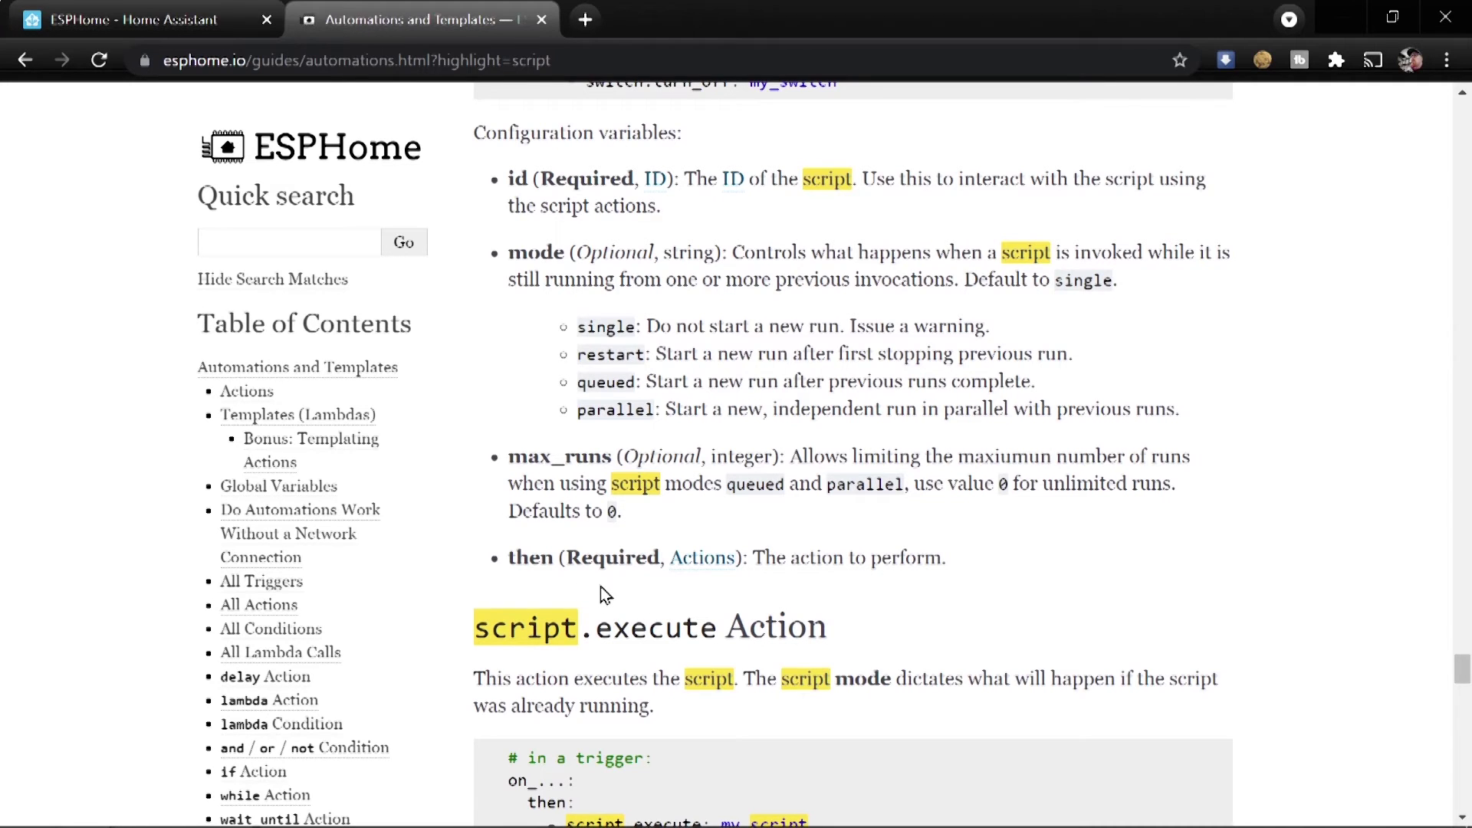
{"action": "scroll", "coordinate": [602, 589], "scroll_direction": "up", "scroll_amount": 5}
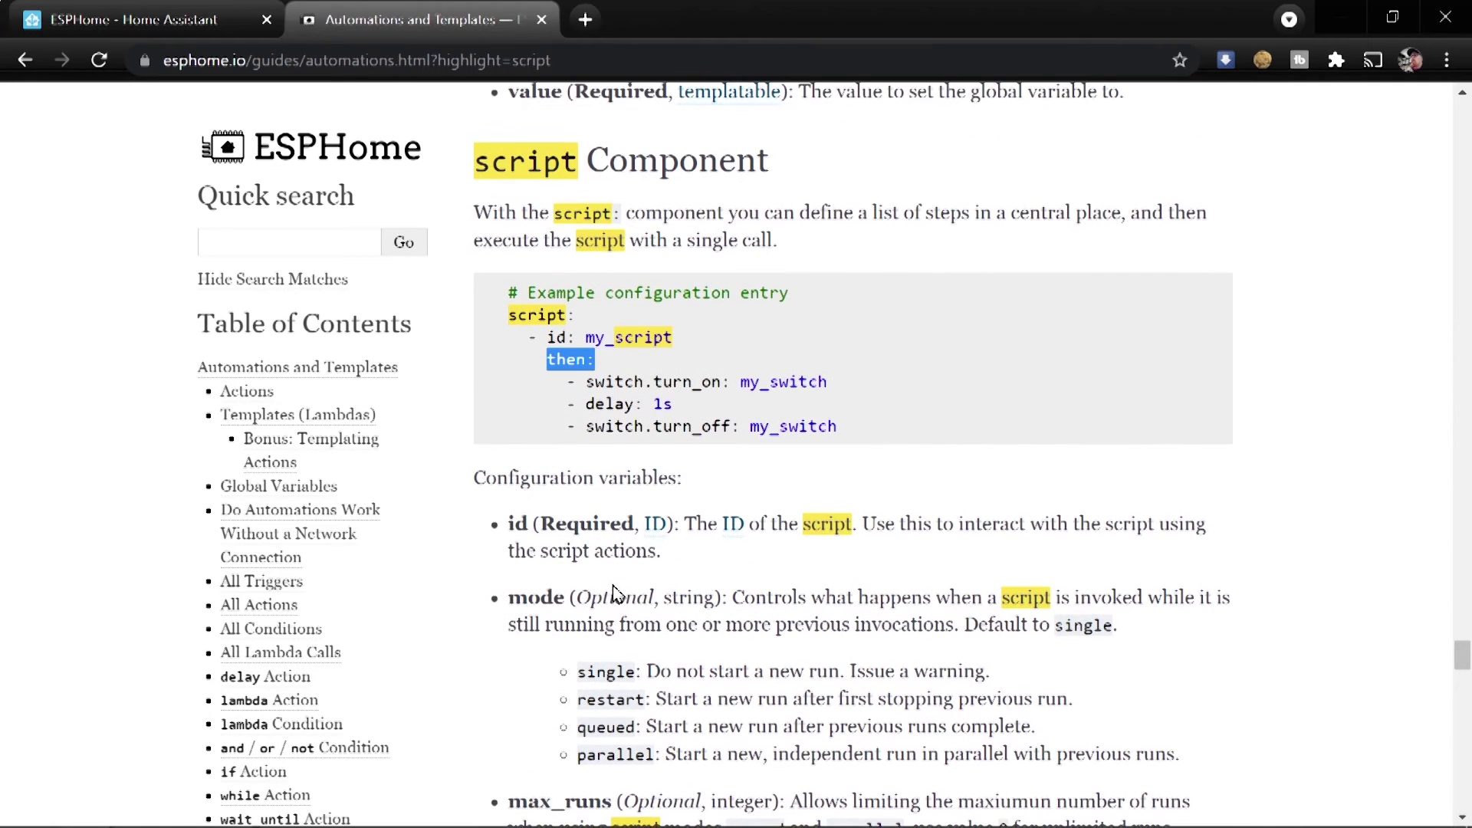
{"action": "left_click_drag", "start_coordinate": [840, 429], "coordinate": [480, 324]}
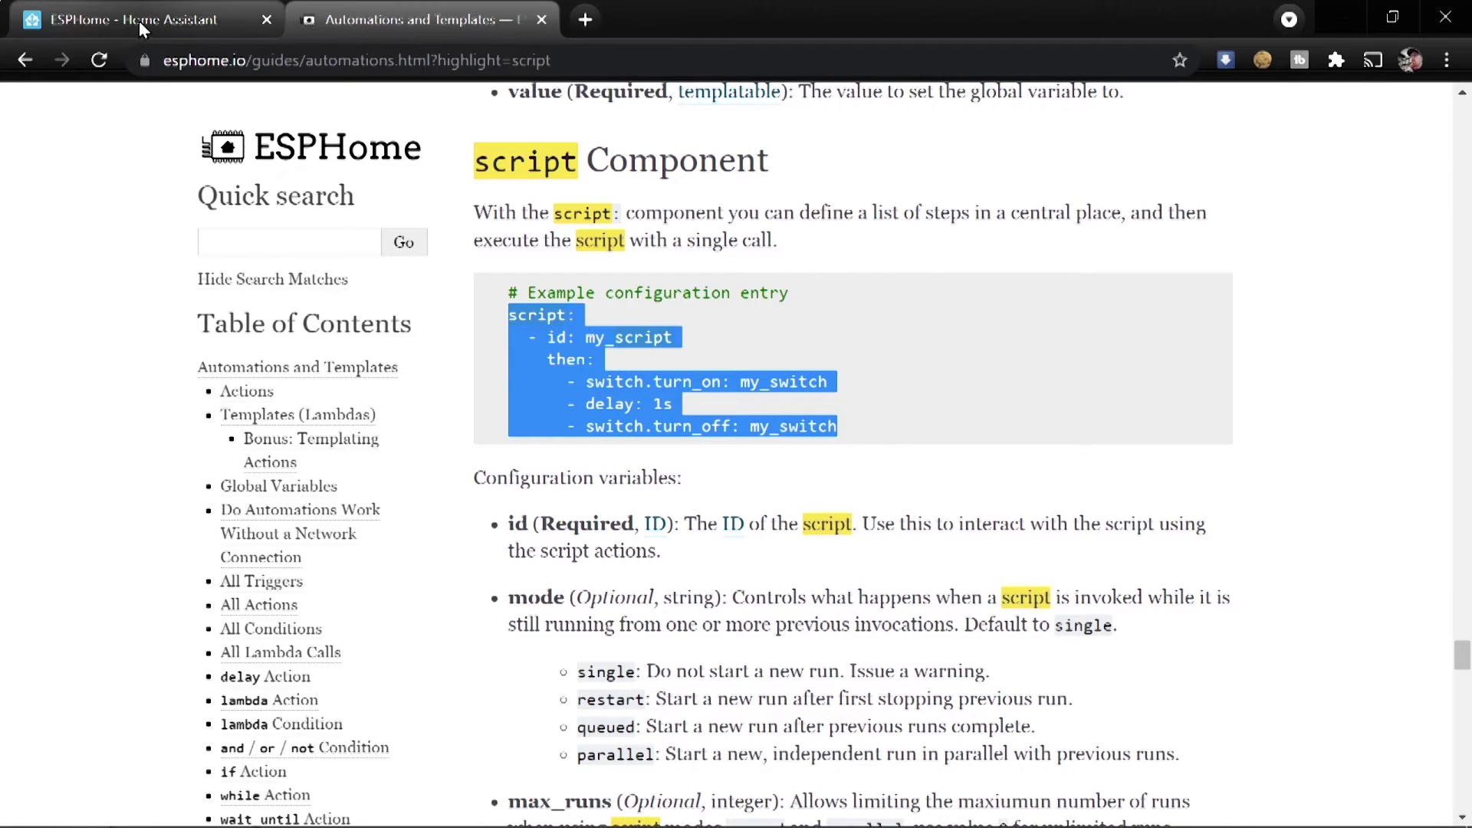
{"action": "left_click", "coordinate": [139, 20]}
{"action": "scroll", "coordinate": [463, 694], "scroll_direction": "down", "scroll_amount": 3}
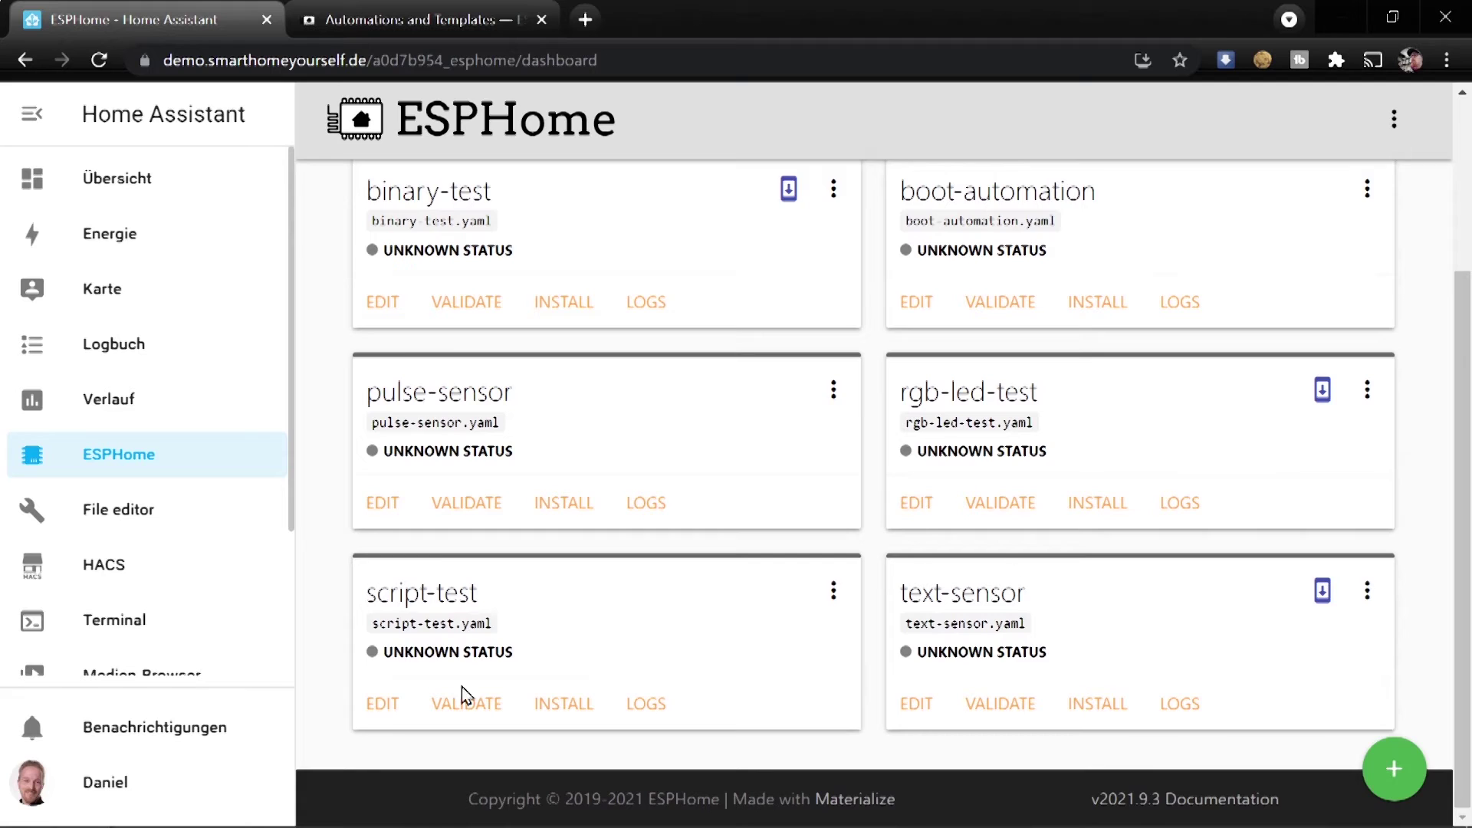
{"action": "left_click", "coordinate": [381, 701]}
{"action": "scroll", "coordinate": [536, 690], "scroll_direction": "down", "scroll_amount": 5}
{"action": "left_click", "coordinate": [746, 693]}
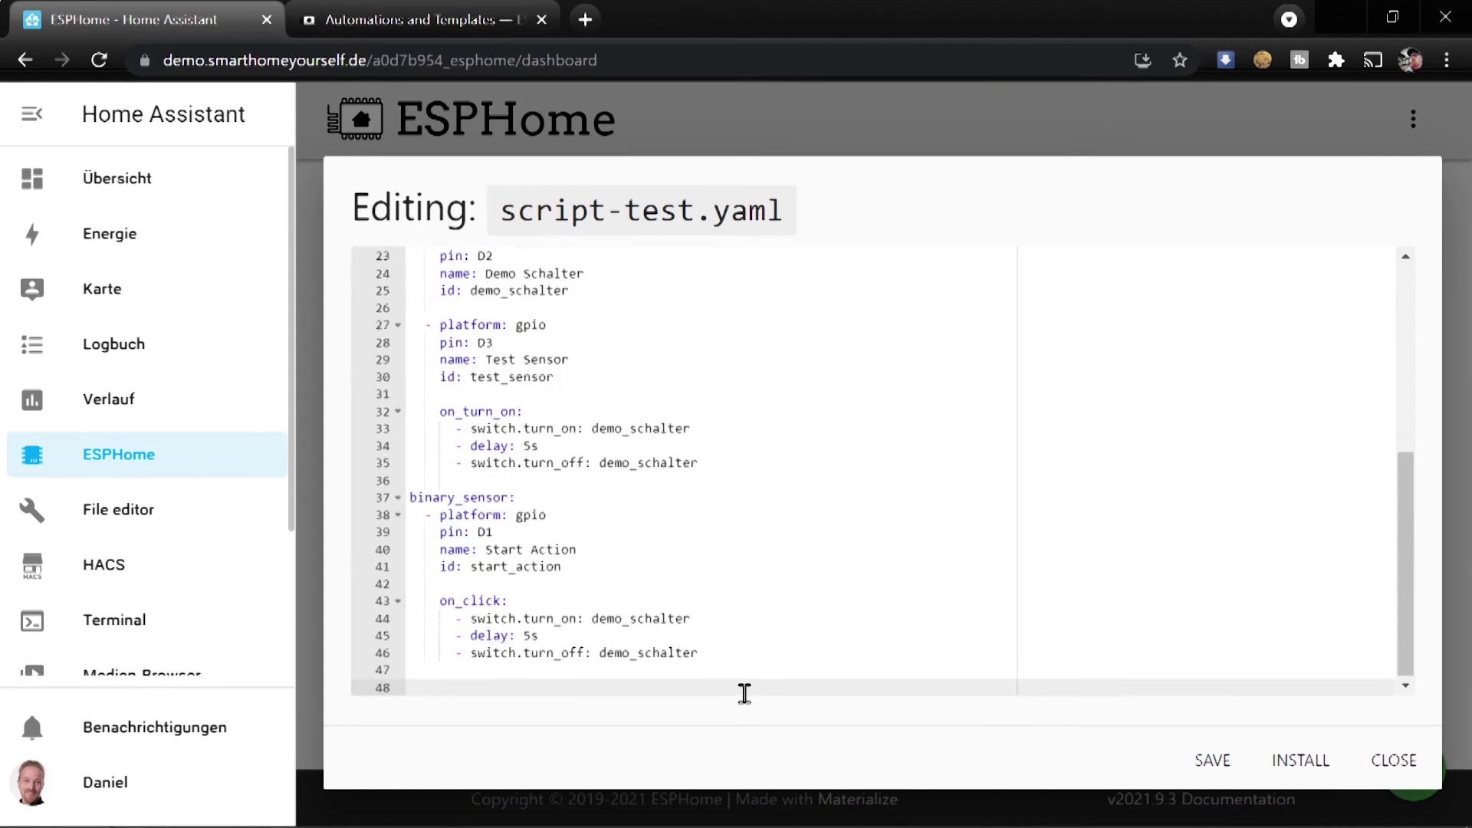
{"action": "key", "text": "ctrl+v"}
Replace the script's my_switch actions with the demo_schalter on, 5s delay, off lines and save
{"action": "key", "text": "Up"}
{"action": "key", "text": "Up"}
{"action": "key", "text": "Up"}
{"action": "key", "text": "Up"}
{"action": "key", "text": "Up"}
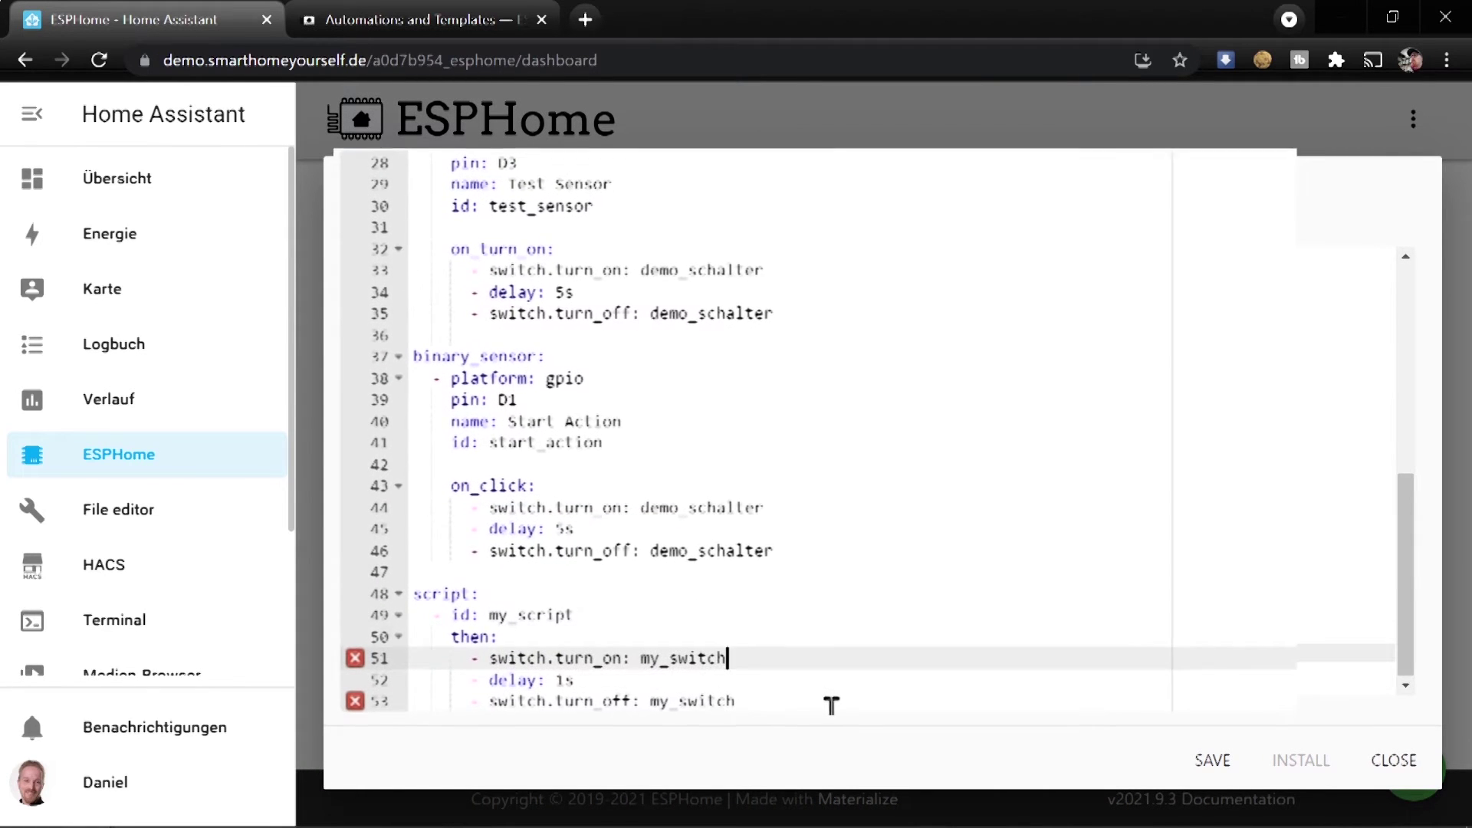
{"action": "key", "text": "Home"}
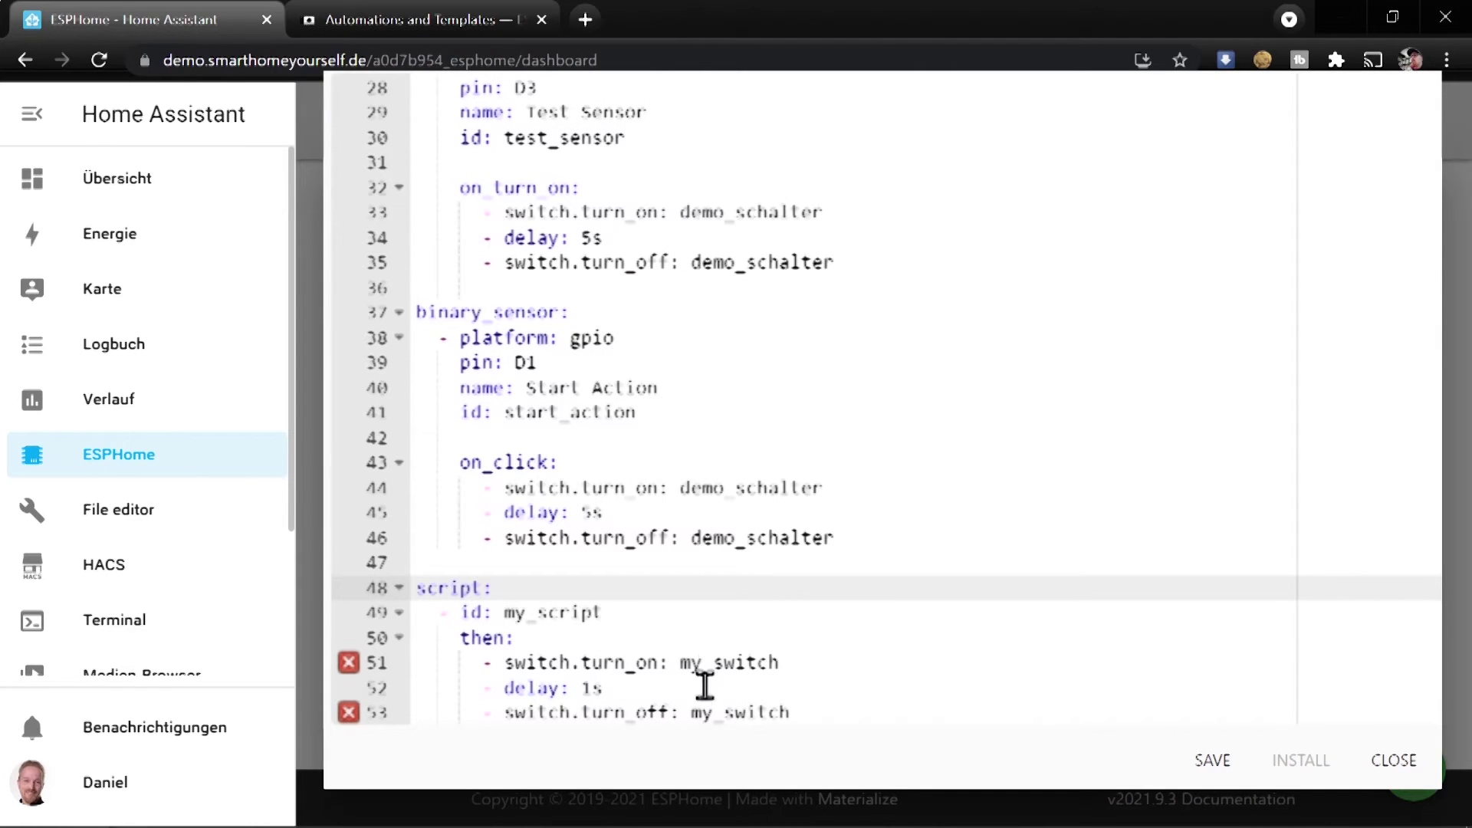
{"action": "left_click_drag", "start_coordinate": [832, 538], "coordinate": [384, 486]}
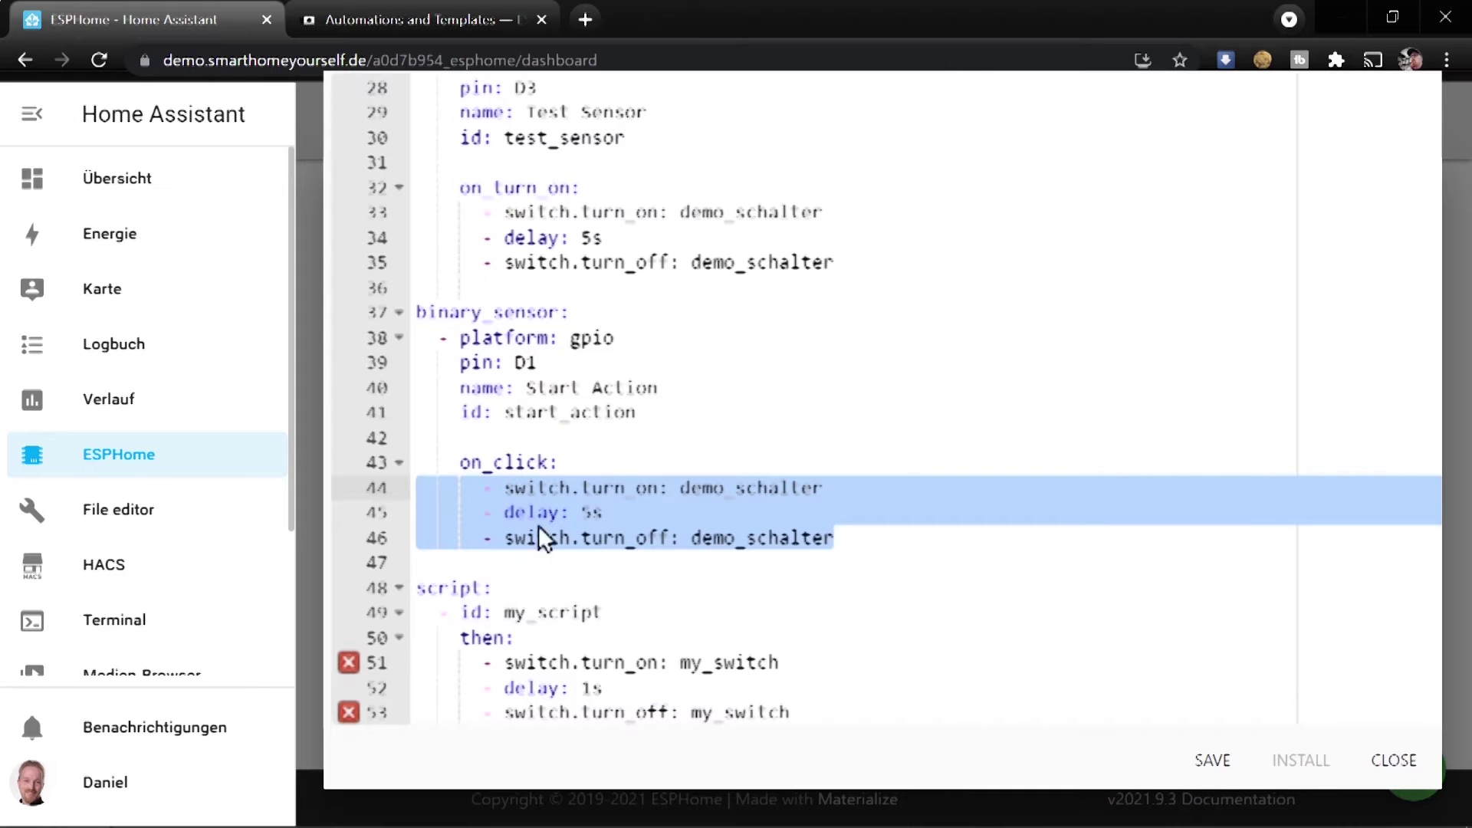
{"action": "left_click_drag", "start_coordinate": [809, 709], "coordinate": [378, 657]}
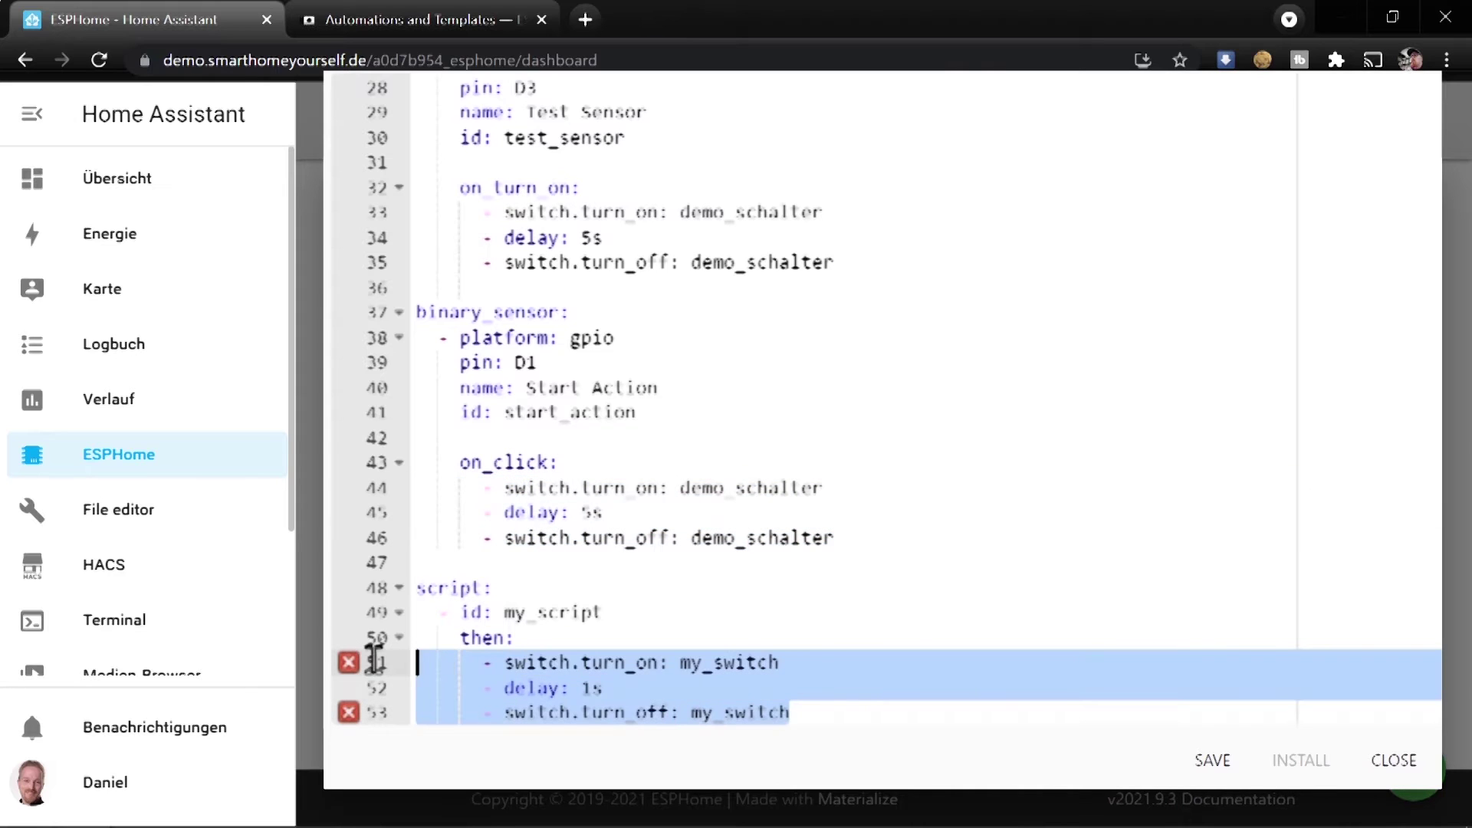
{"action": "key", "text": "ctrl+v"}
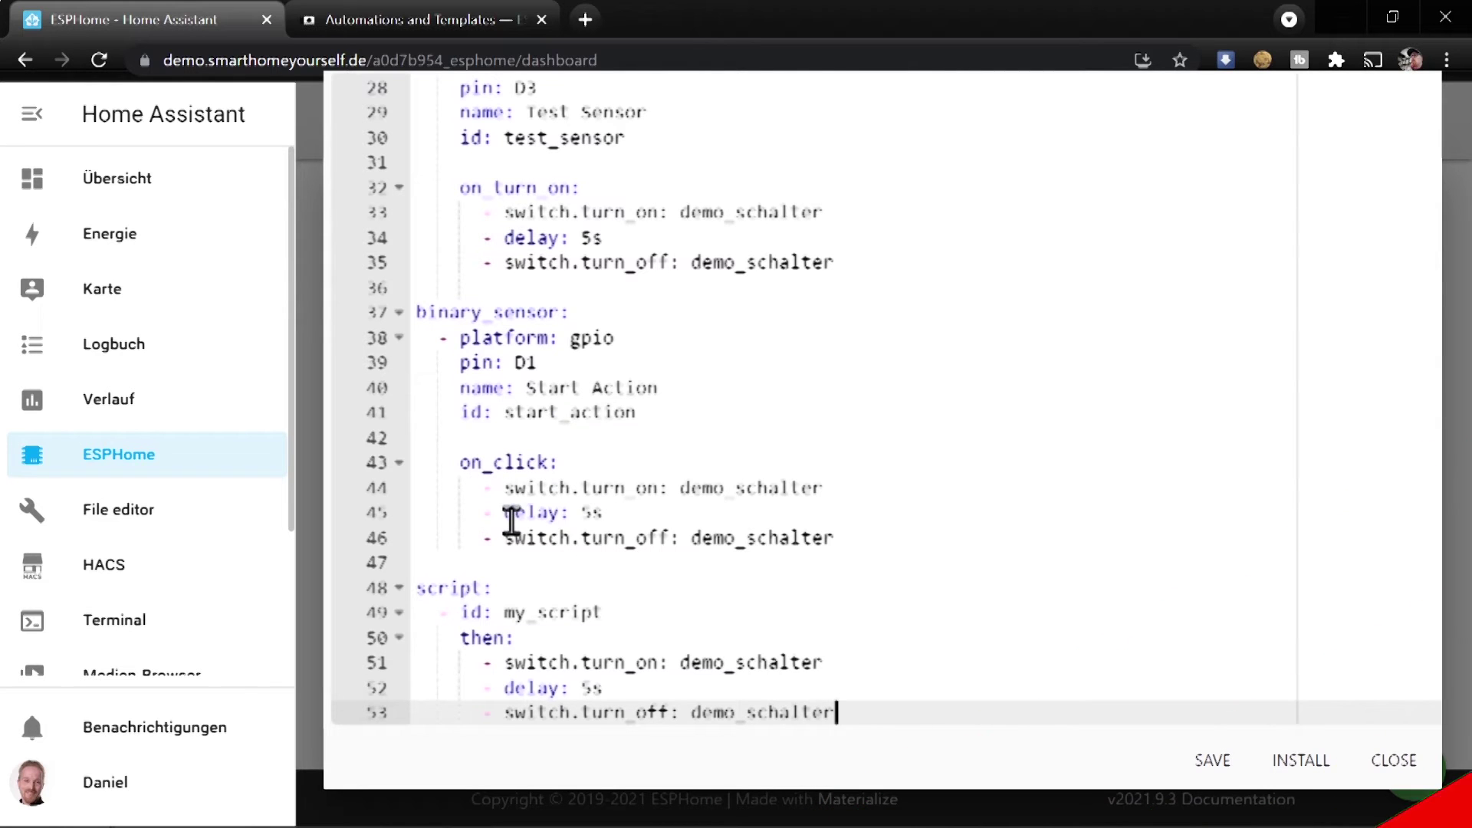
{"action": "left_click", "coordinate": [1211, 759]}
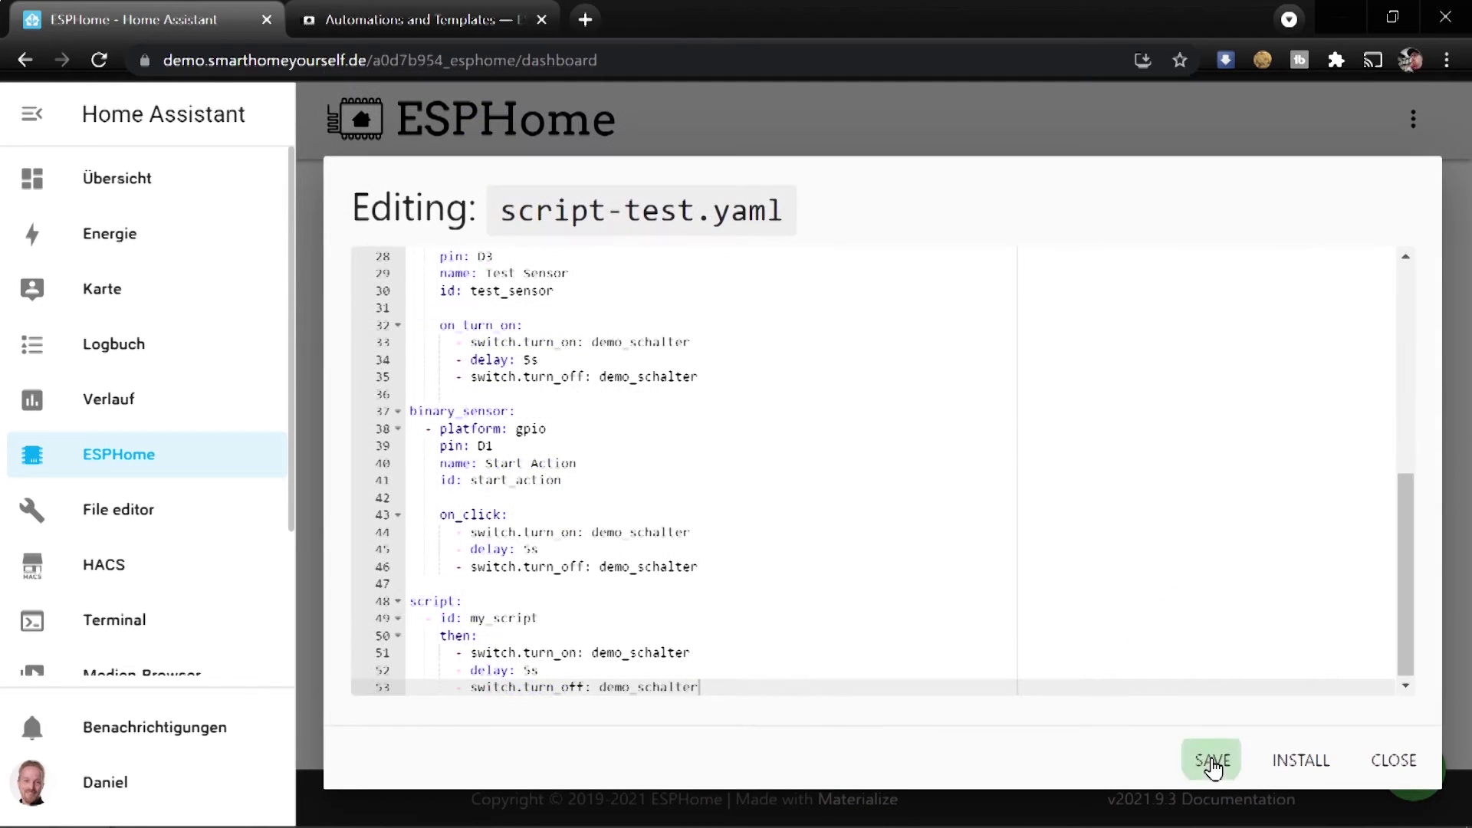
Look up the script.execute: my_script example in the docs, then return to the editor
{"action": "left_click", "coordinate": [416, 12]}
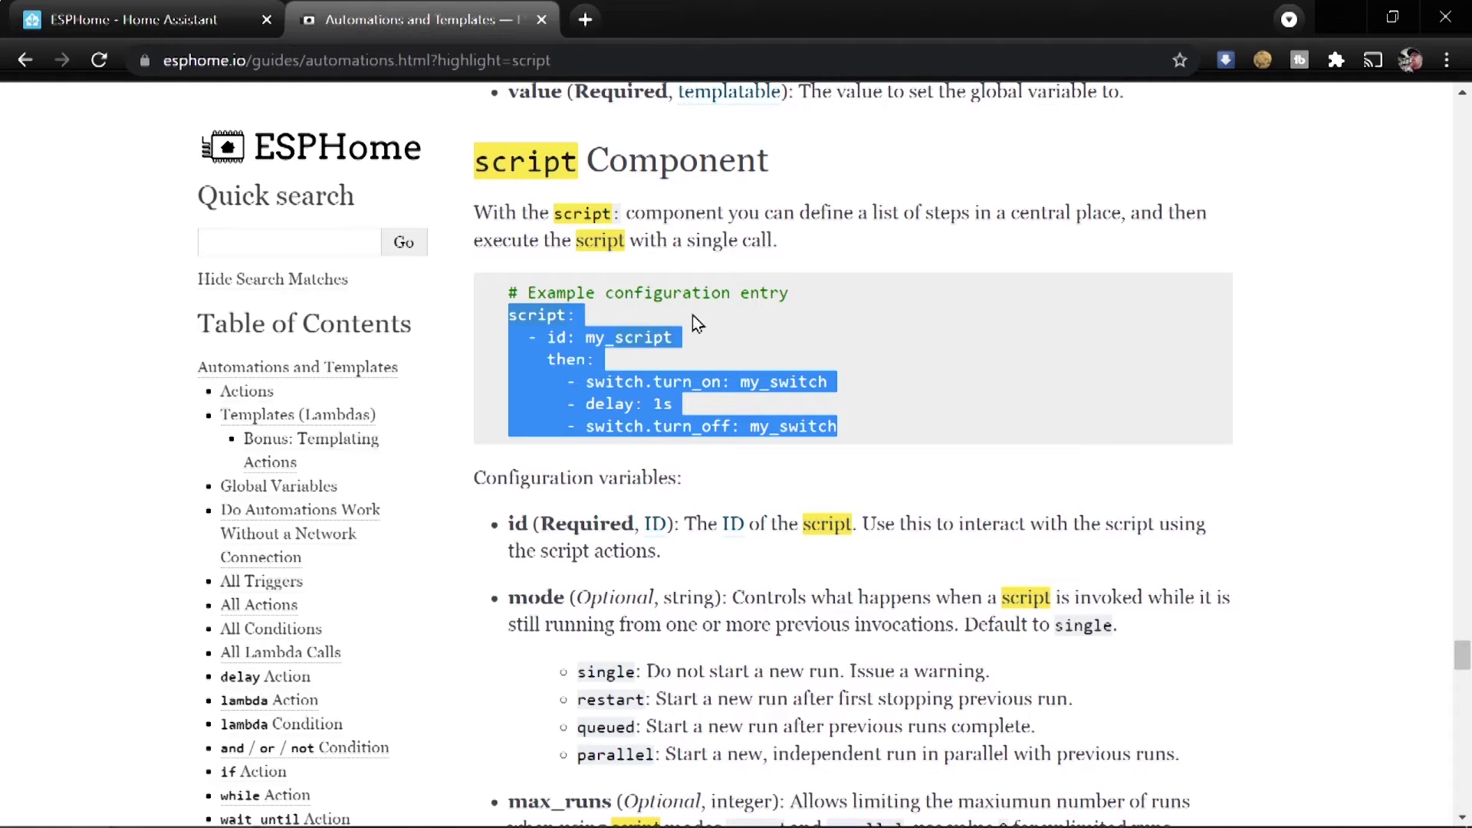
{"action": "scroll", "coordinate": [563, 374], "scroll_direction": "down", "scroll_amount": 7}
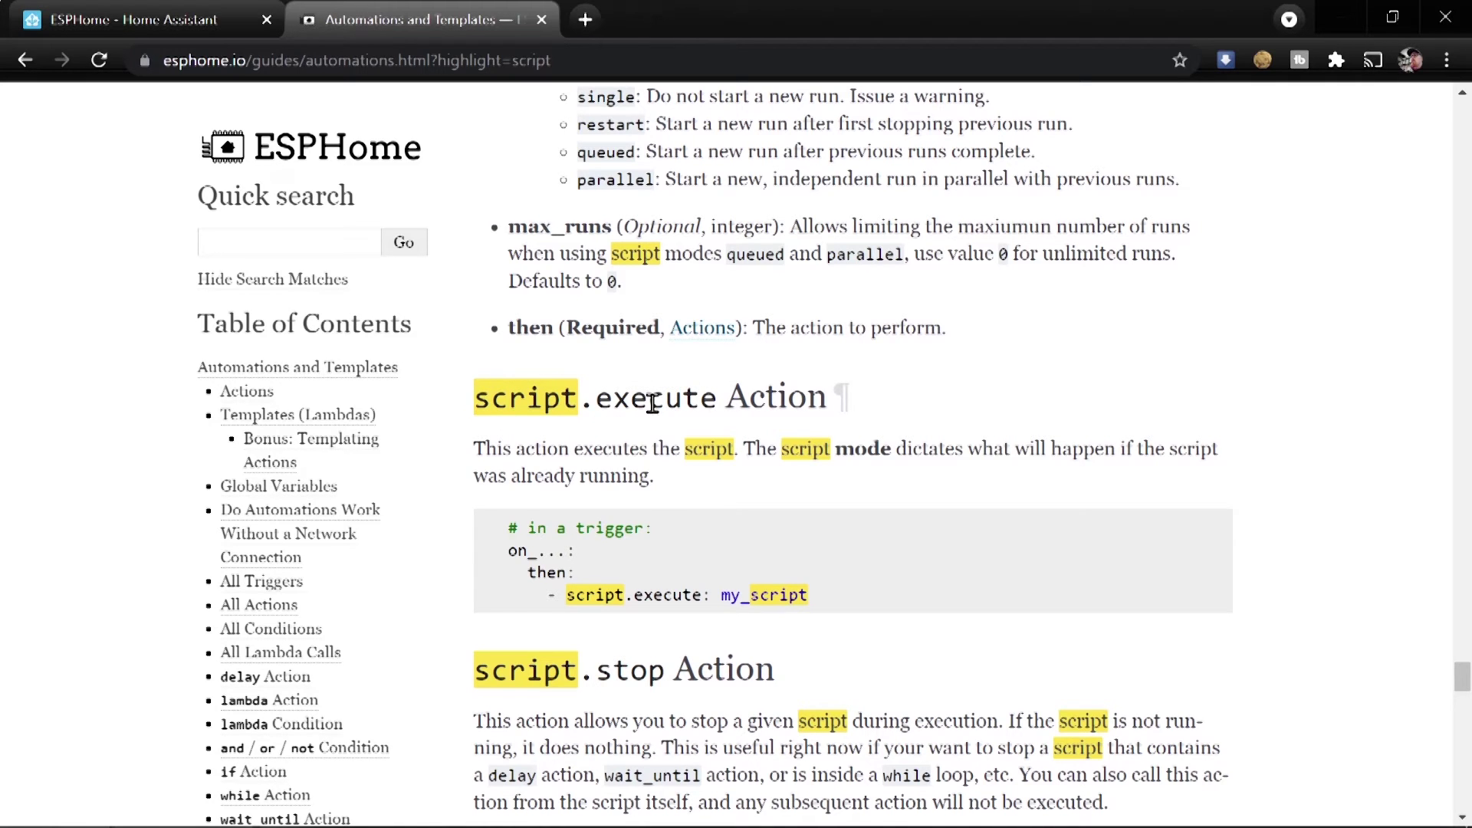
{"action": "left_click_drag", "start_coordinate": [547, 595], "coordinate": [830, 595]}
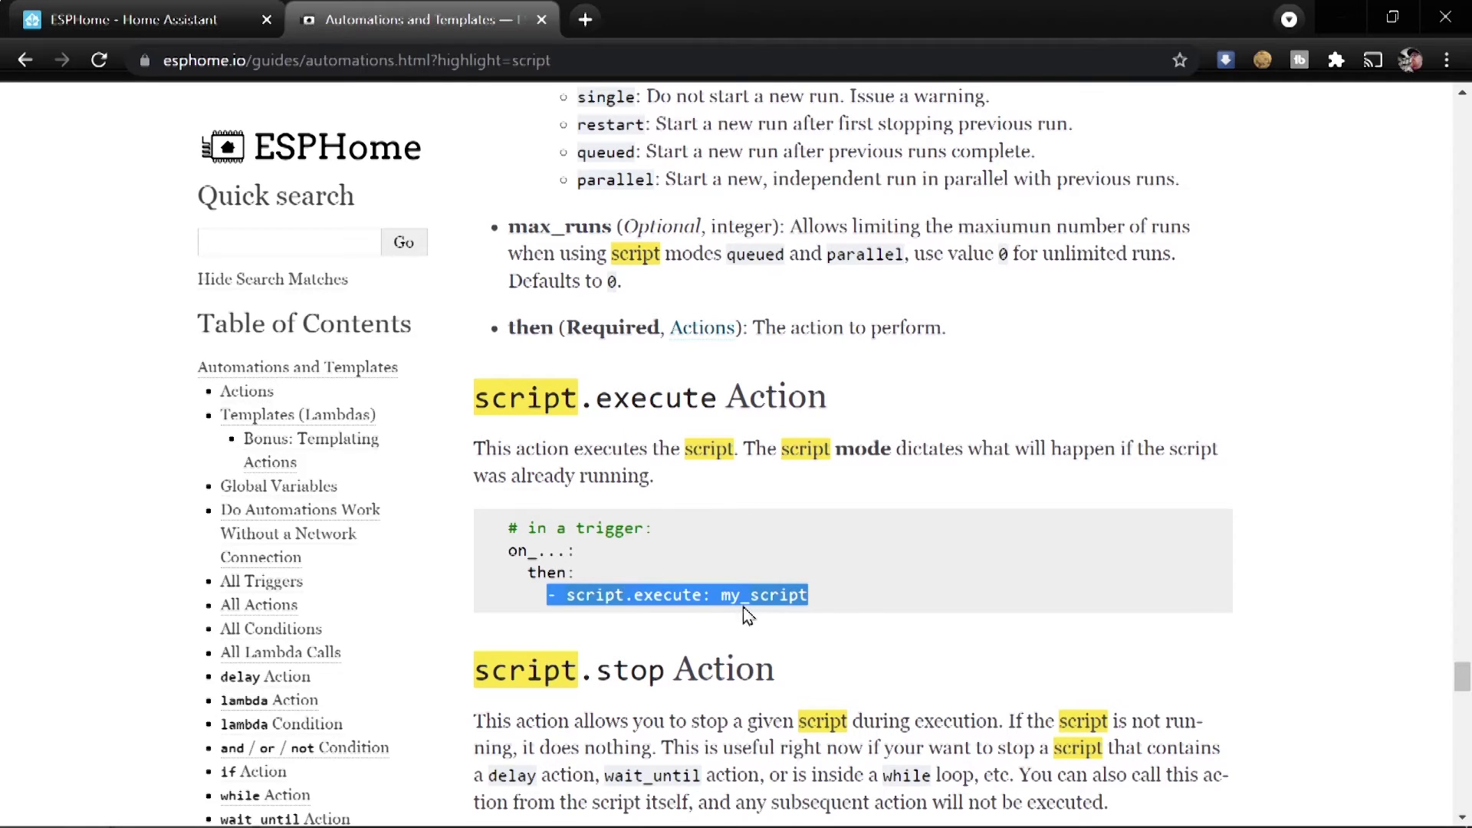
{"action": "left_click", "coordinate": [164, 20]}
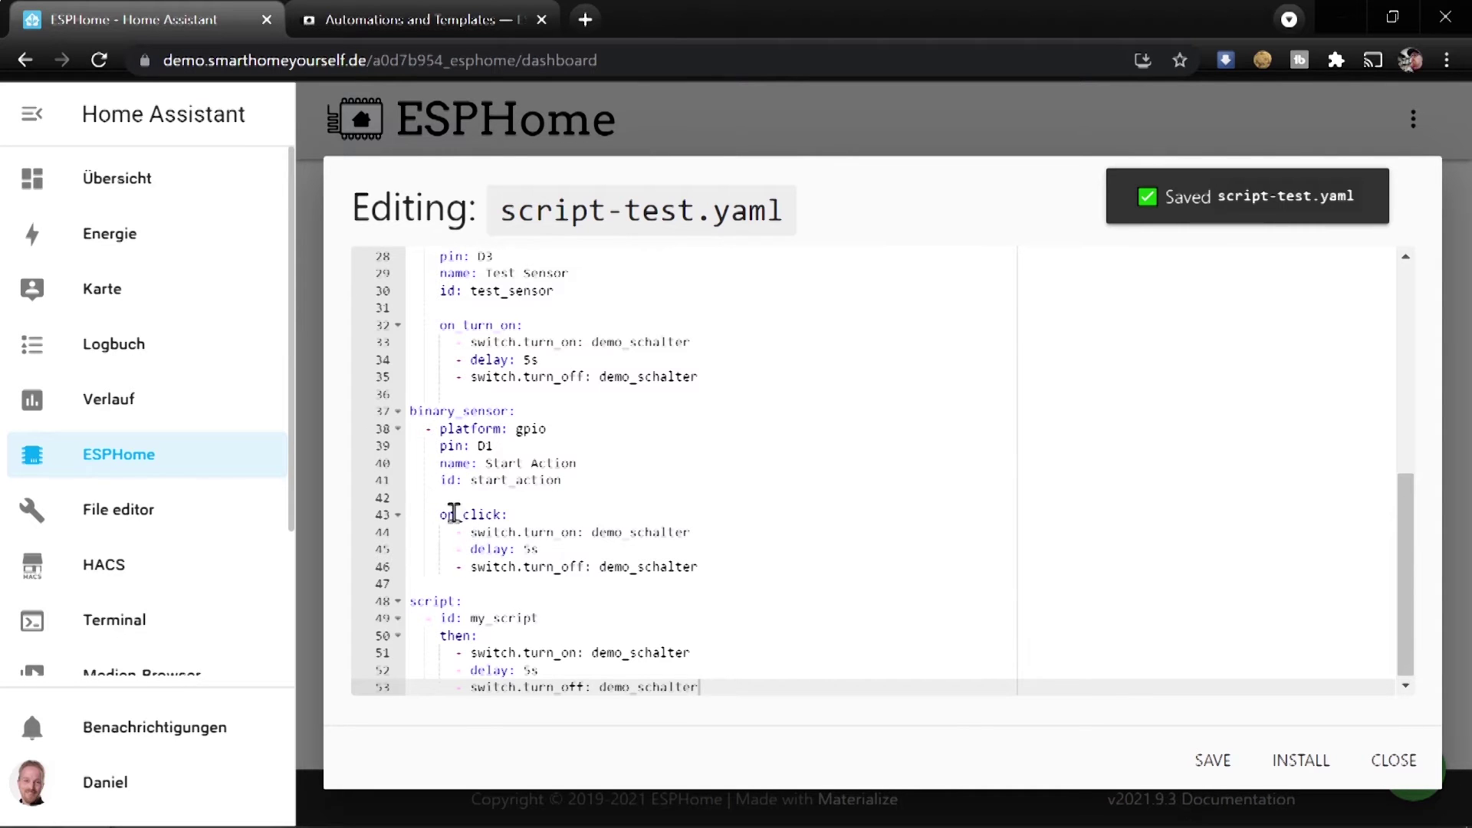
Replace Start Action's on_click actions with script.execute: my_script
{"action": "left_click_drag", "start_coordinate": [470, 531], "coordinate": [700, 566]}
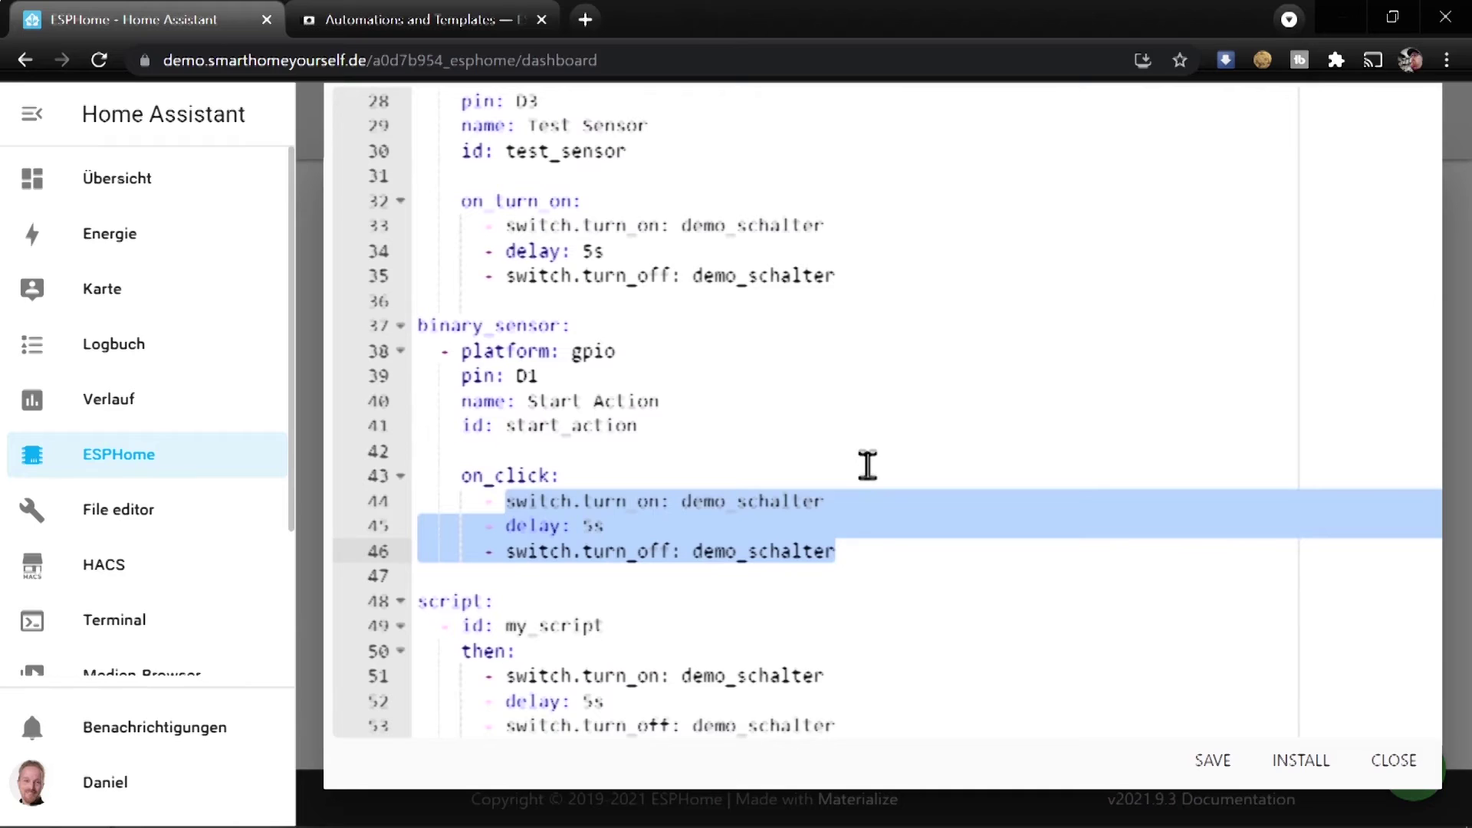
{"action": "type", "text": "script.execute:"}
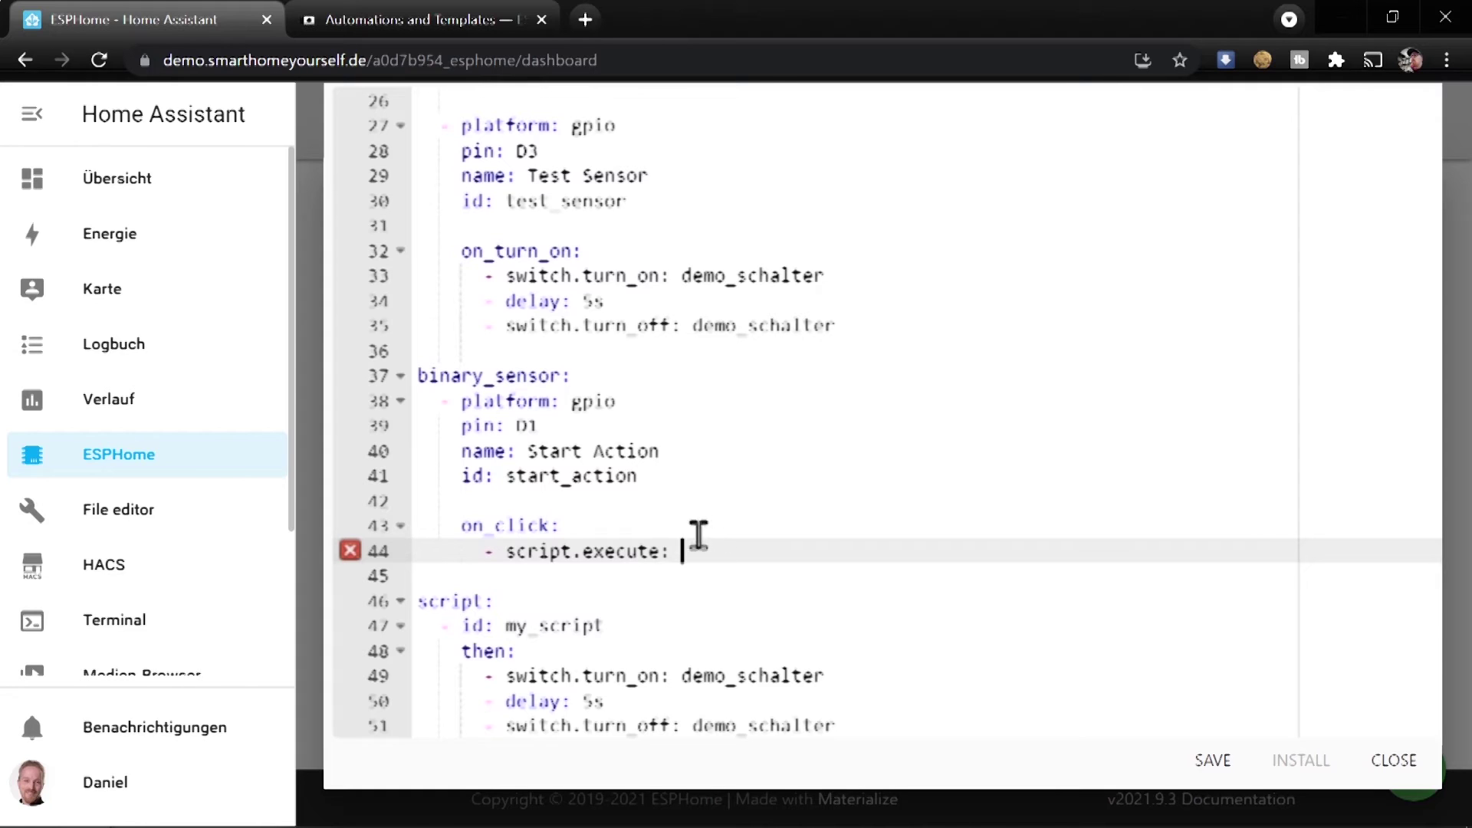
{"action": "left_click_drag", "start_coordinate": [505, 624], "coordinate": [606, 625]}
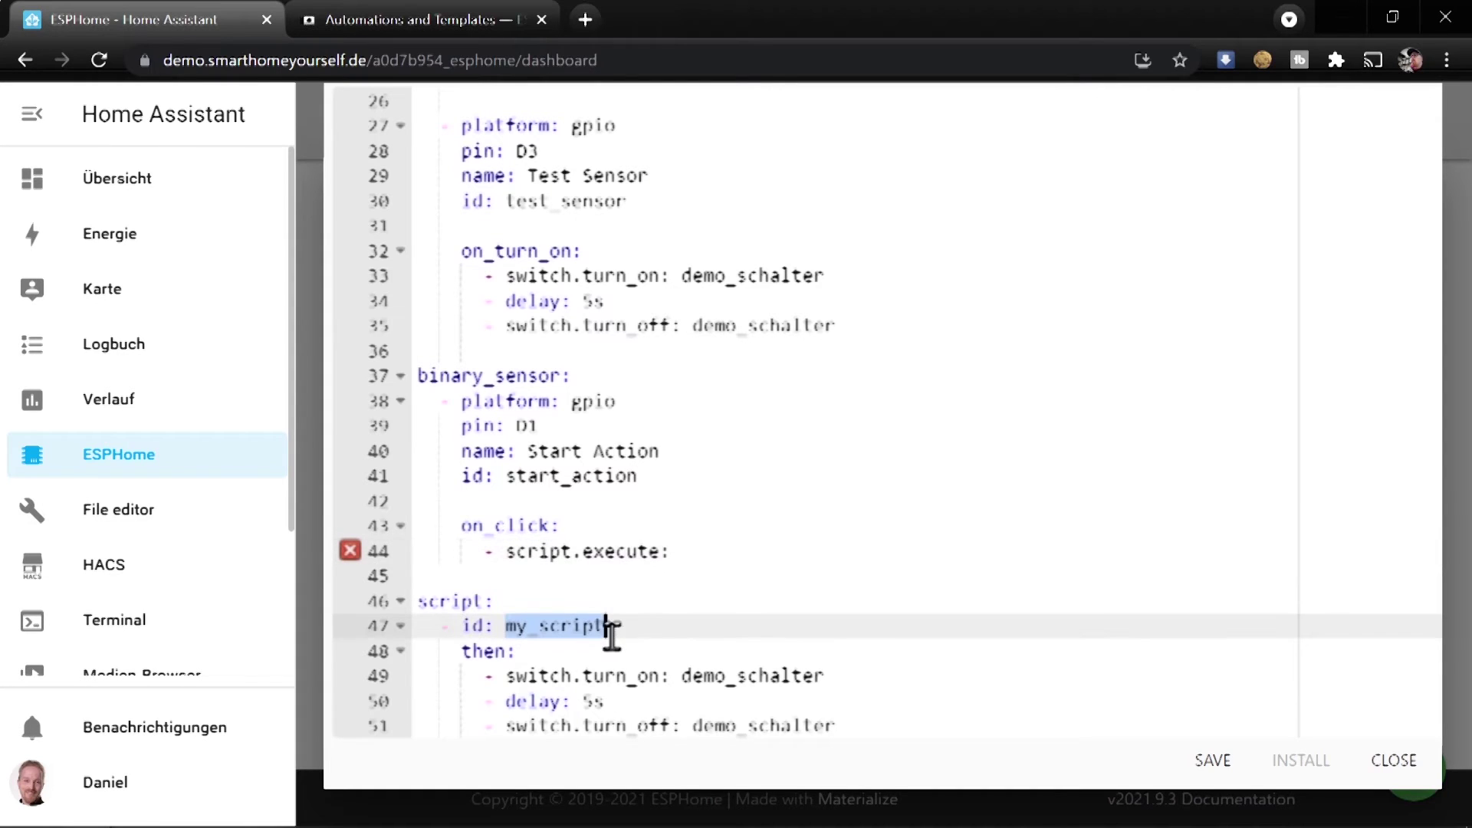
{"action": "left_click", "coordinate": [694, 552]}
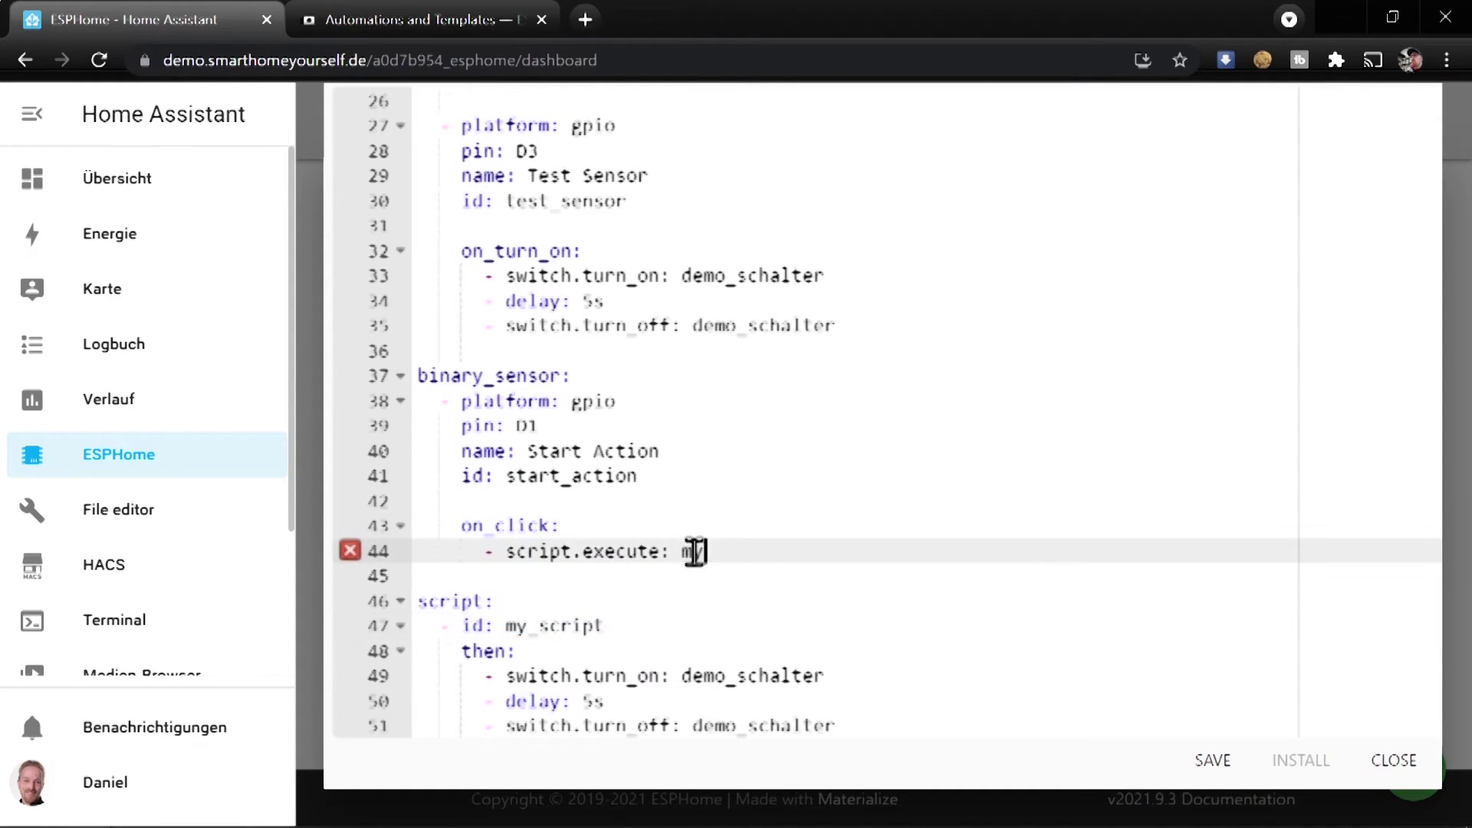
{"action": "type", "text": "my_script"}
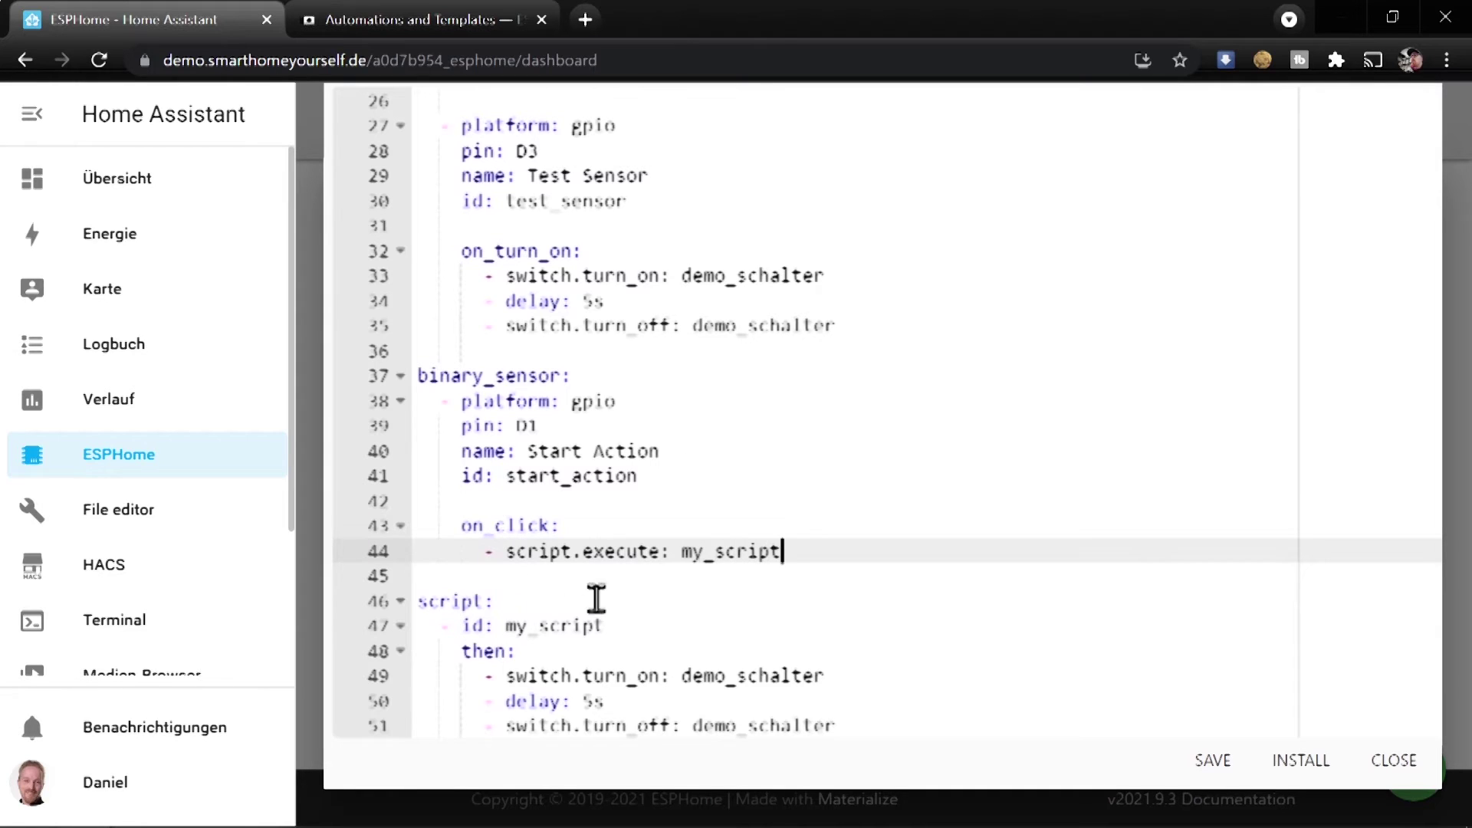
Put the script.execute: my_script line in place of Test Sensor's on_turn_on actions
{"action": "triple_click", "coordinate": [835, 552]}
{"action": "key", "text": "ctrl+c"}
{"action": "left_click_drag", "start_coordinate": [908, 329], "coordinate": [325, 291]}
{"action": "key", "text": "ctrl+v"}
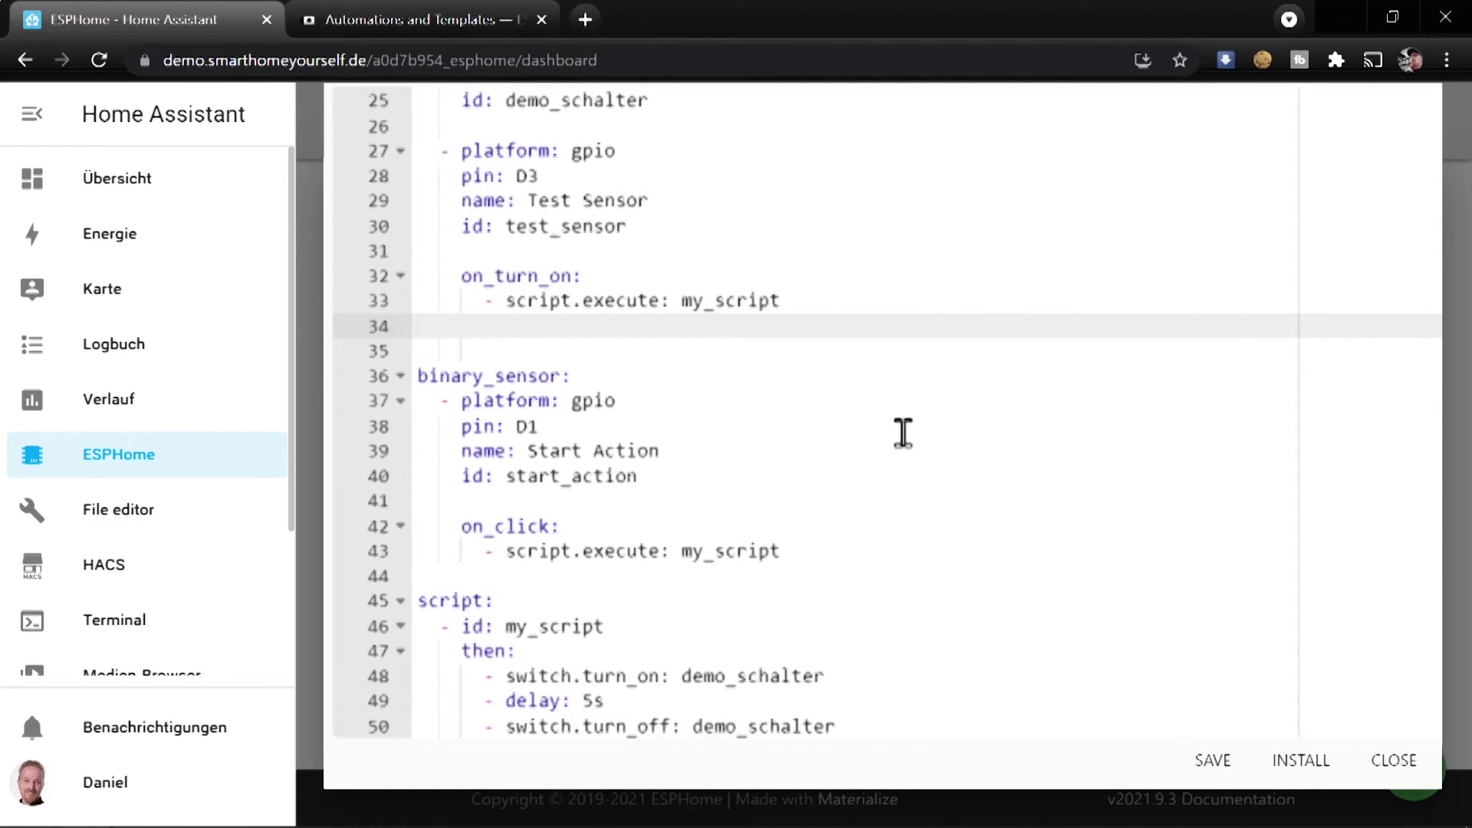
Review the my_script actions and both script.execute calls, then save script-test.yaml
{"action": "left_click_drag", "start_coordinate": [929, 724], "coordinate": [355, 668]}
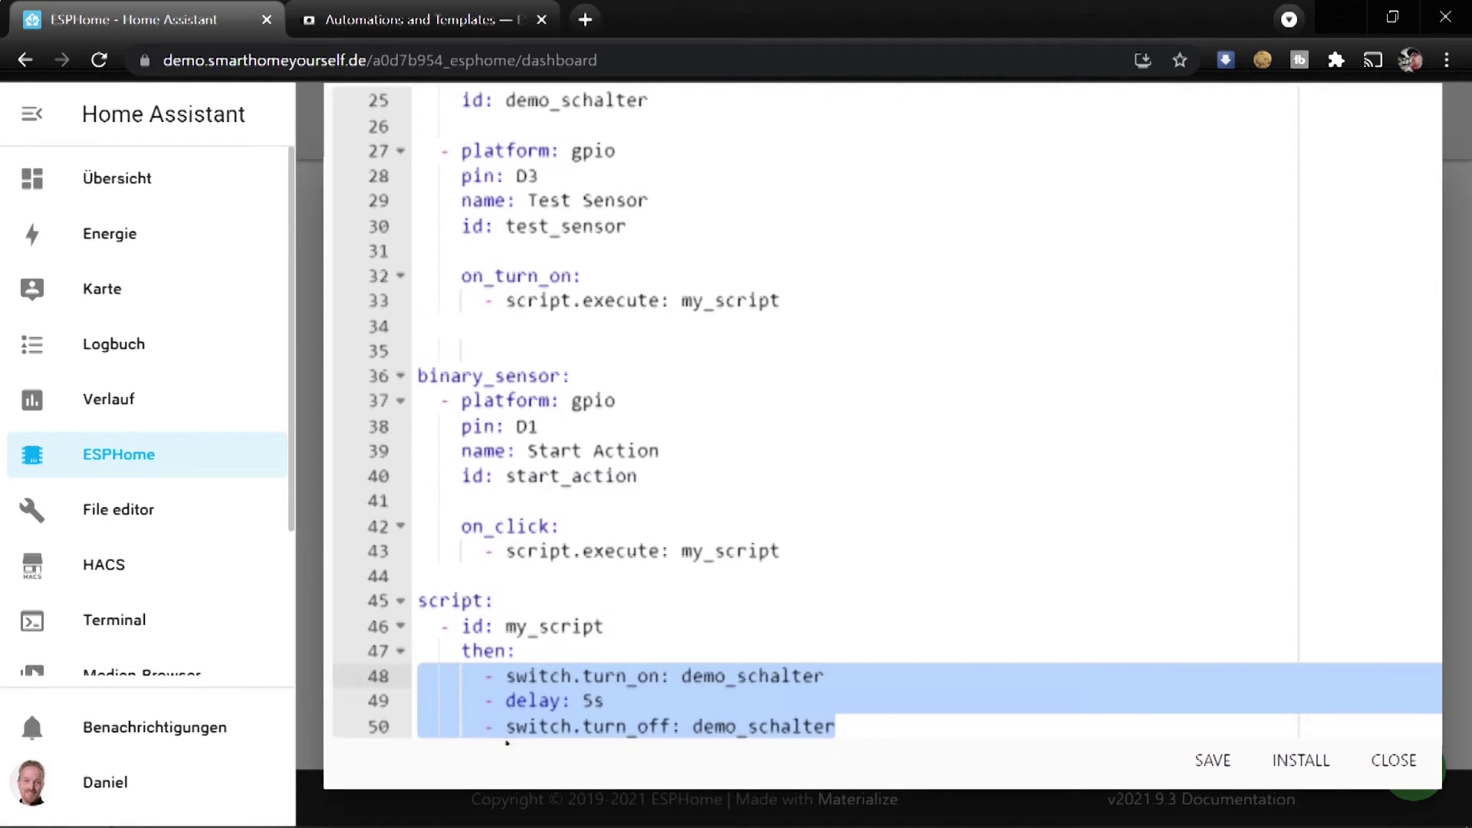
{"action": "left_click_drag", "start_coordinate": [808, 552], "coordinate": [345, 552]}
{"action": "left_click_drag", "start_coordinate": [834, 295], "coordinate": [397, 312]}
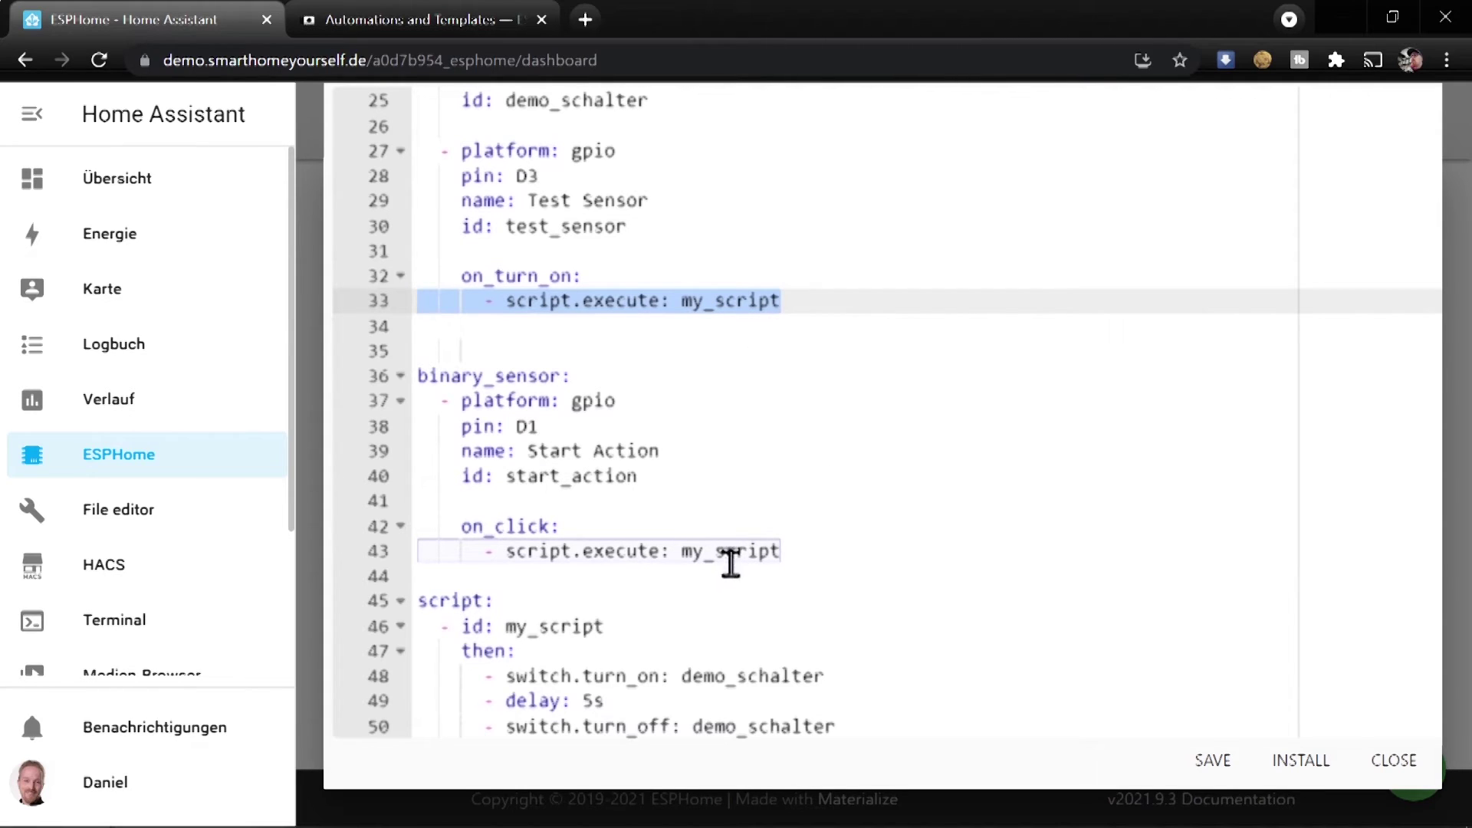
{"action": "left_click", "coordinate": [858, 725]}
{"action": "left_click_drag", "start_coordinate": [858, 724], "coordinate": [368, 680]}
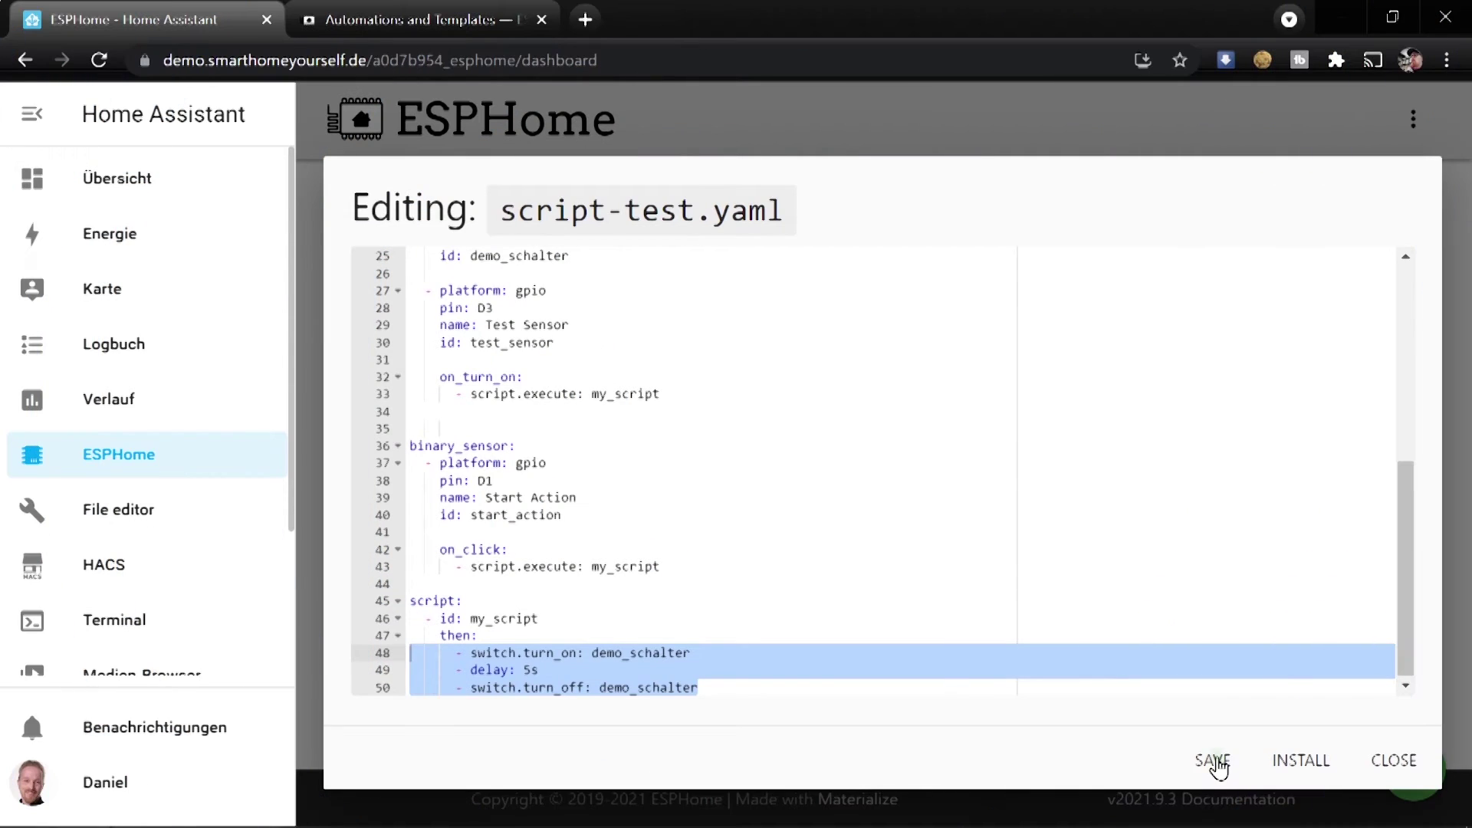
{"action": "left_click", "coordinate": [1219, 764]}
Flash script-test onto the board over USB through port COM5
{"action": "left_click", "coordinate": [1307, 761]}
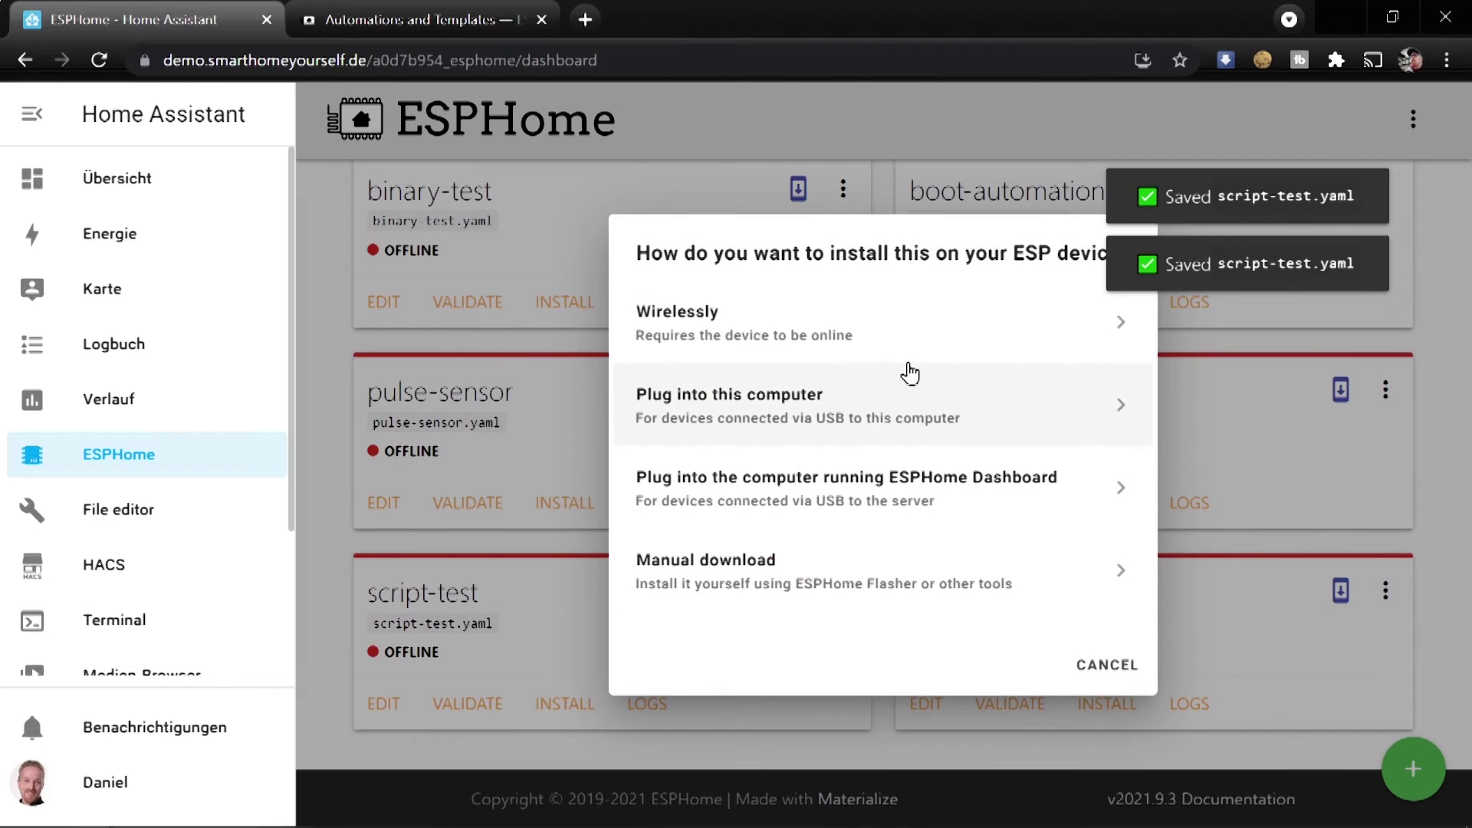
{"action": "left_click", "coordinate": [769, 398]}
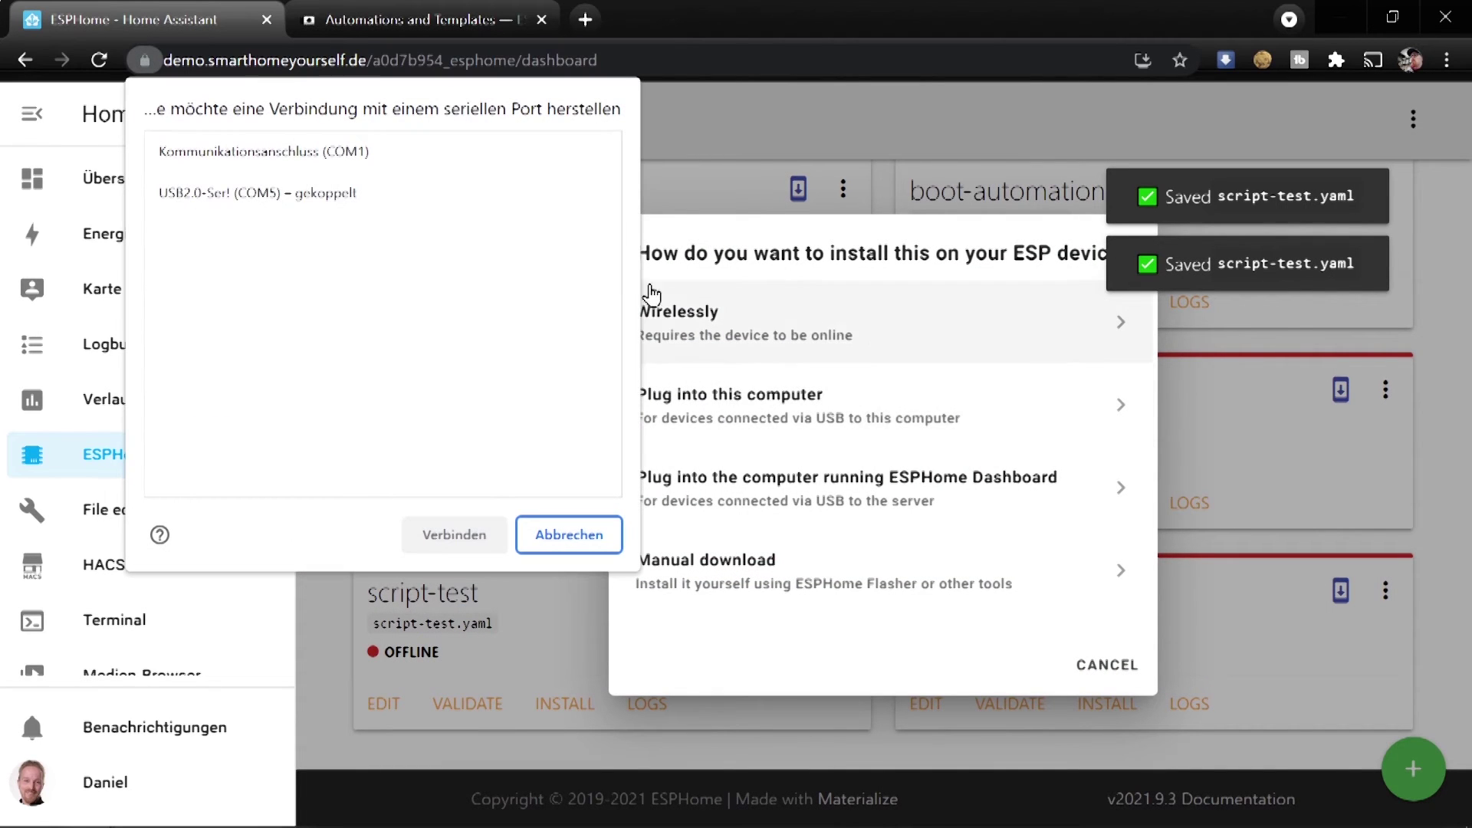
{"action": "left_click", "coordinate": [325, 209]}
{"action": "left_click", "coordinate": [446, 539]}
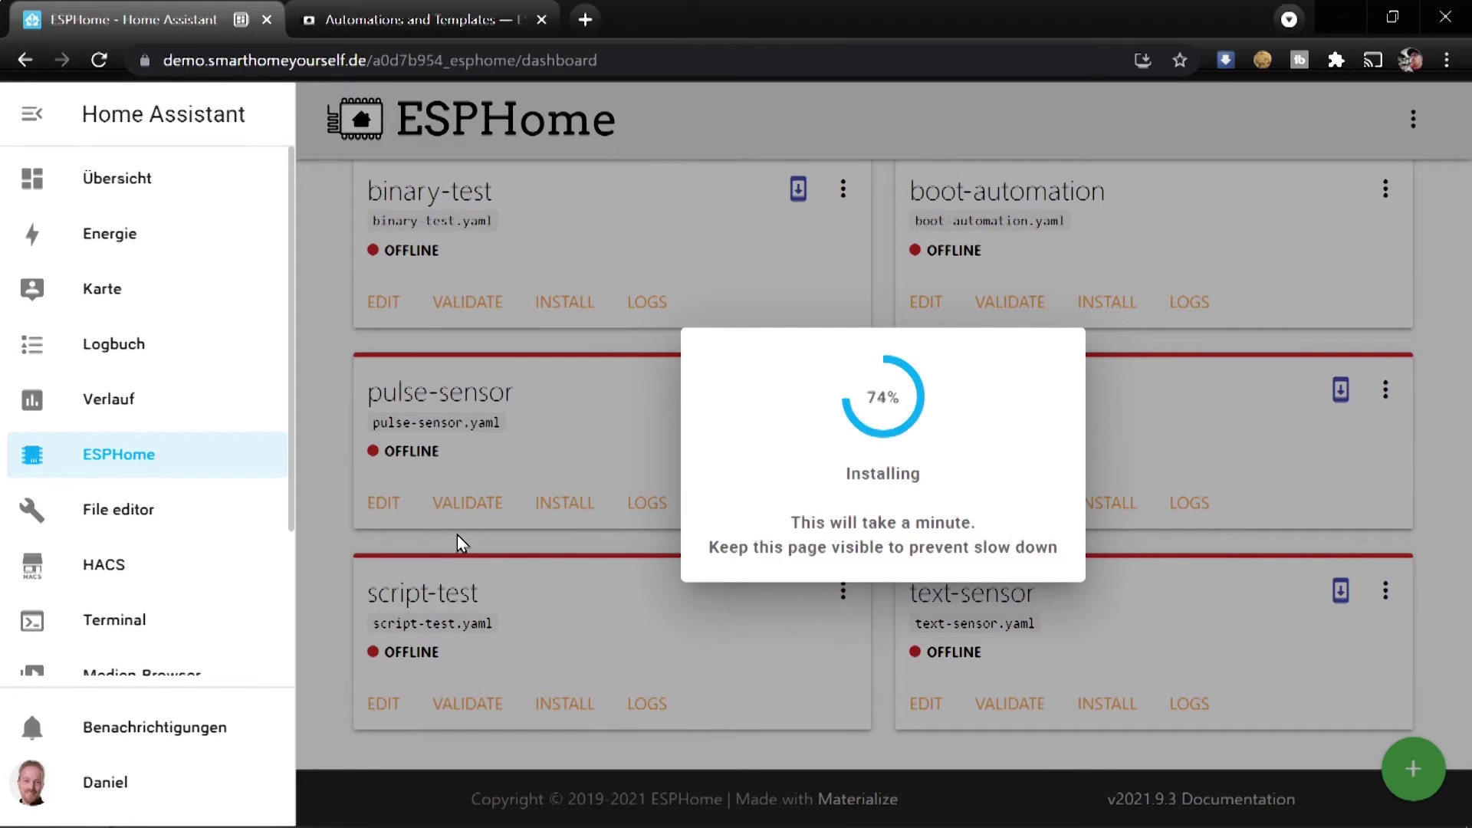
{"action": "left_click", "coordinate": [457, 535]}
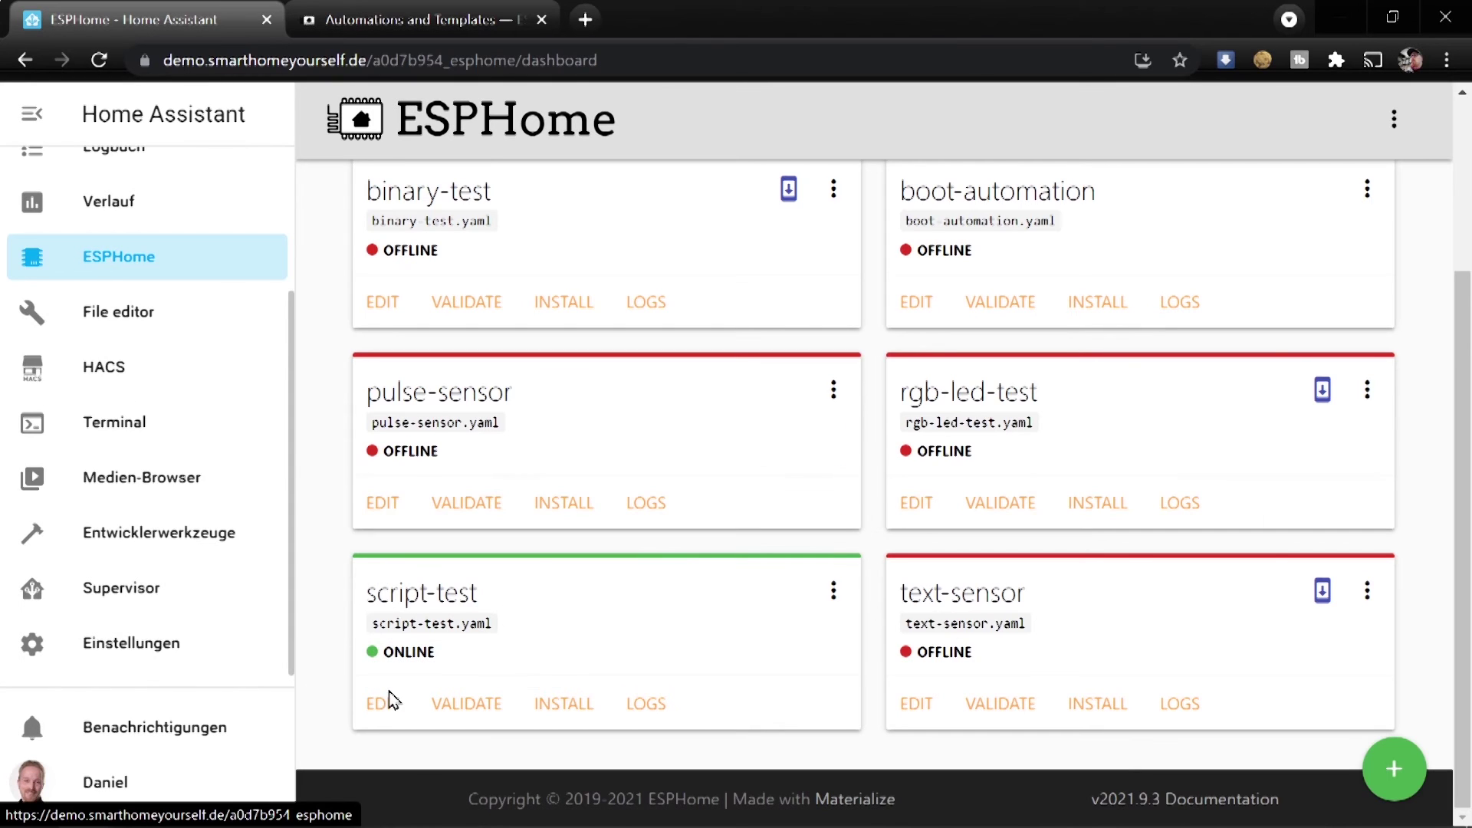
Read script-test's wireless logs, note IP address 192.168.5.160, and stop the log
{"action": "mouse_move", "coordinate": [457, 640]}
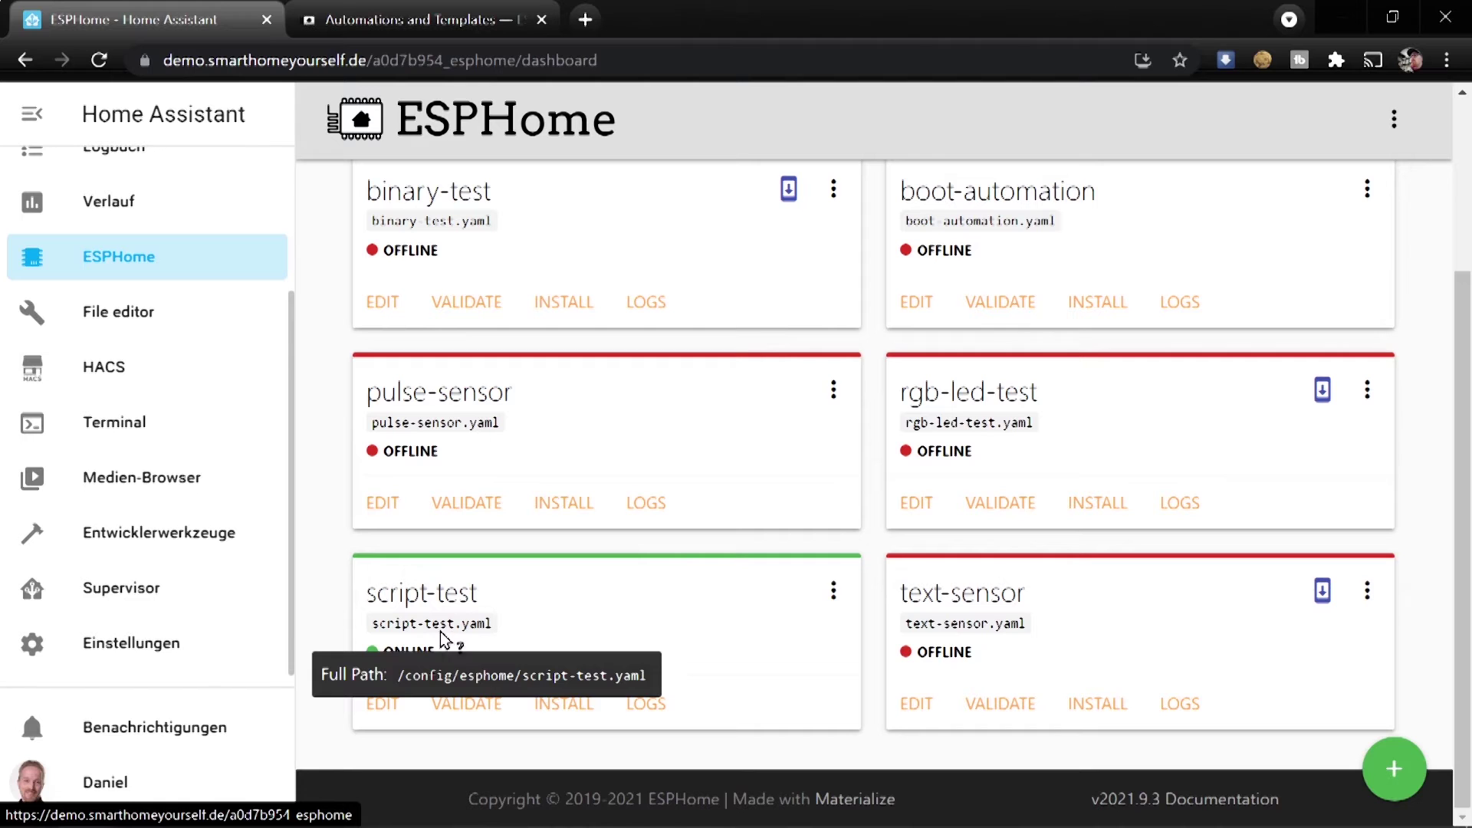
{"action": "left_click", "coordinate": [651, 703]}
{"action": "left_click", "coordinate": [923, 465]}
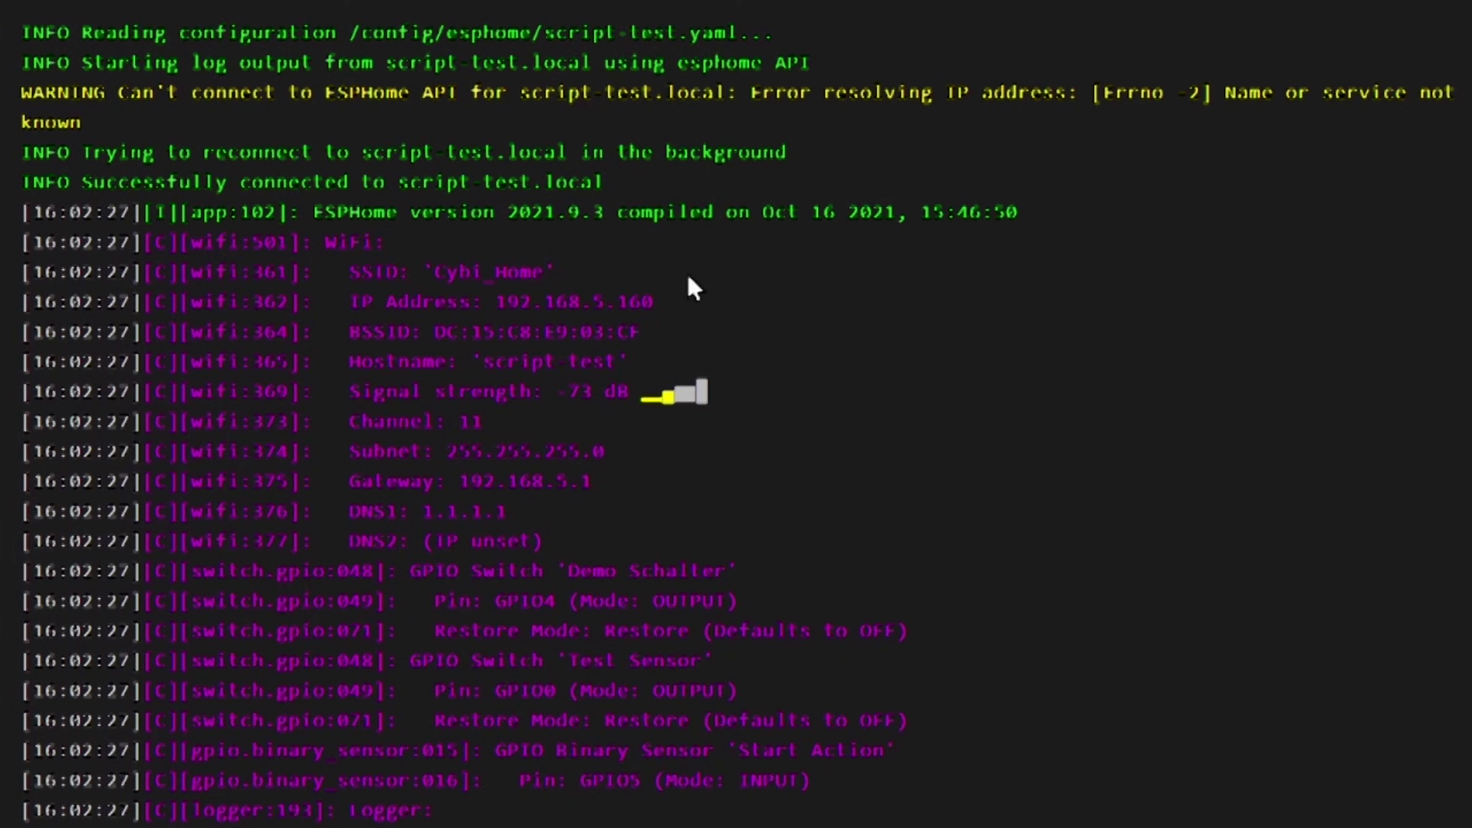
{"action": "left_click_drag", "start_coordinate": [351, 301], "coordinate": [544, 301]}
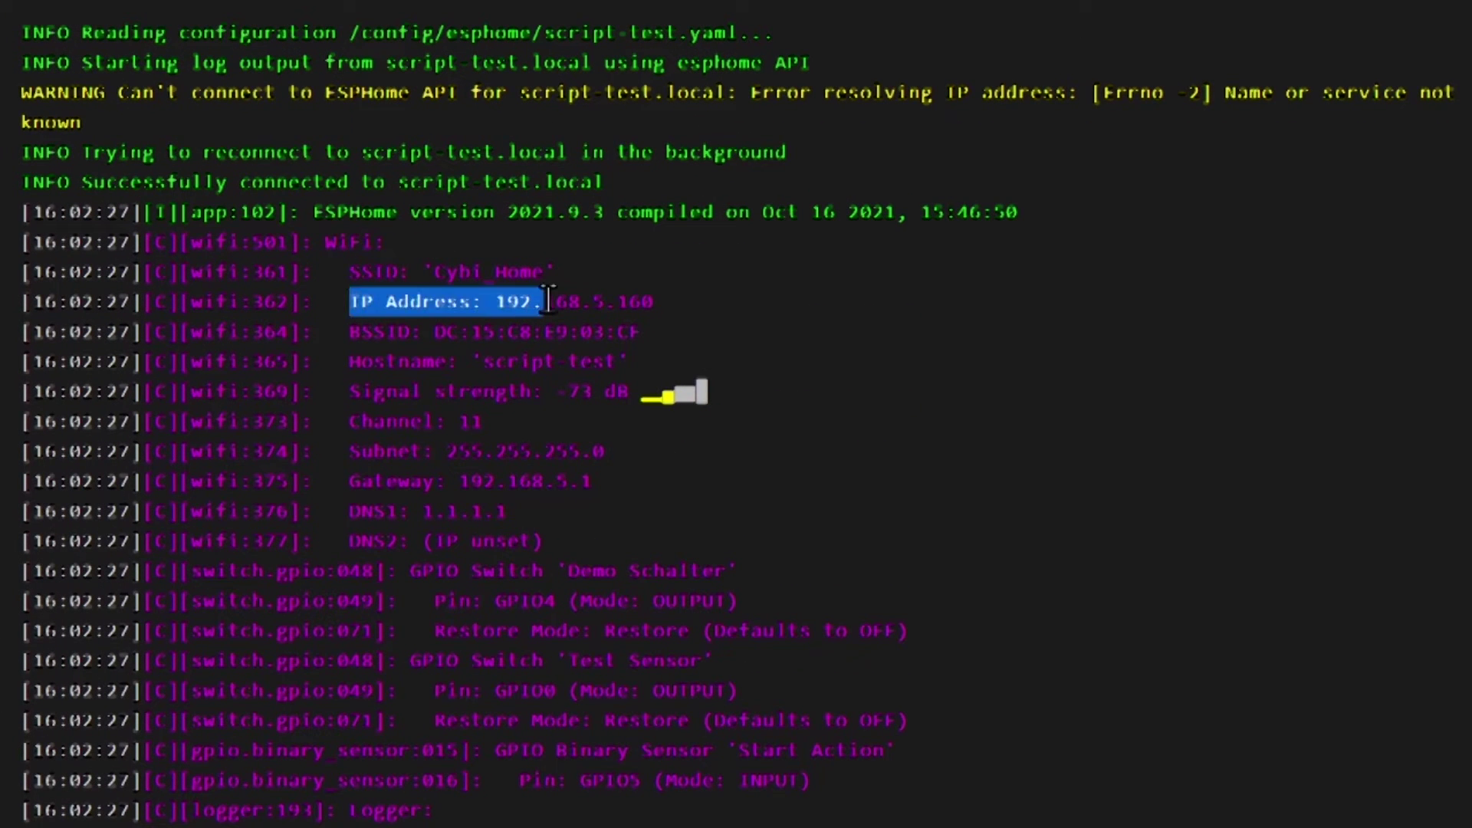
{"action": "left_click_drag", "start_coordinate": [667, 298], "coordinate": [493, 302]}
{"action": "key", "text": "ctrl+c"}
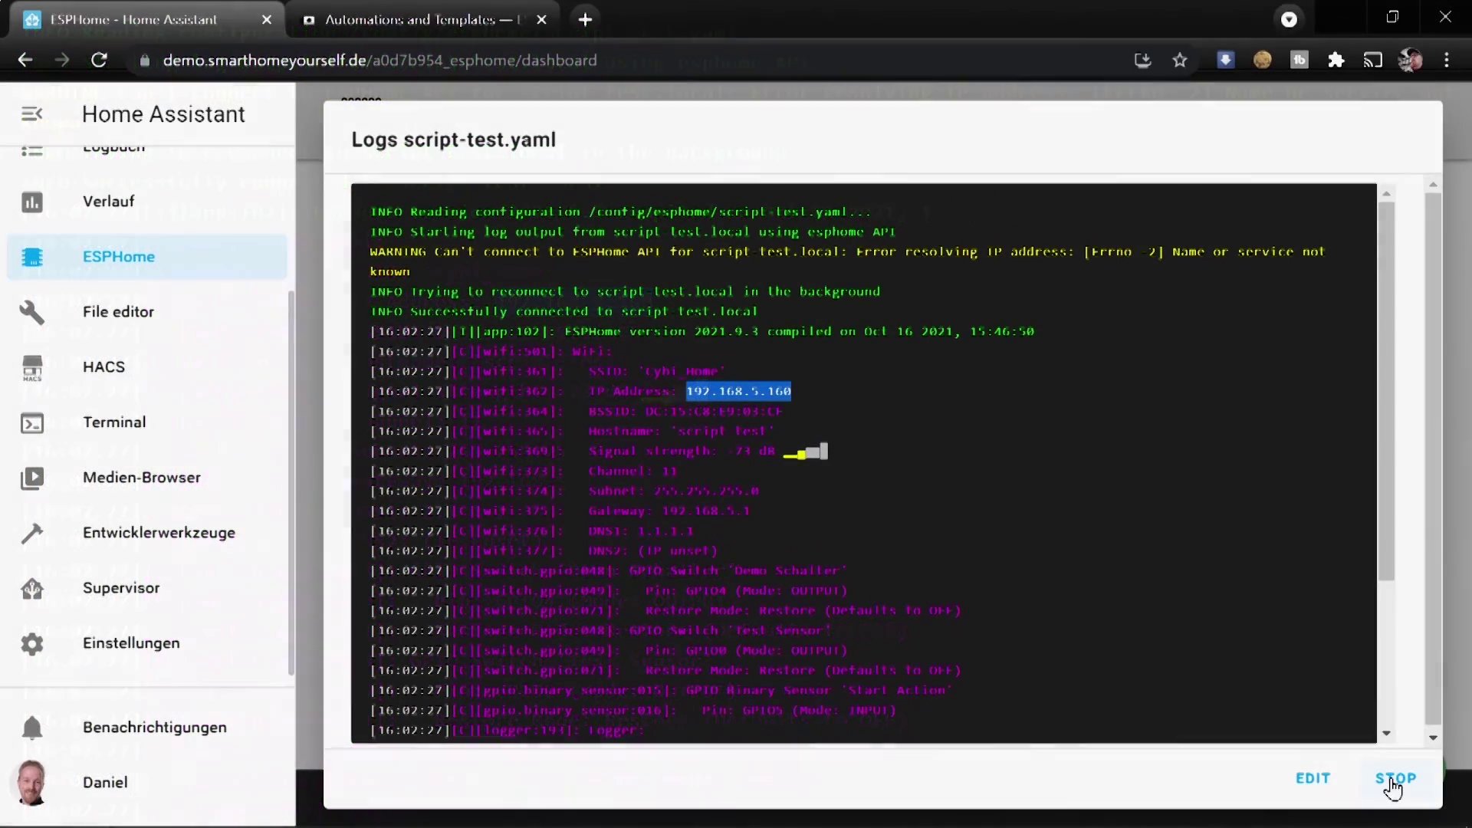
{"action": "left_click", "coordinate": [1393, 780]}
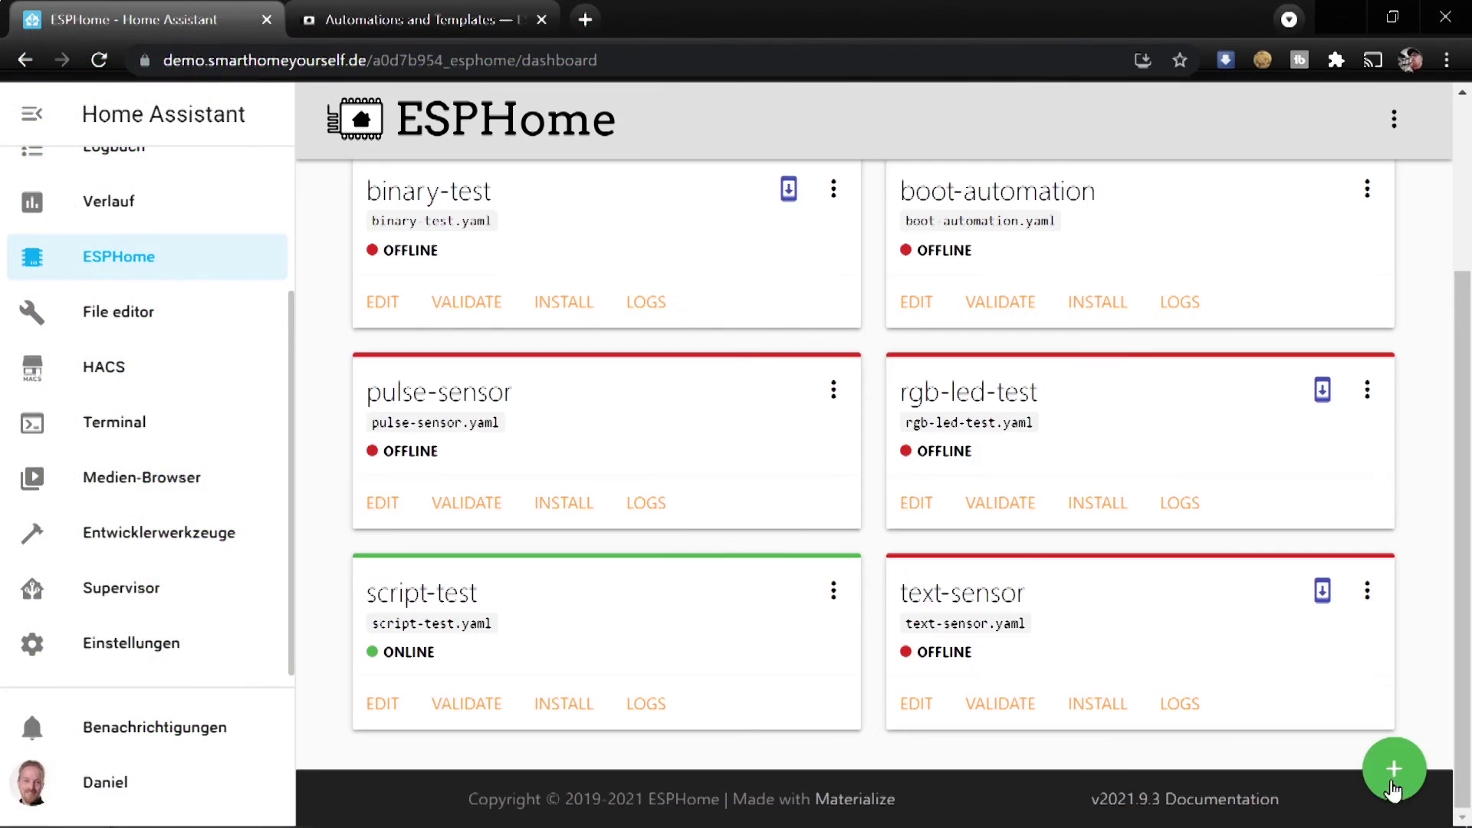
Add the script-test device through the ESPHome integration using host 192.168.5.160
{"action": "left_click", "coordinate": [131, 642]}
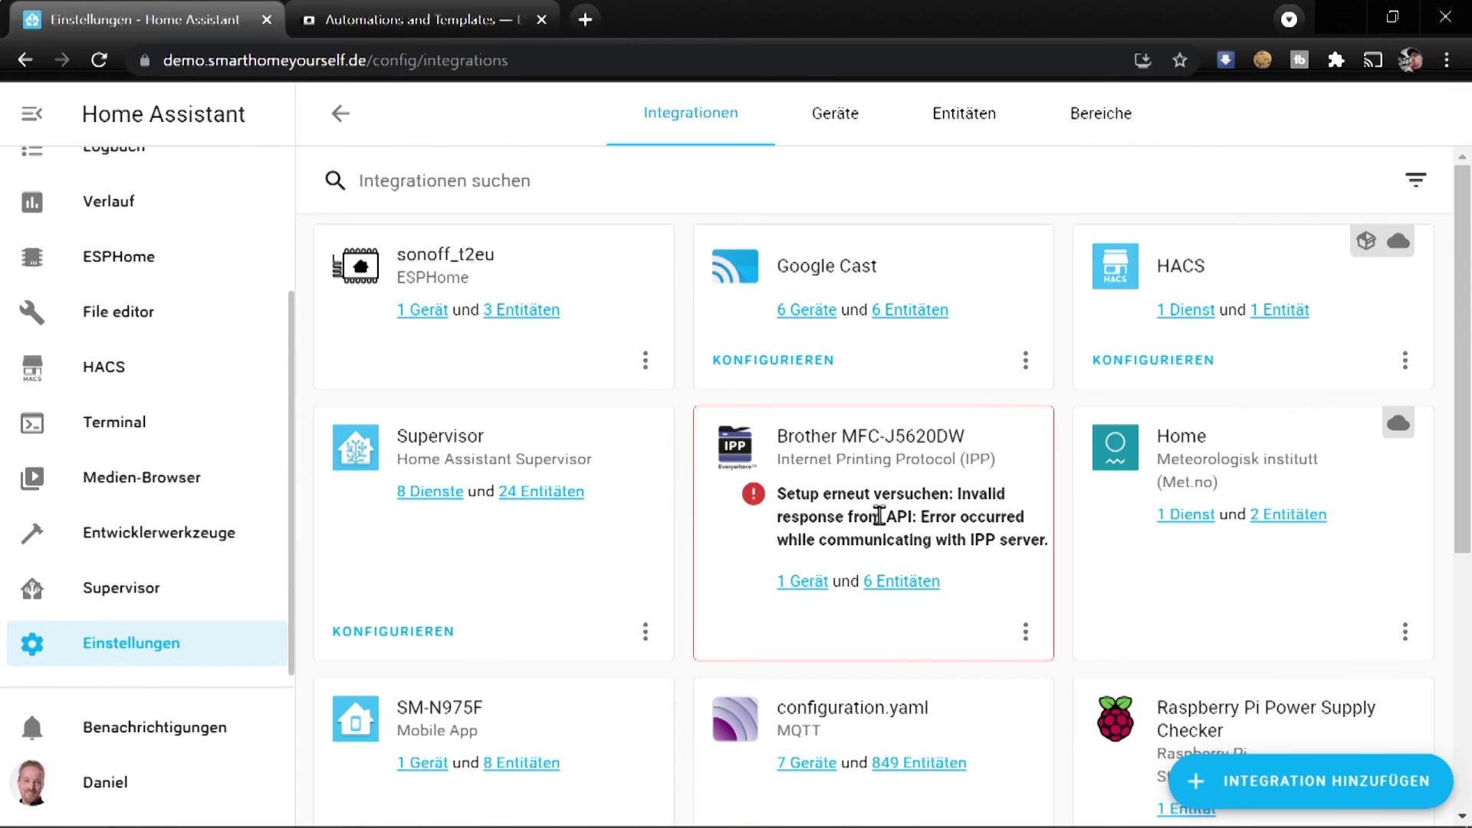
{"action": "left_click", "coordinate": [1326, 782]}
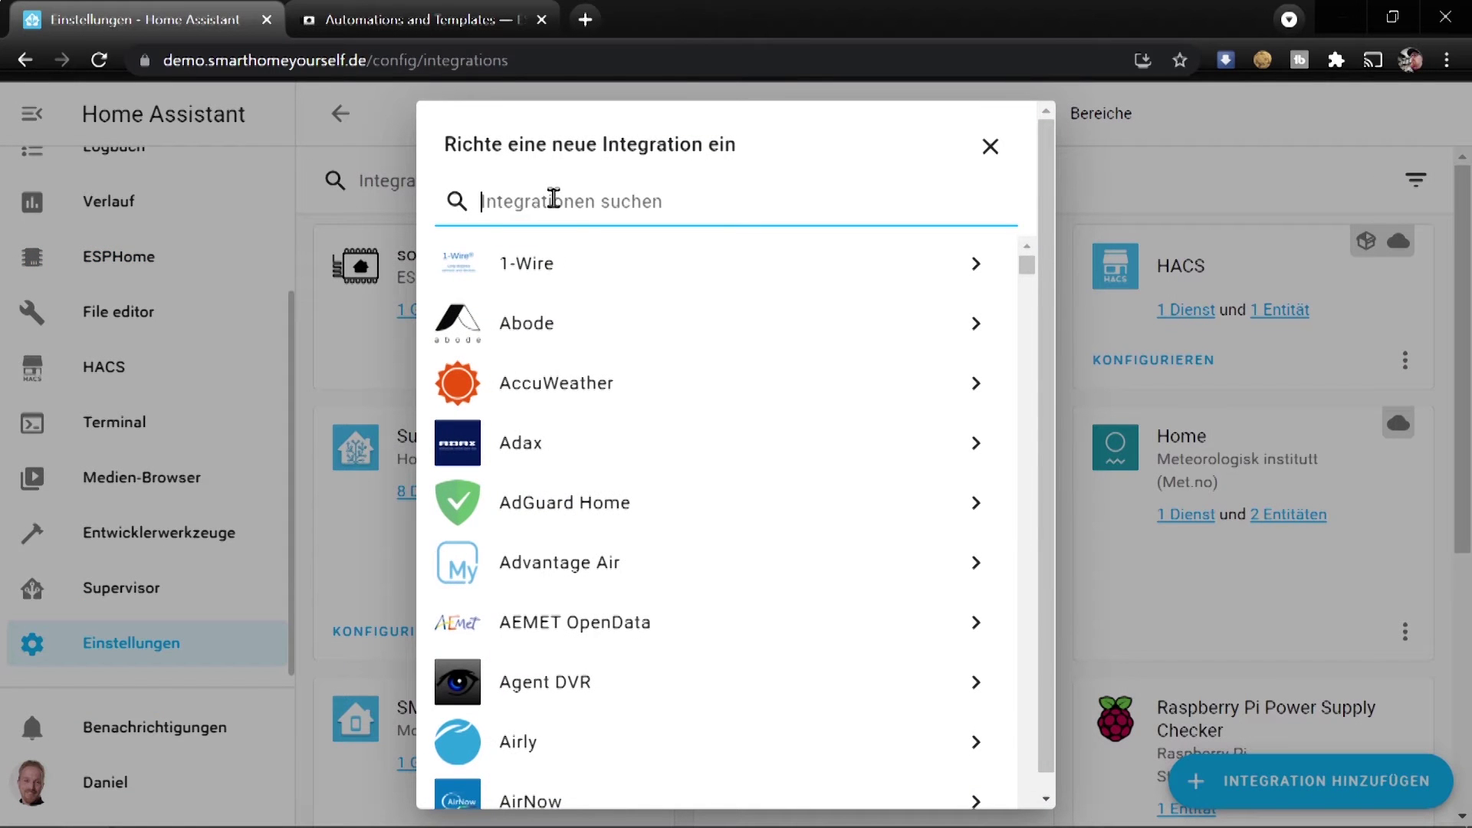
{"action": "type", "text": "esp"}
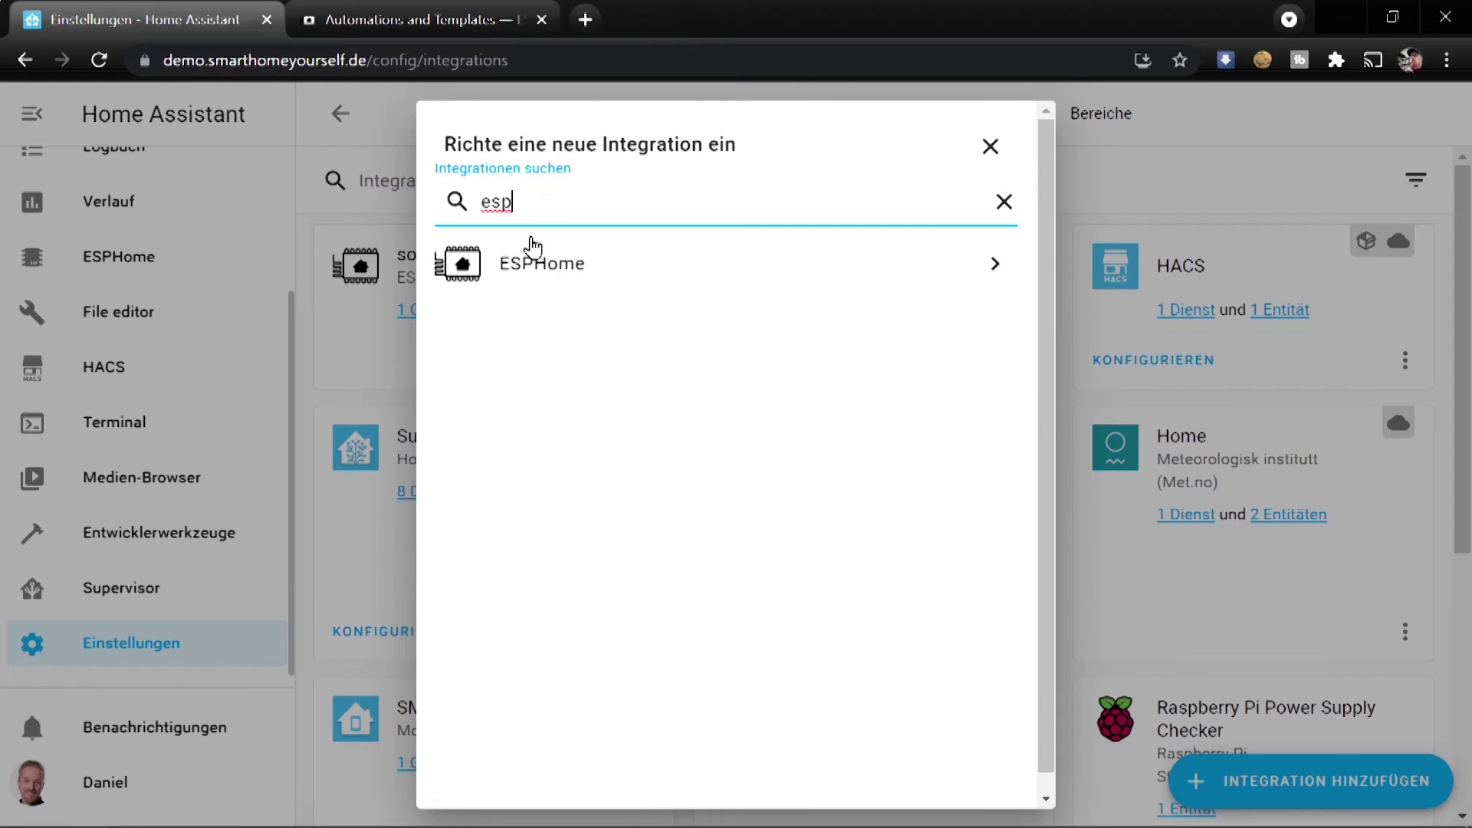
{"action": "left_click", "coordinate": [534, 253]}
{"action": "key", "text": "ctrl+v"}
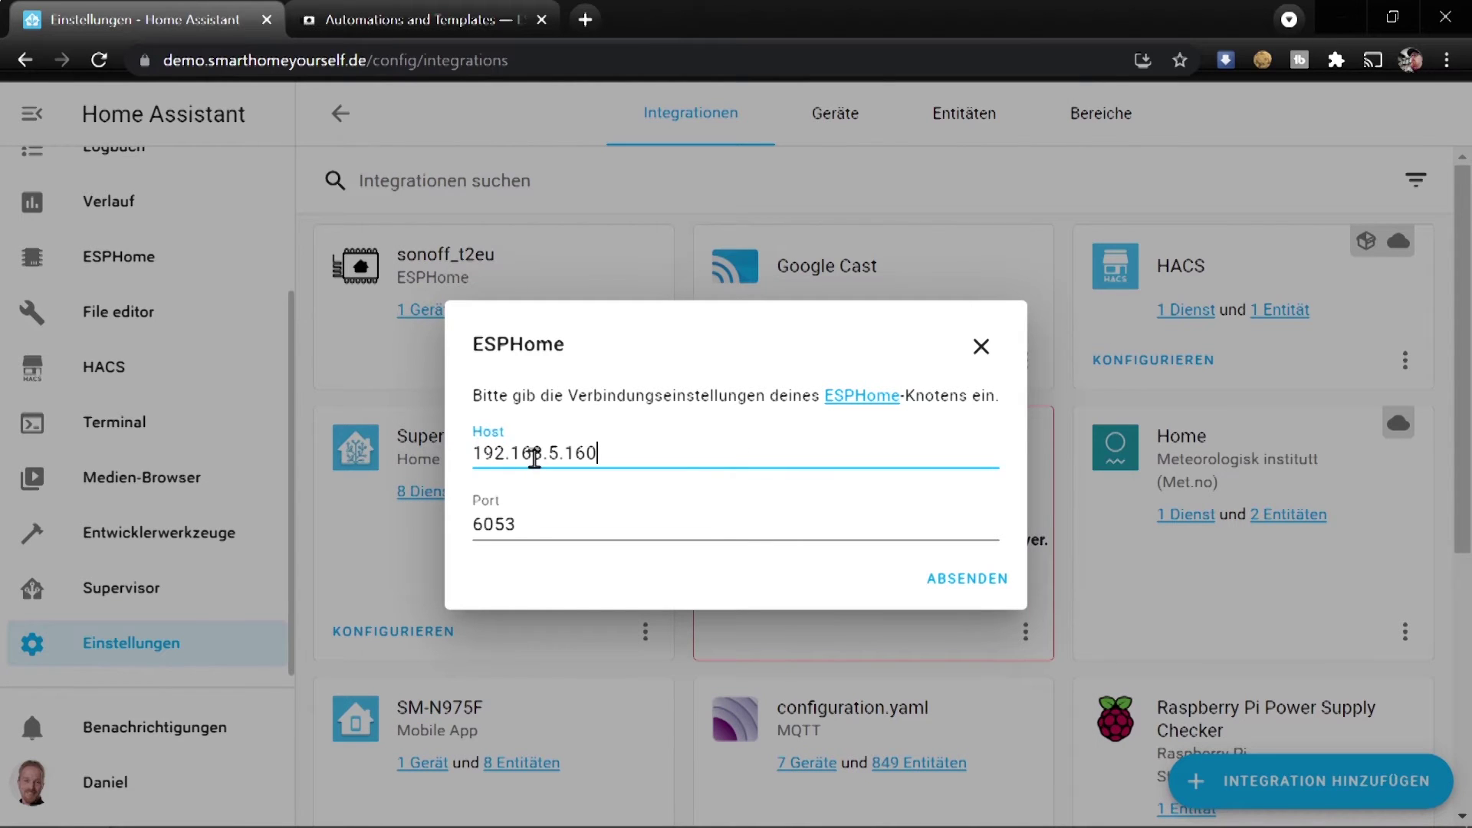
{"action": "left_click", "coordinate": [960, 592]}
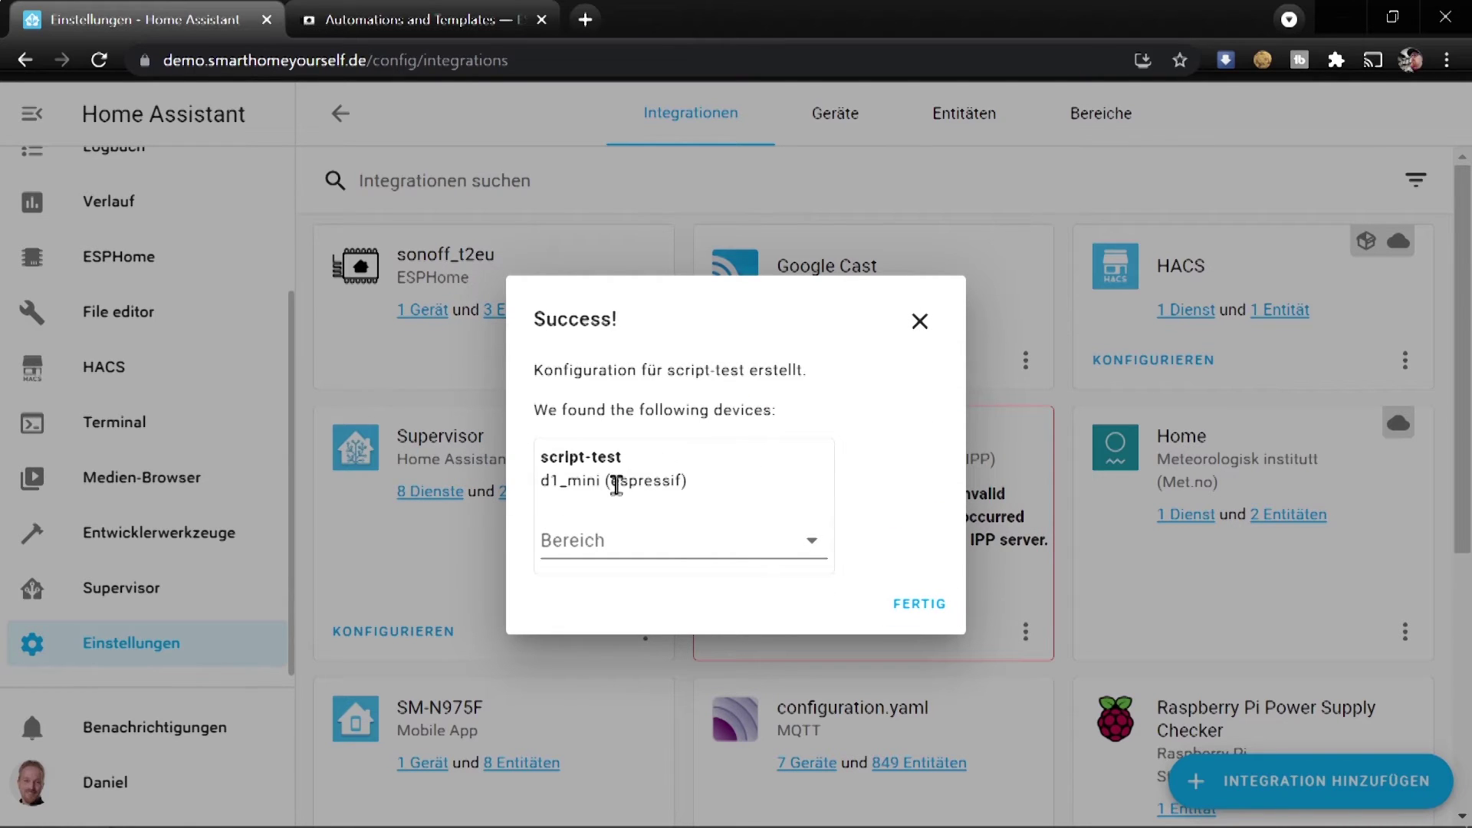
{"action": "left_click", "coordinate": [907, 605]}
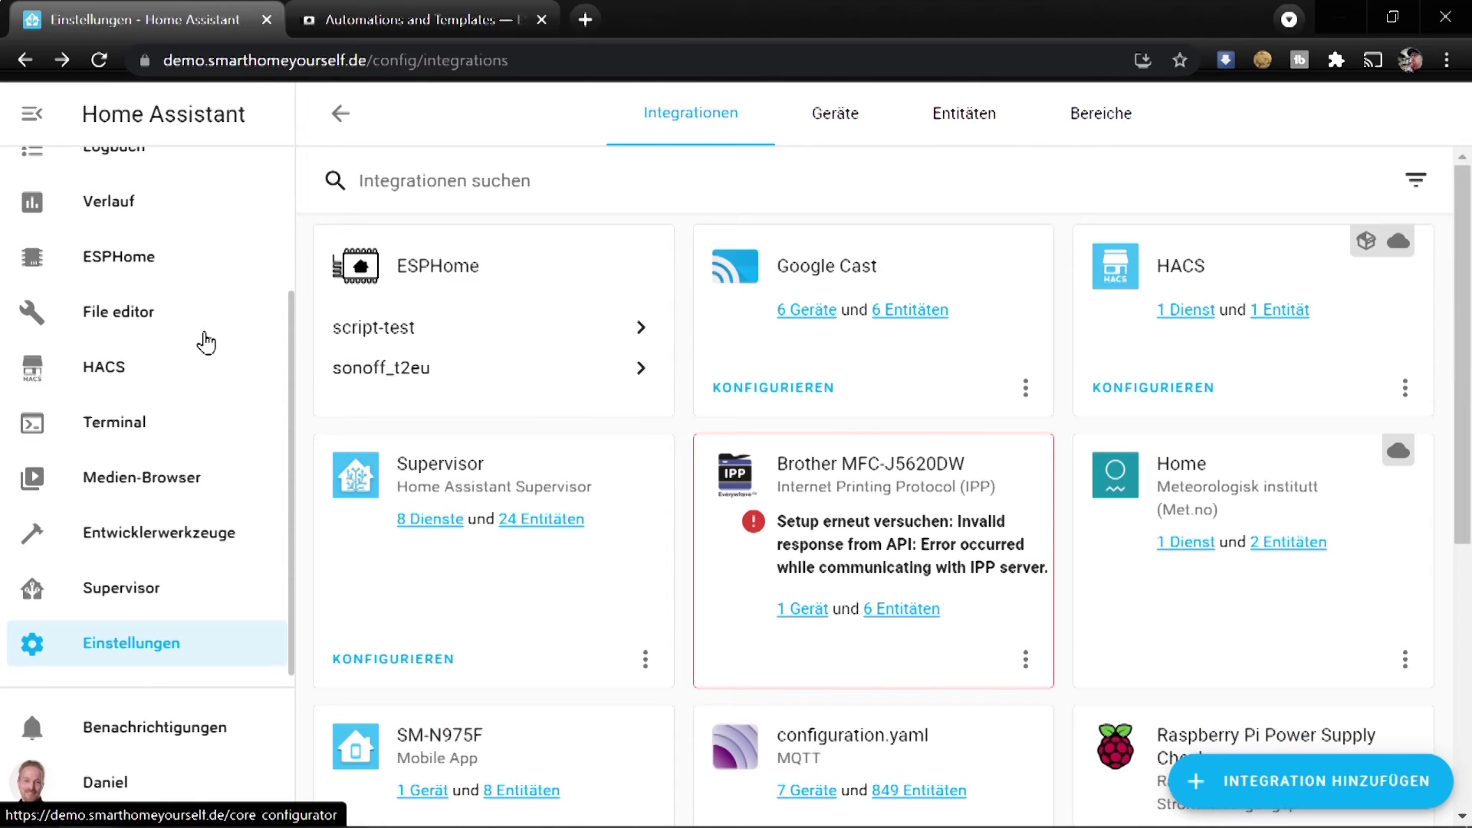
{"action": "scroll", "coordinate": [204, 341], "scroll_direction": "up", "scroll_amount": 2}
{"action": "scroll", "coordinate": [206, 343], "scroll_direction": "up", "scroll_amount": 1}
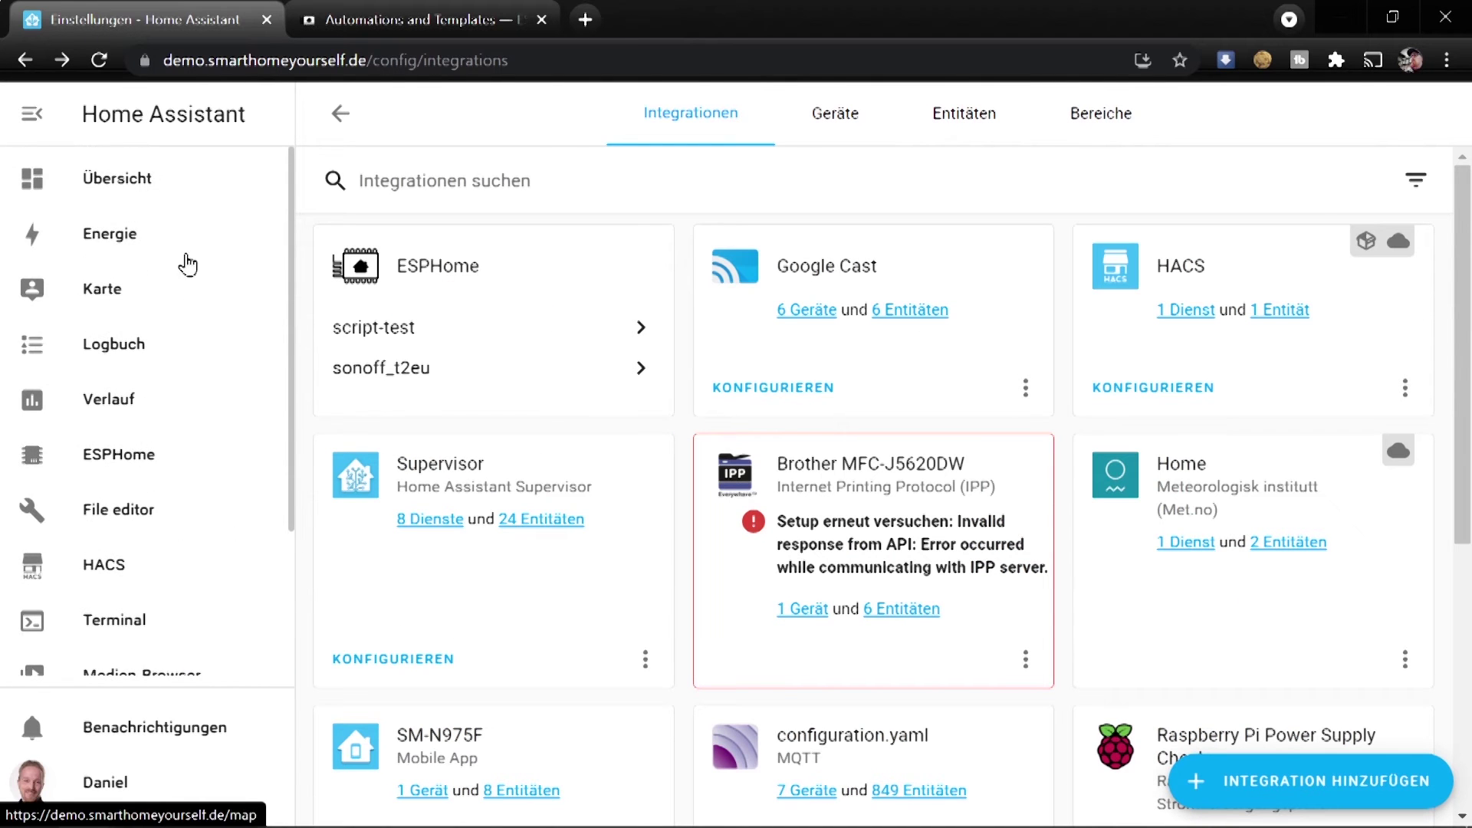
Add a new Elemente (entities) card to the TEST dashboard view
{"action": "left_click", "coordinate": [150, 186]}
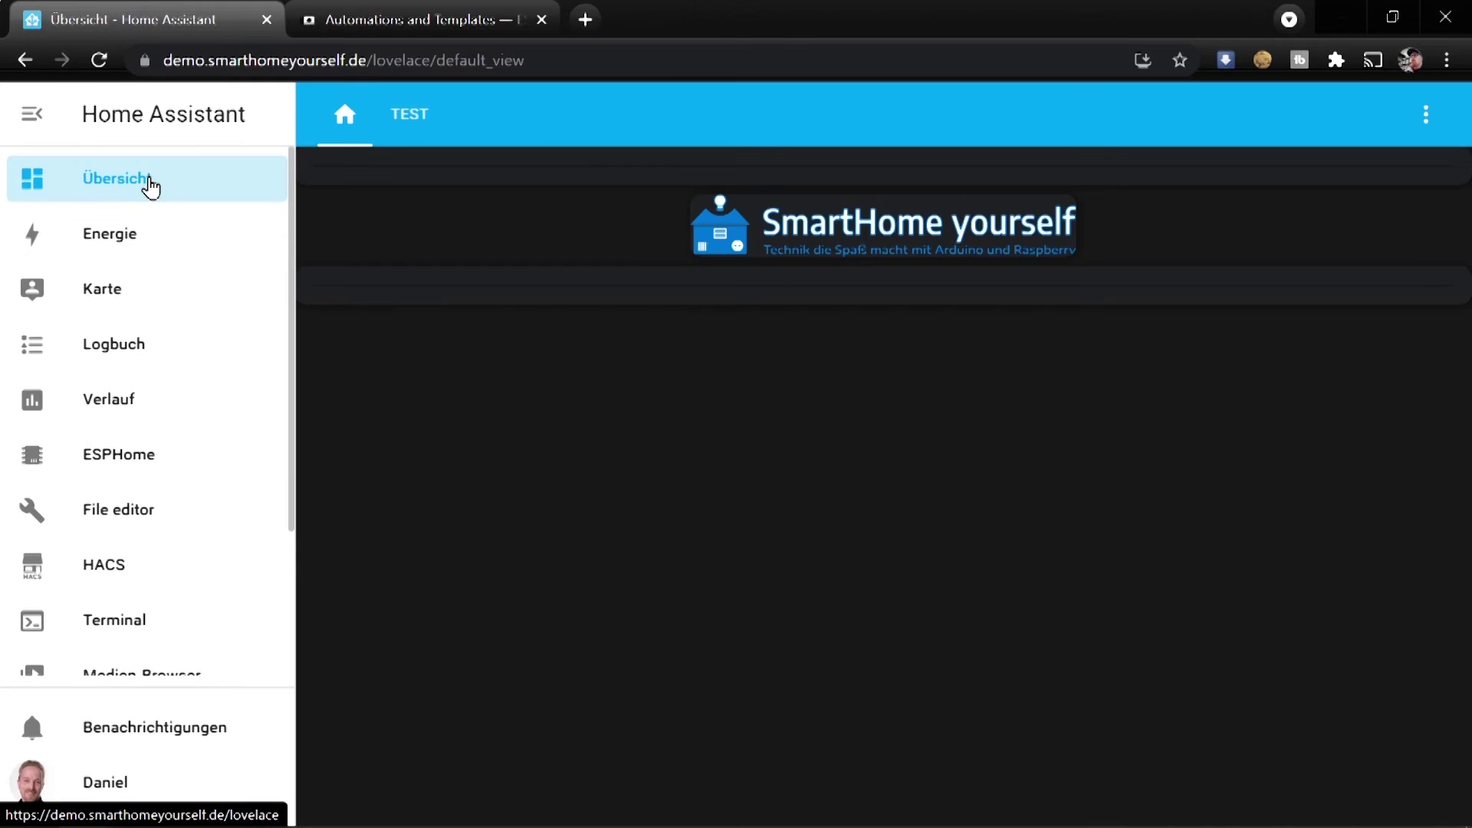
{"action": "left_click", "coordinate": [407, 119]}
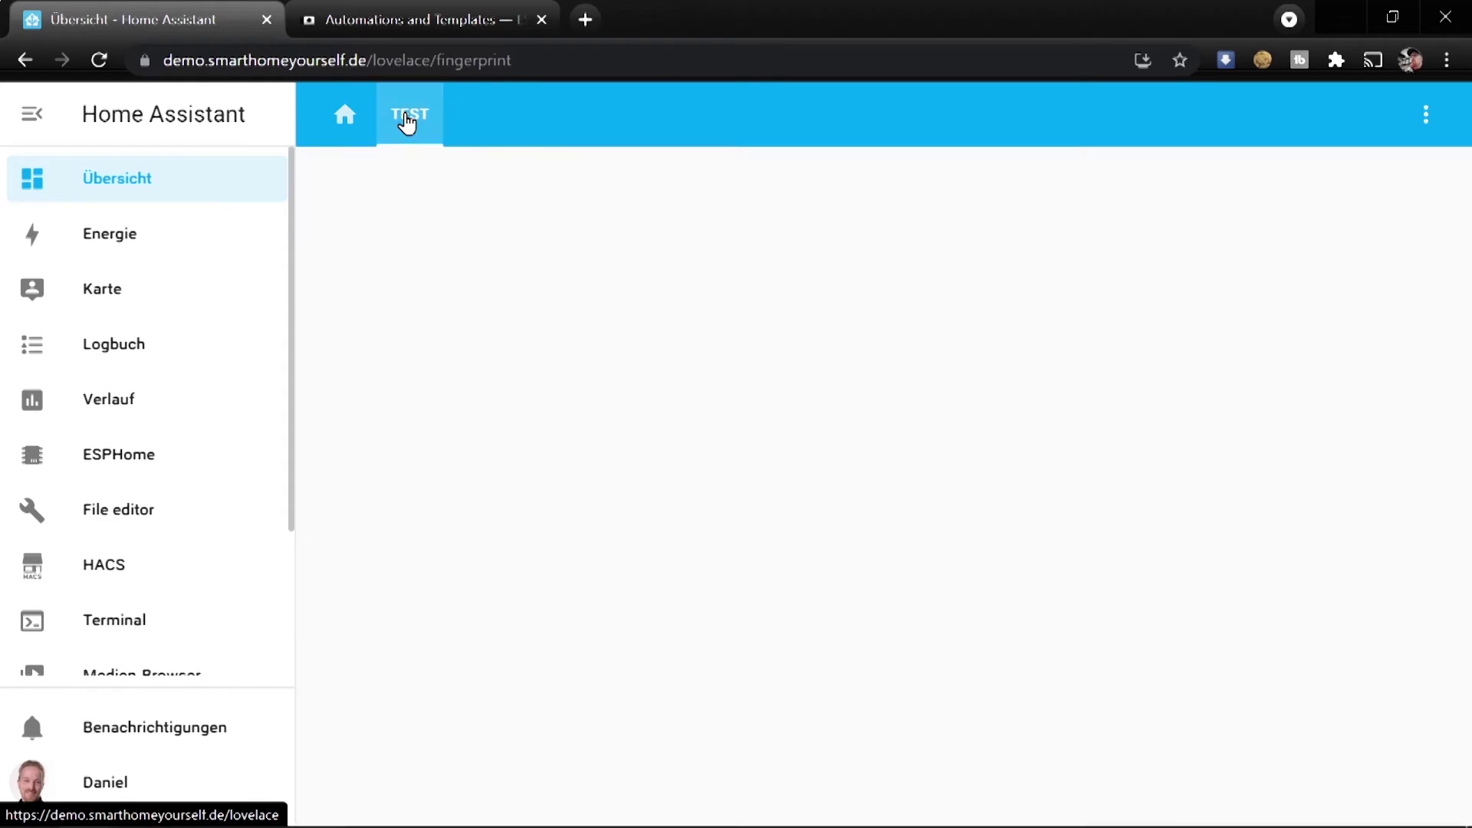
{"action": "left_click", "coordinate": [1425, 115]}
{"action": "left_click", "coordinate": [1250, 184]}
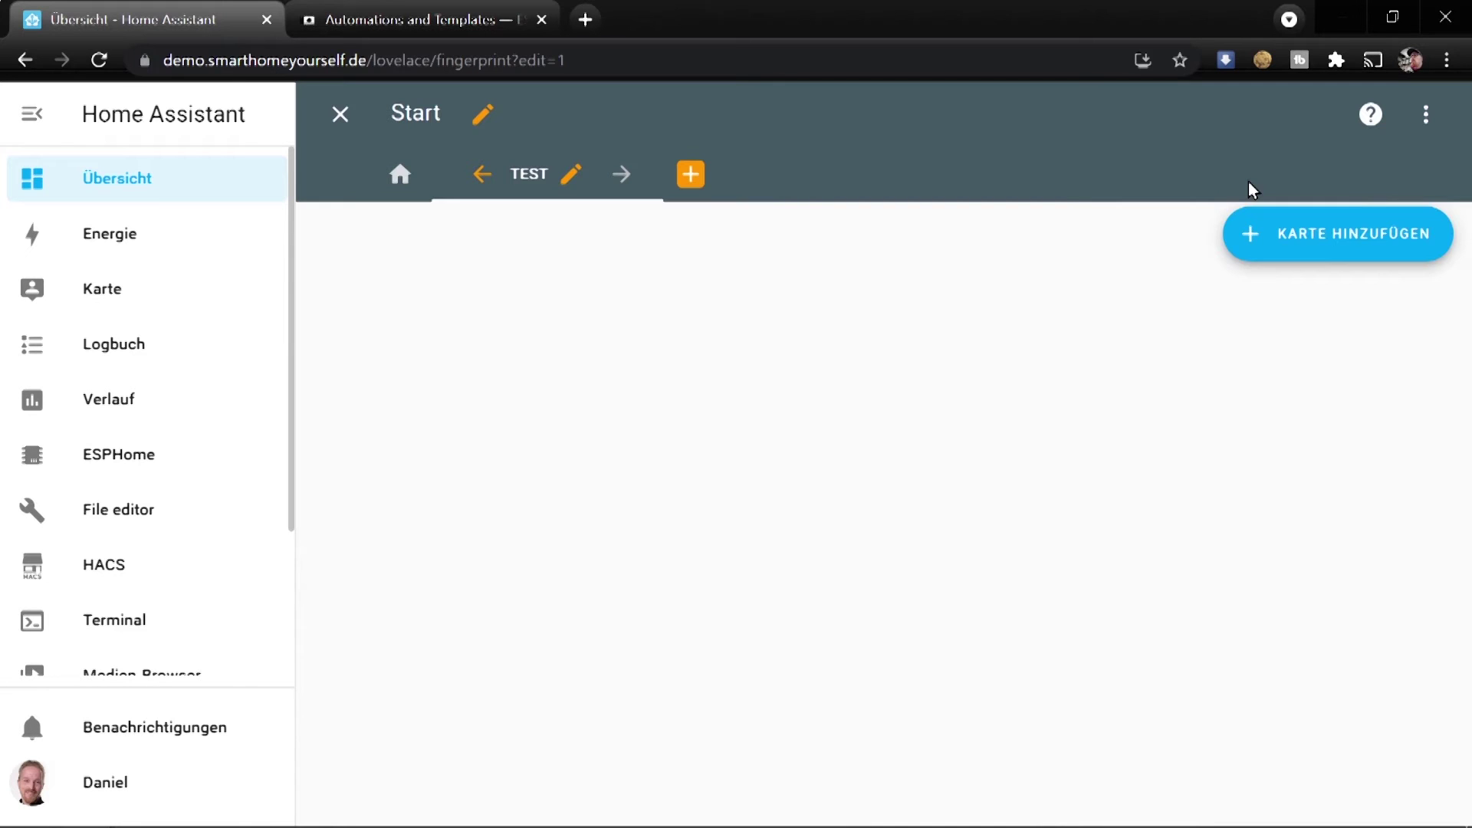
{"action": "left_click", "coordinate": [1307, 246]}
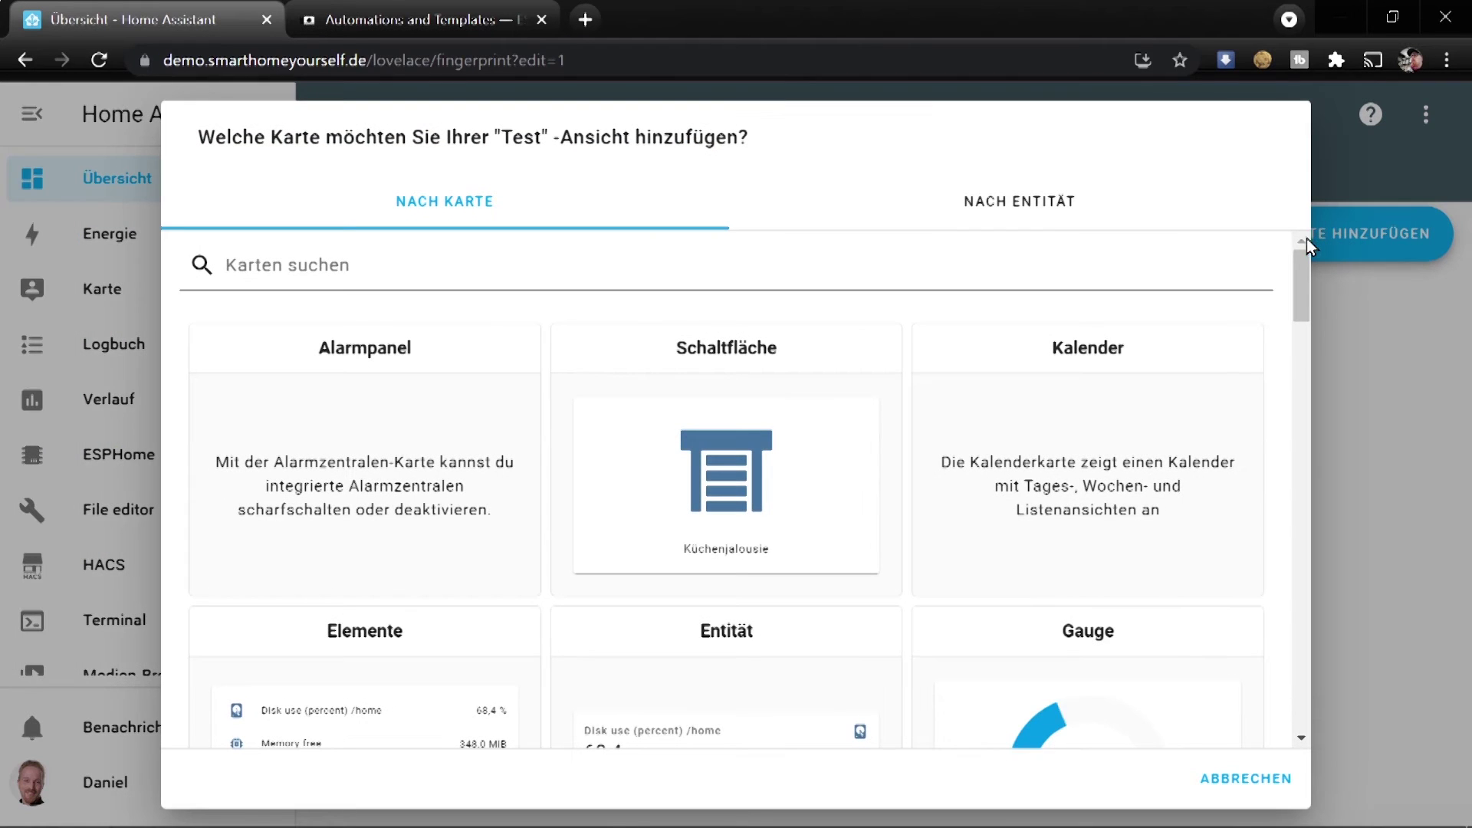
{"action": "scroll", "coordinate": [460, 499], "scroll_direction": "down", "scroll_amount": 2}
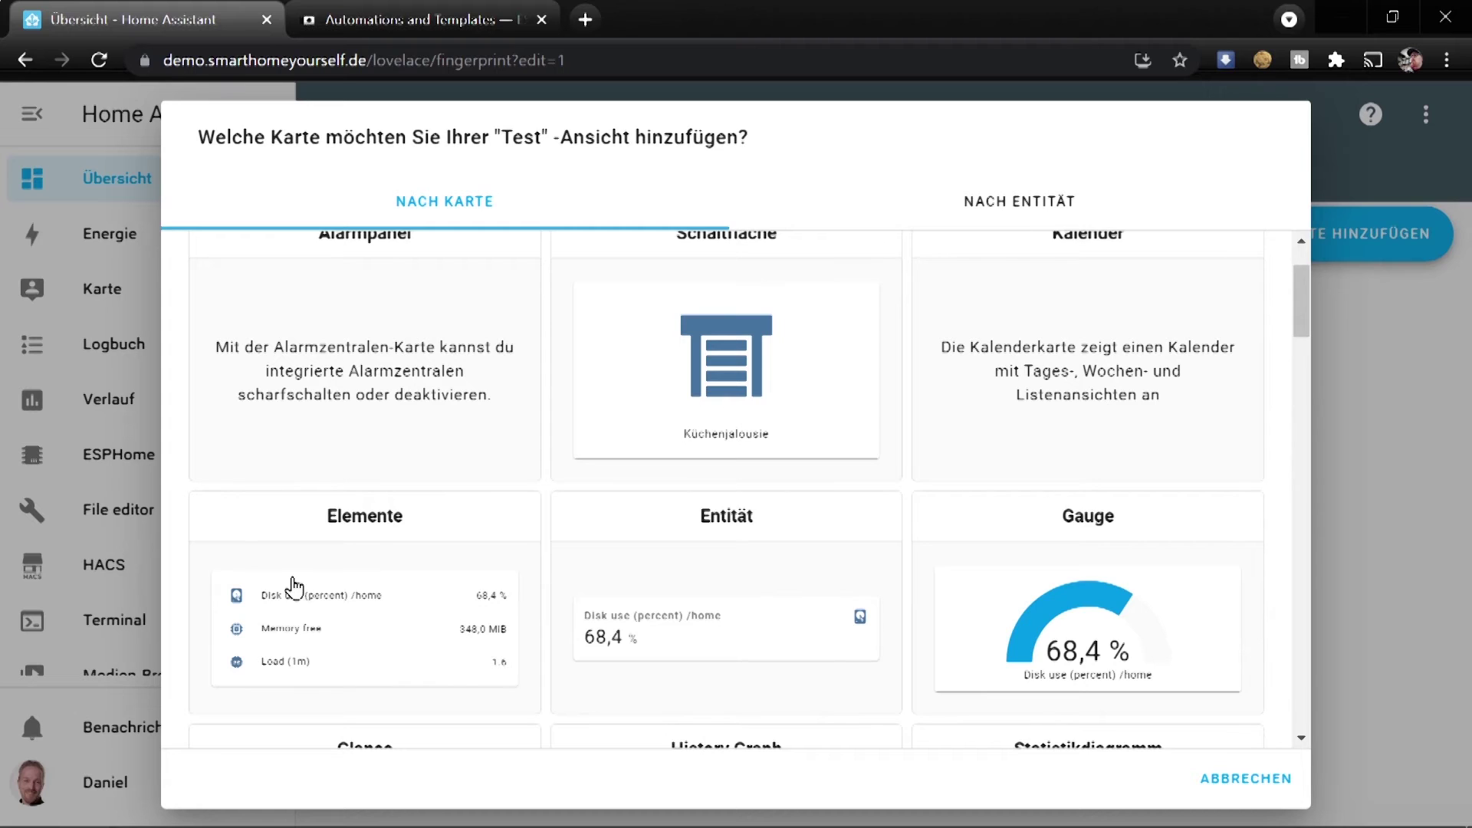
{"action": "left_click", "coordinate": [293, 586]}
Set the card's entities to Demo Schalter, Test Sensor and Start Action, and save it
{"action": "scroll", "coordinate": [509, 614], "scroll_direction": "down", "scroll_amount": 3}
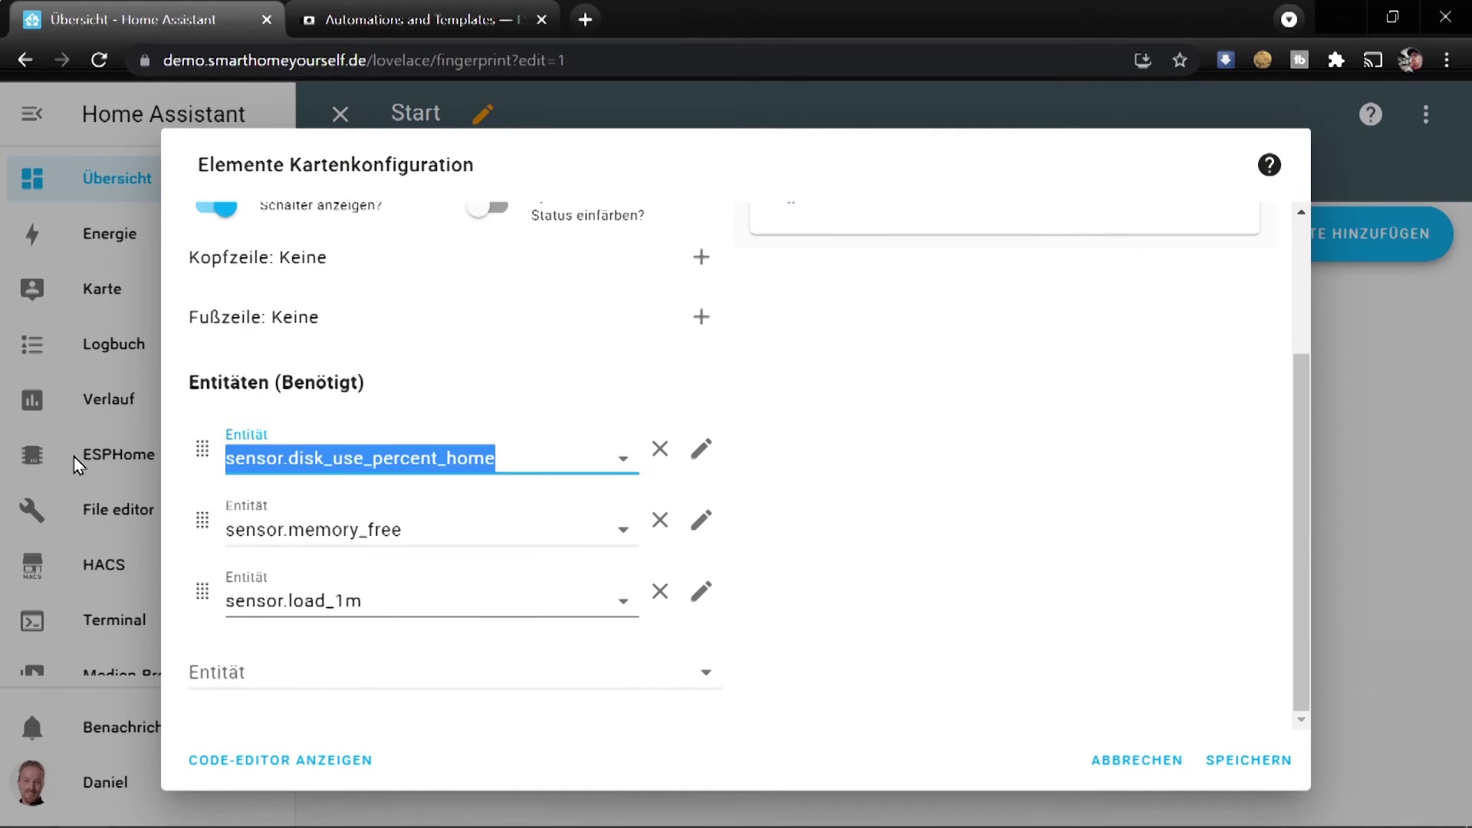
{"action": "type", "text": "demo"}
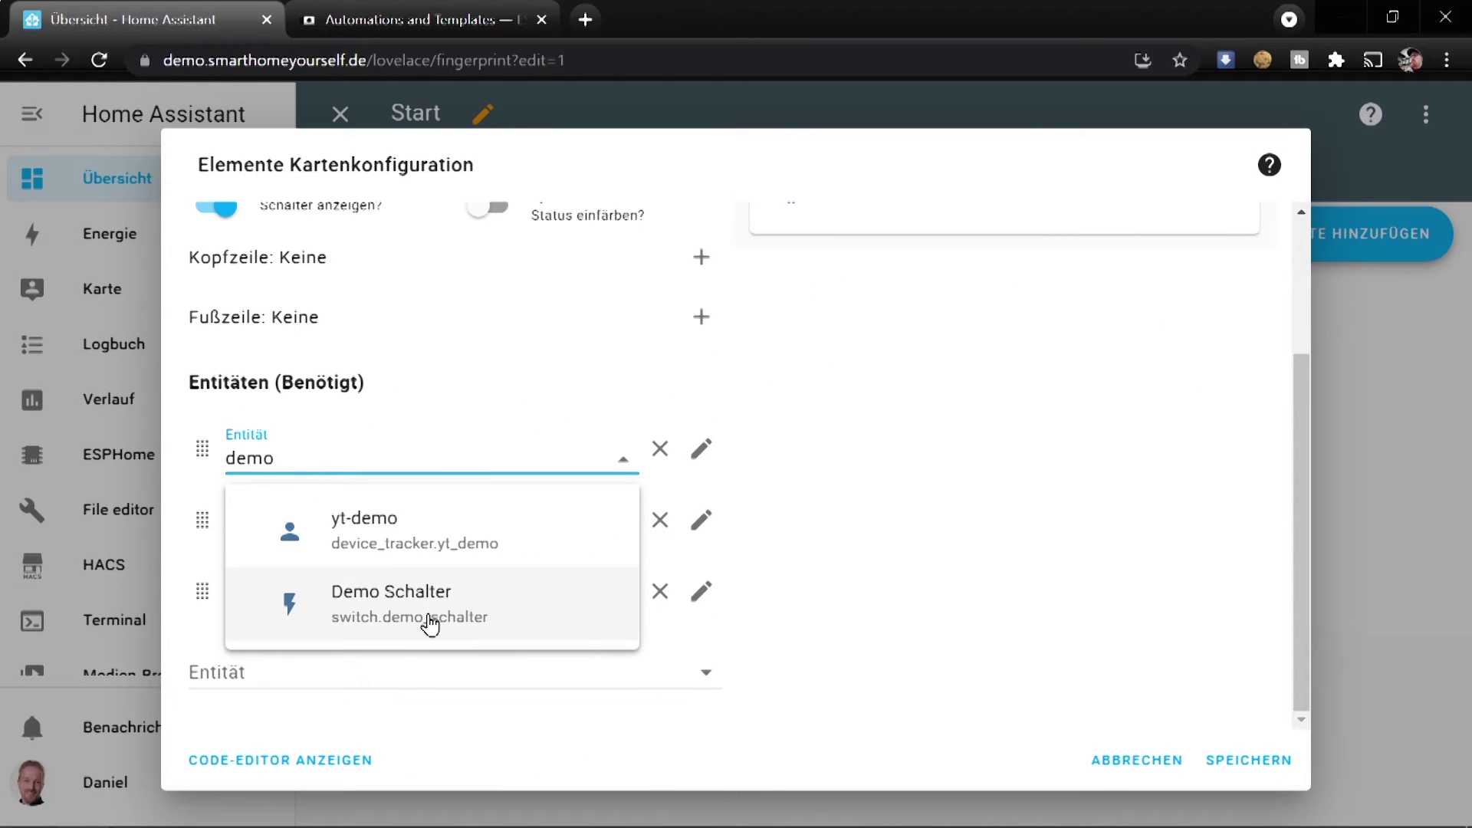
{"action": "left_click", "coordinate": [430, 617]}
{"action": "left_click", "coordinate": [435, 529]}
{"action": "type", "text": "test"}
{"action": "scroll", "coordinate": [403, 690], "scroll_direction": "down", "scroll_amount": 1}
{"action": "left_click", "coordinate": [387, 781]}
{"action": "left_click", "coordinate": [466, 595]}
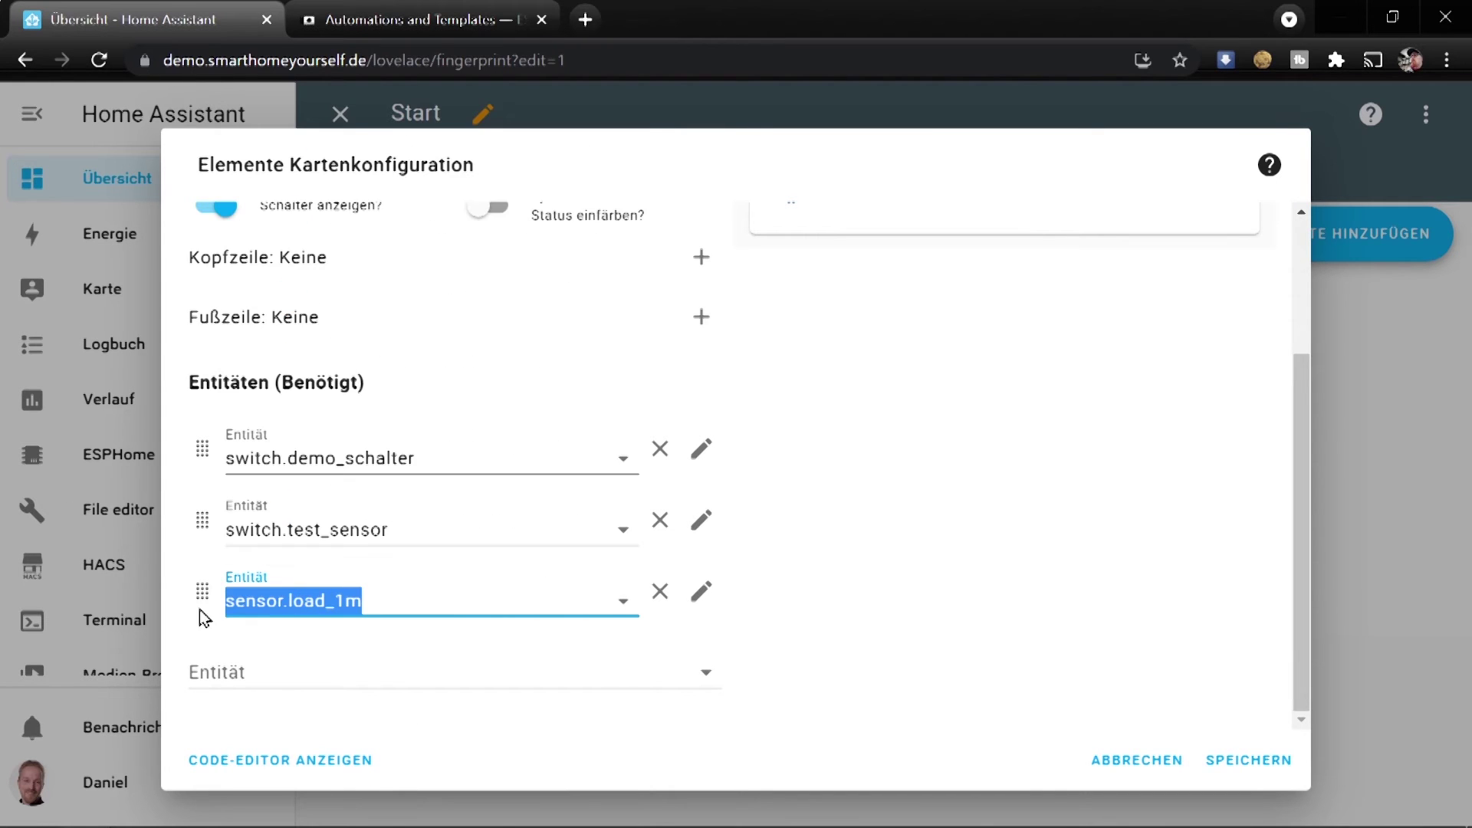
{"action": "type", "text": "start"}
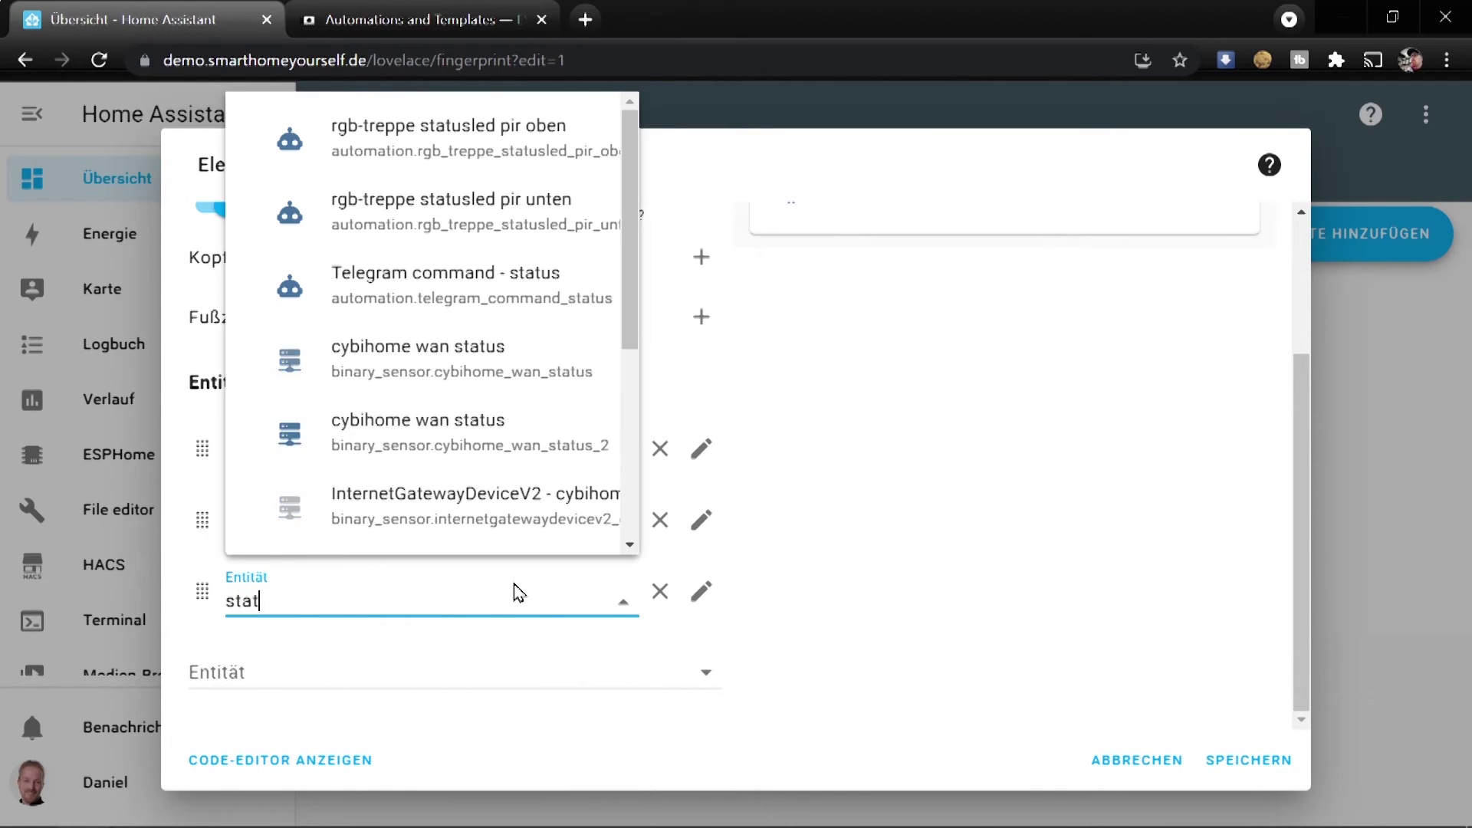
{"action": "left_click", "coordinate": [451, 362]}
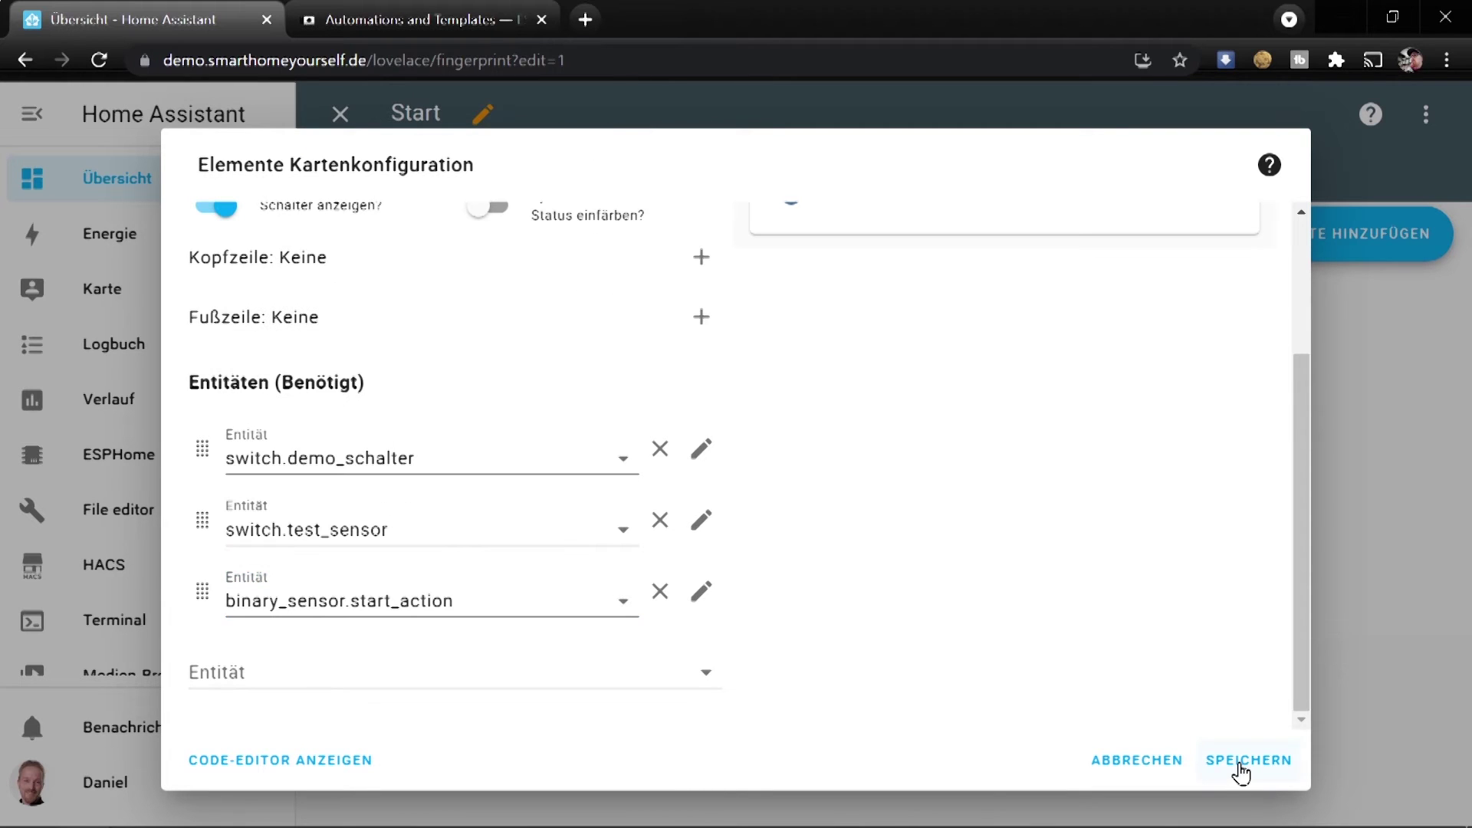
{"action": "left_click", "coordinate": [1240, 767]}
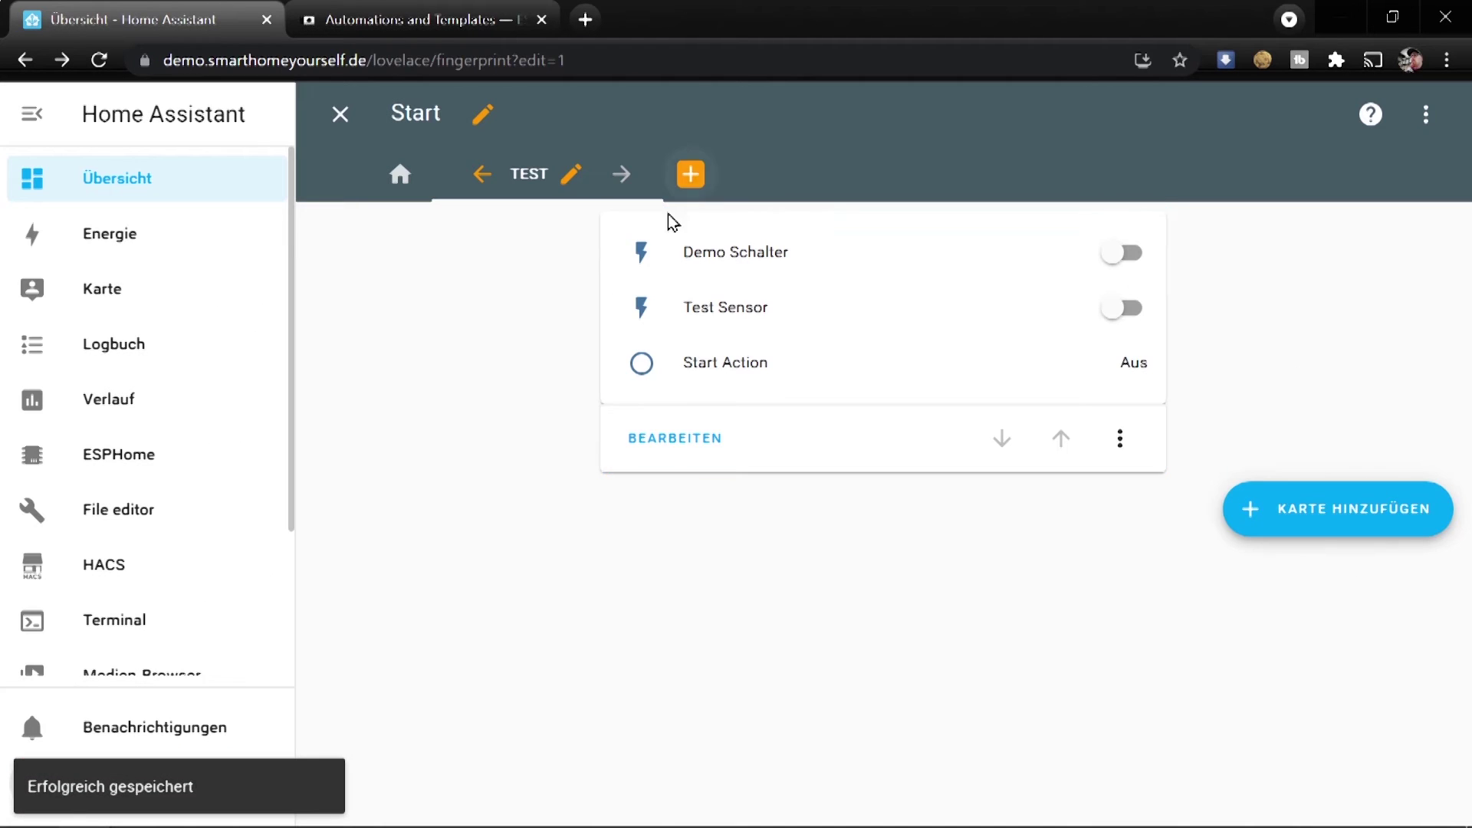
Exit edit mode, then switch Test Sensor on and back off to test the script
{"action": "left_click", "coordinate": [338, 115]}
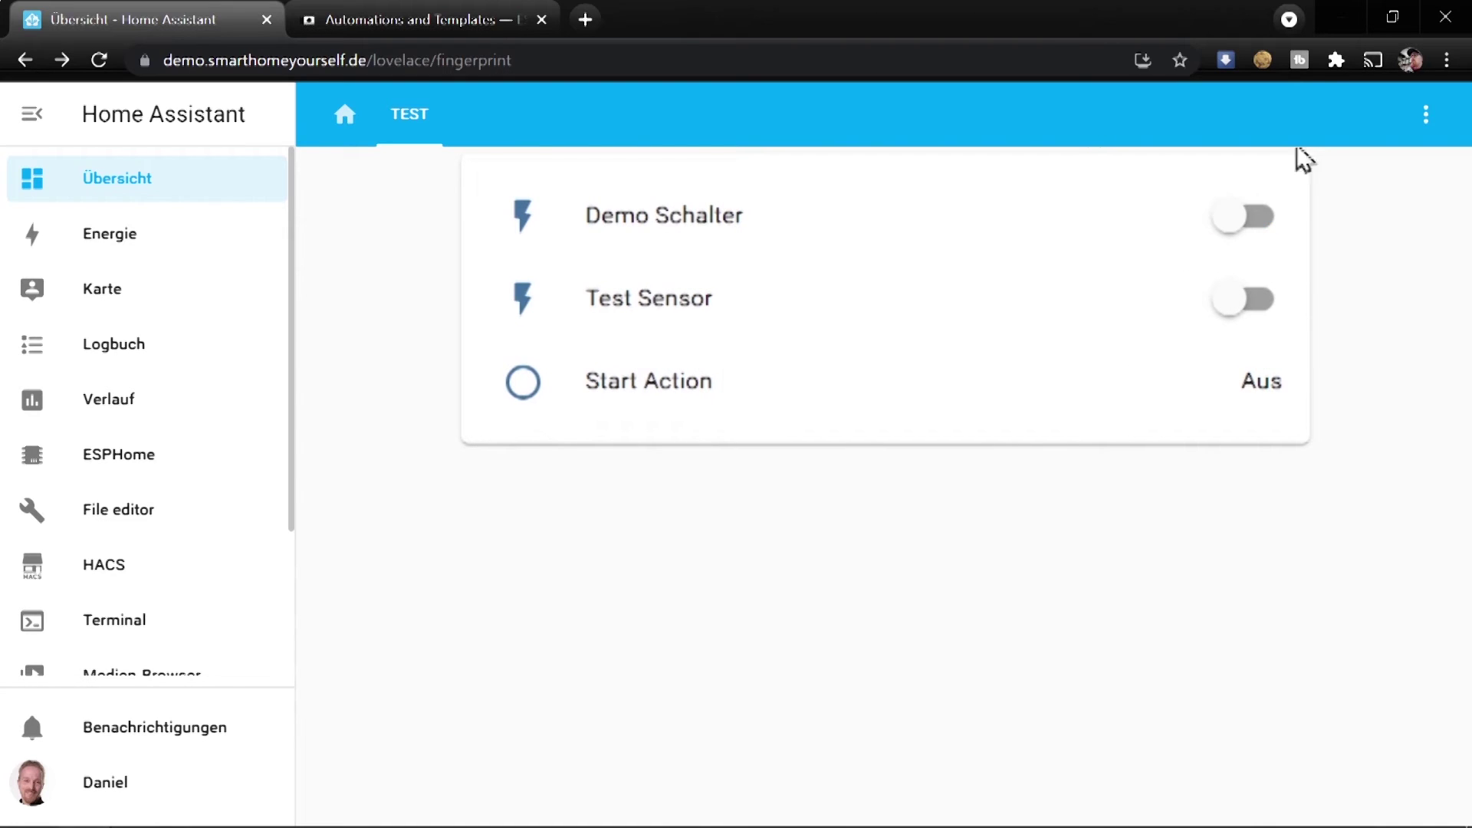
{"action": "left_click", "coordinate": [1237, 309]}
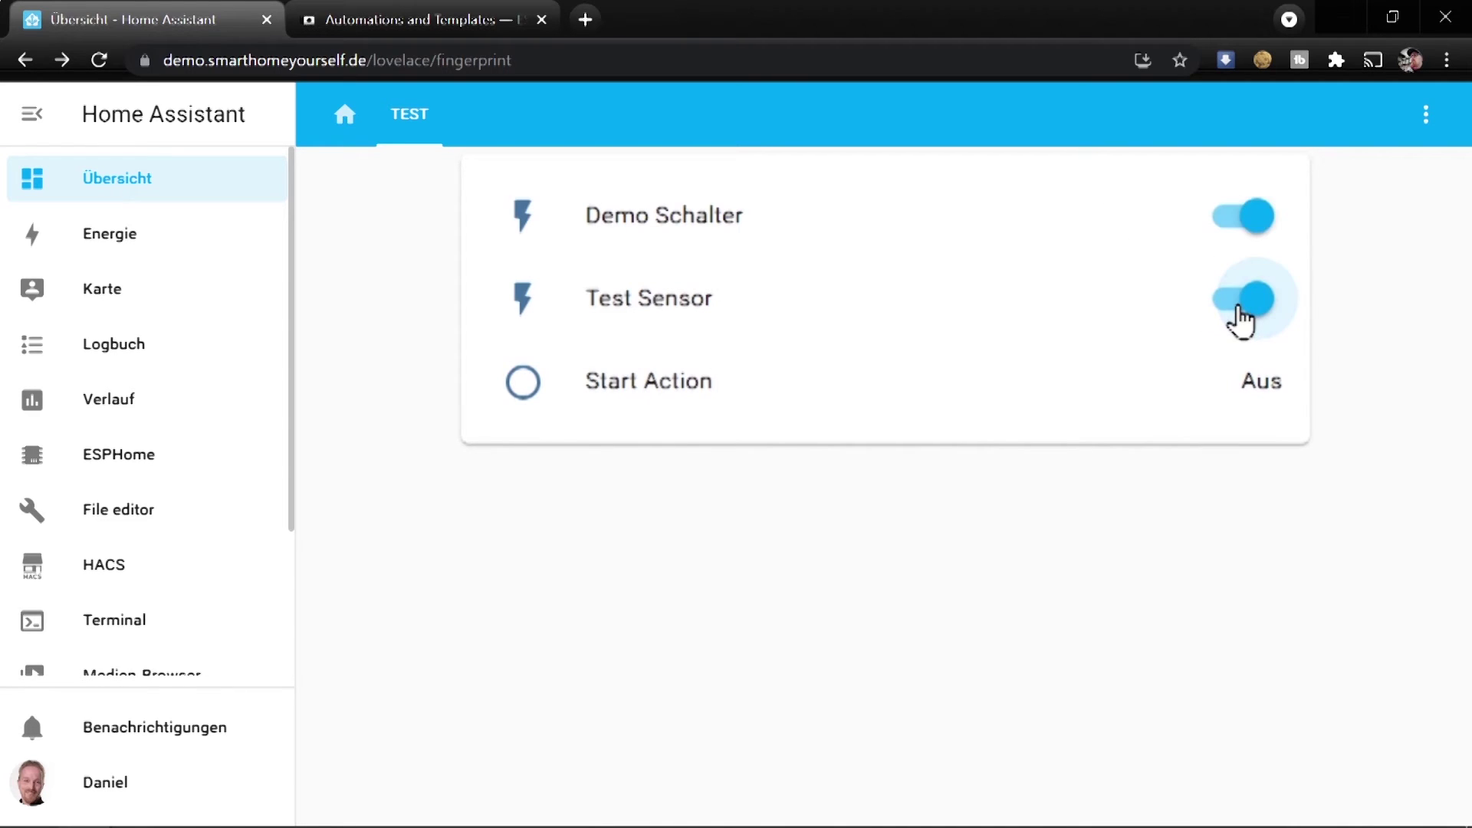
{"action": "left_click", "coordinate": [1238, 310]}
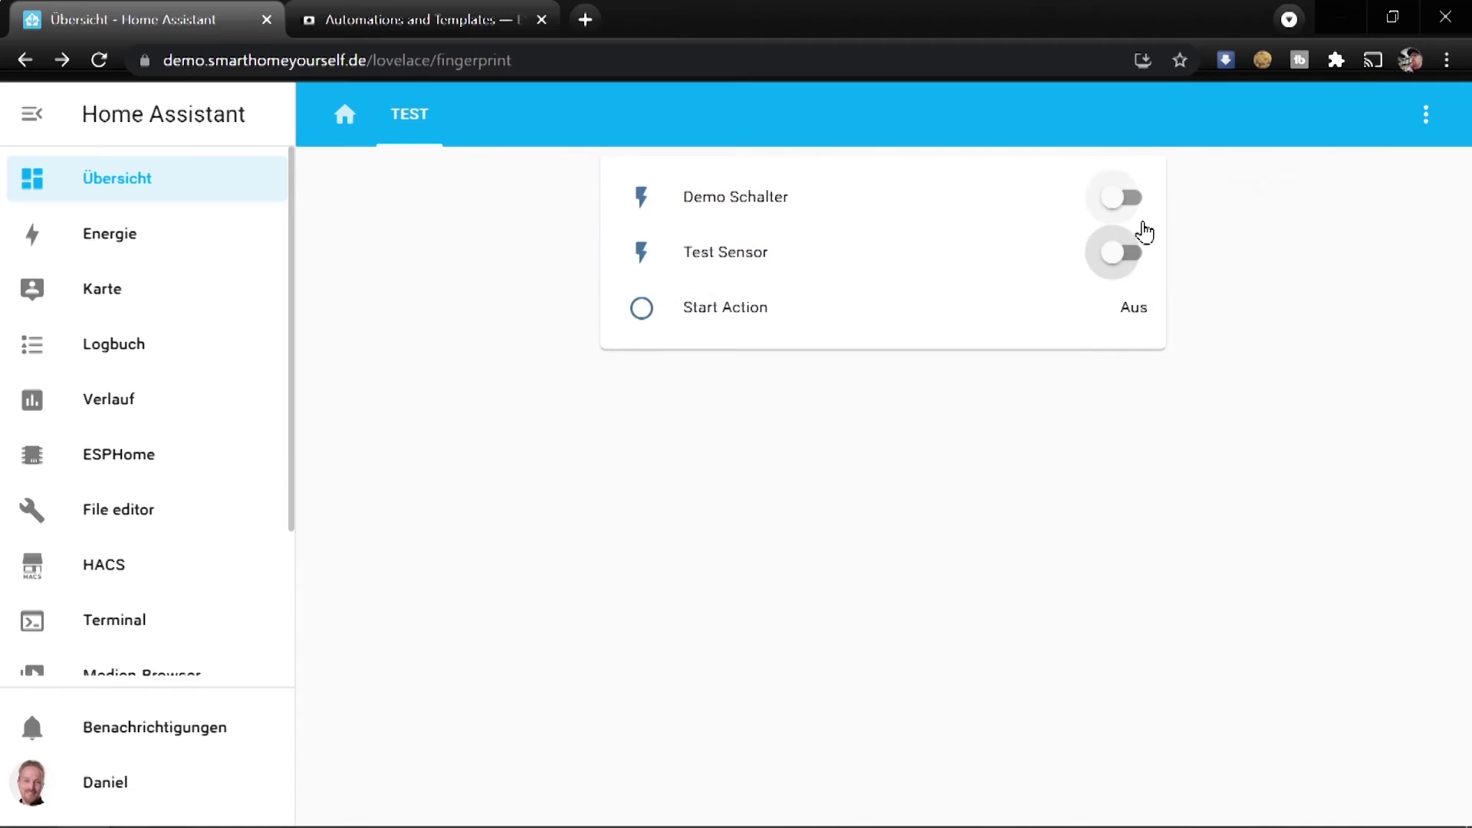
Open script-test.yaml and add a new line after the script.execute step
{"action": "left_click", "coordinate": [109, 468]}
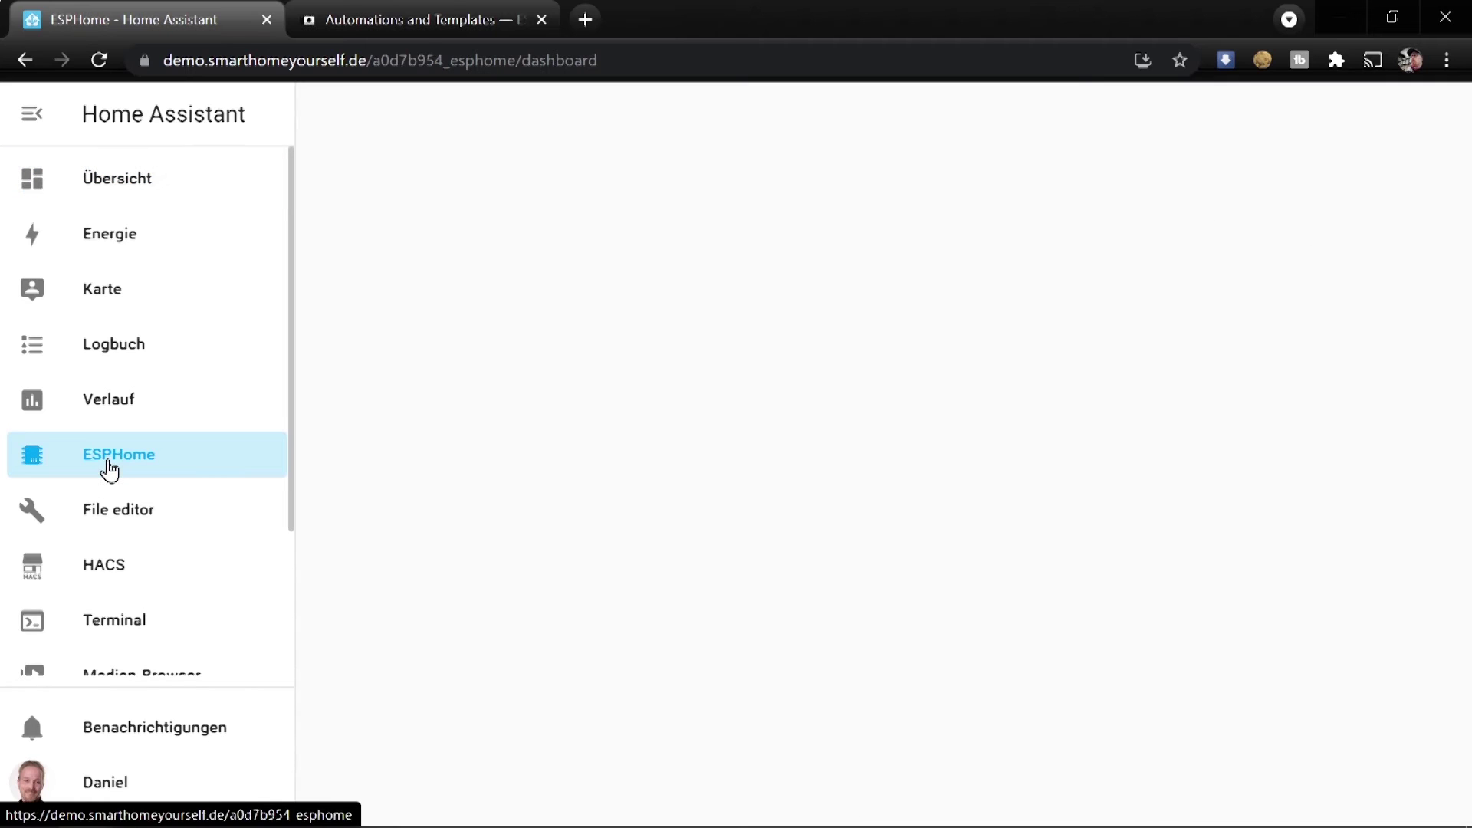
{"action": "scroll", "coordinate": [673, 498], "scroll_direction": "down", "scroll_amount": 3}
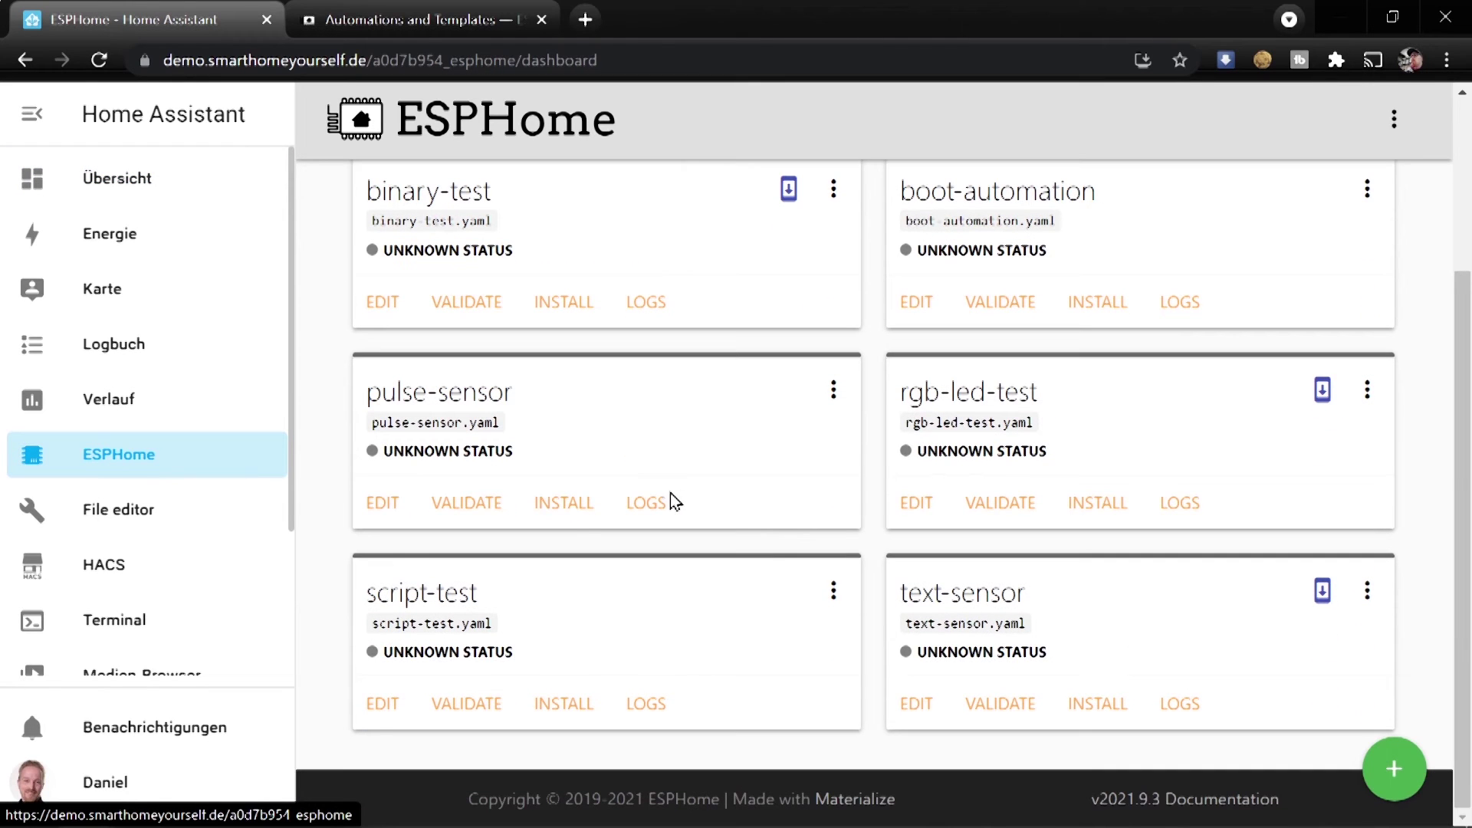
{"action": "left_click", "coordinate": [381, 704]}
{"action": "scroll", "coordinate": [927, 460], "scroll_direction": "down", "scroll_amount": 5}
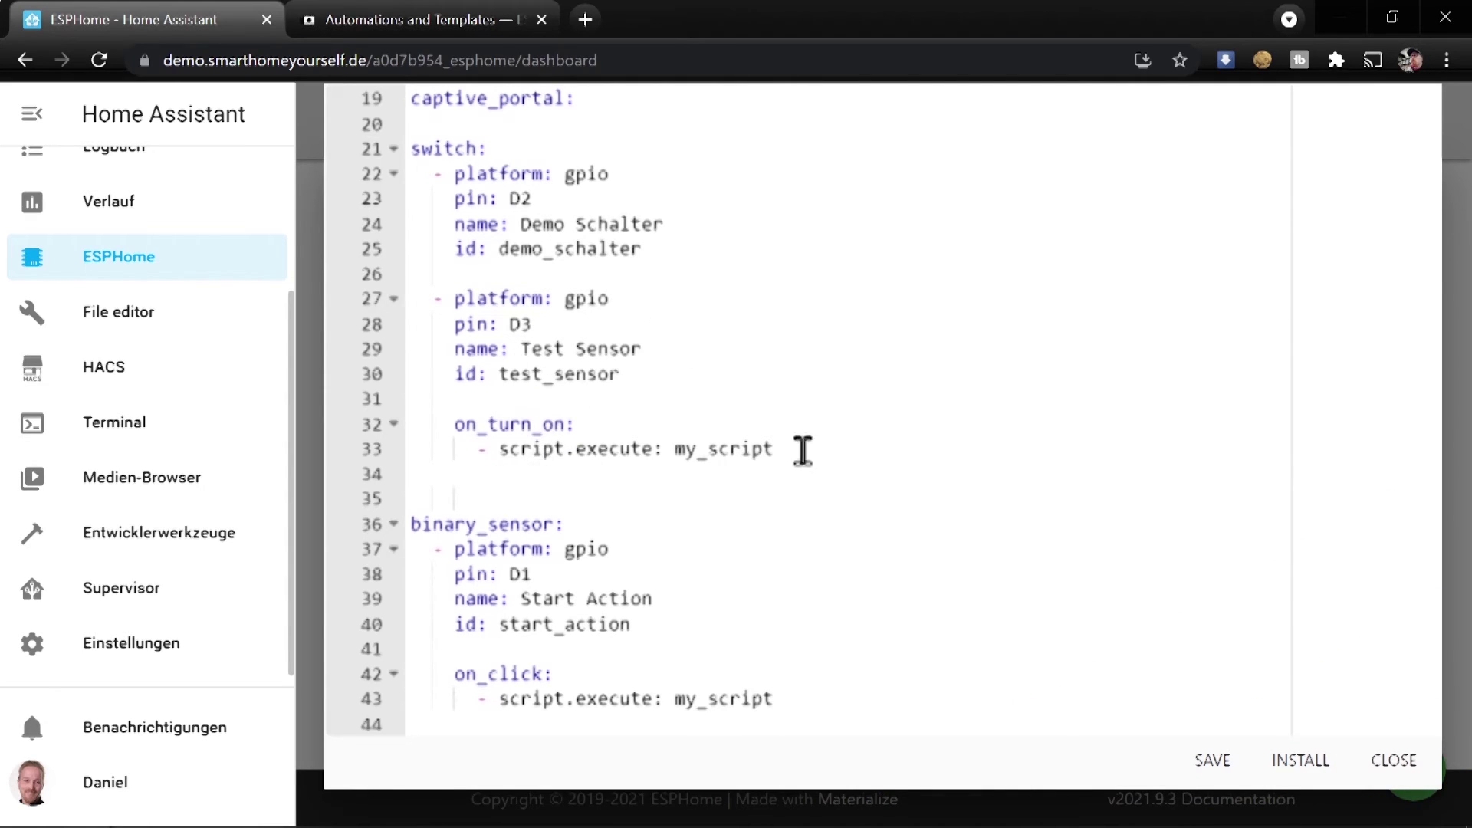
{"action": "left_click", "coordinate": [829, 452]}
{"action": "key", "text": "Return"}
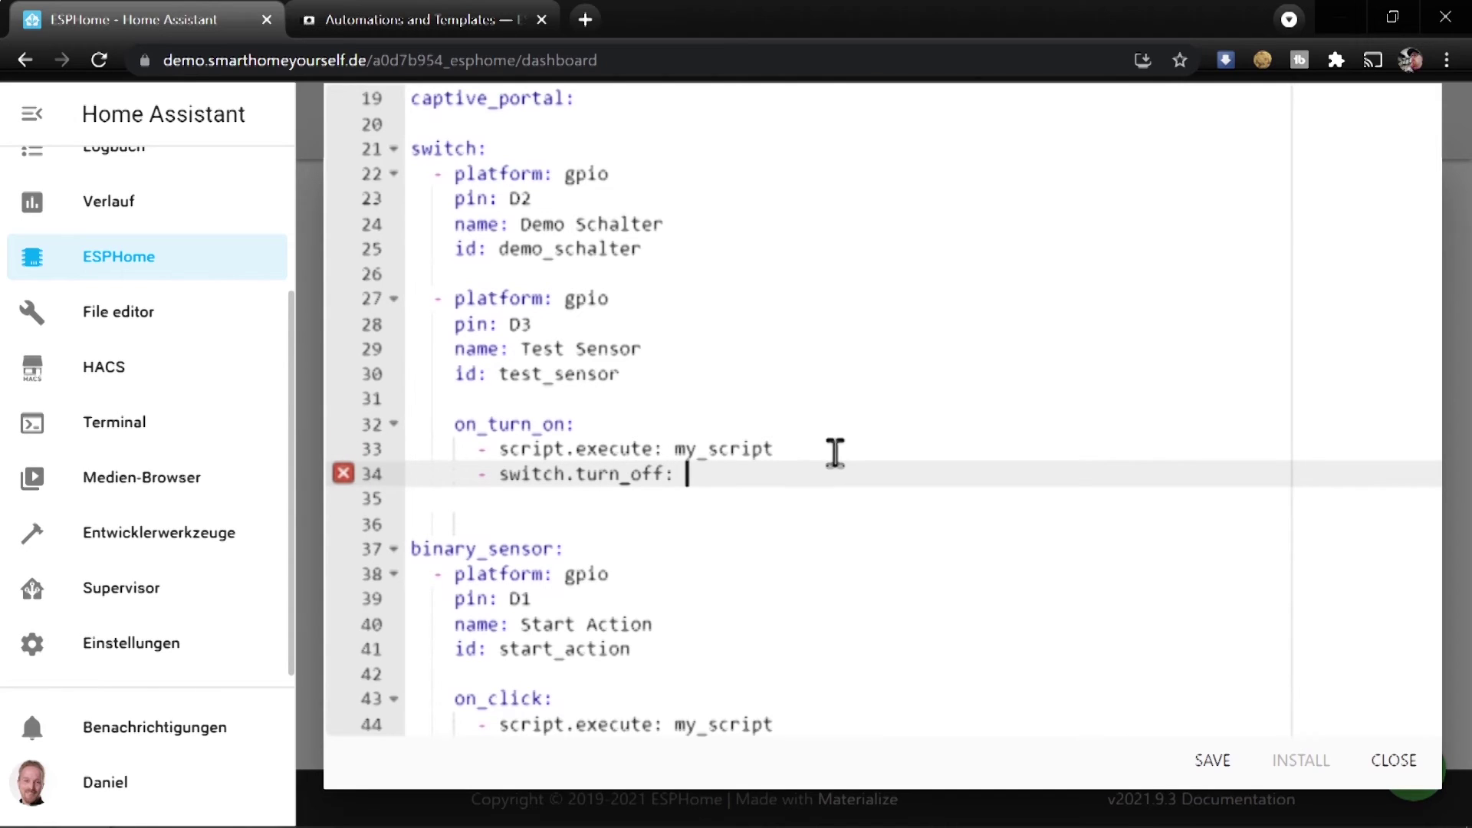
Add 'switch.turn_off: test_sensor' preceded by 'delay: 1s' under on_turn_on
{"action": "double_click", "coordinate": [549, 376]}
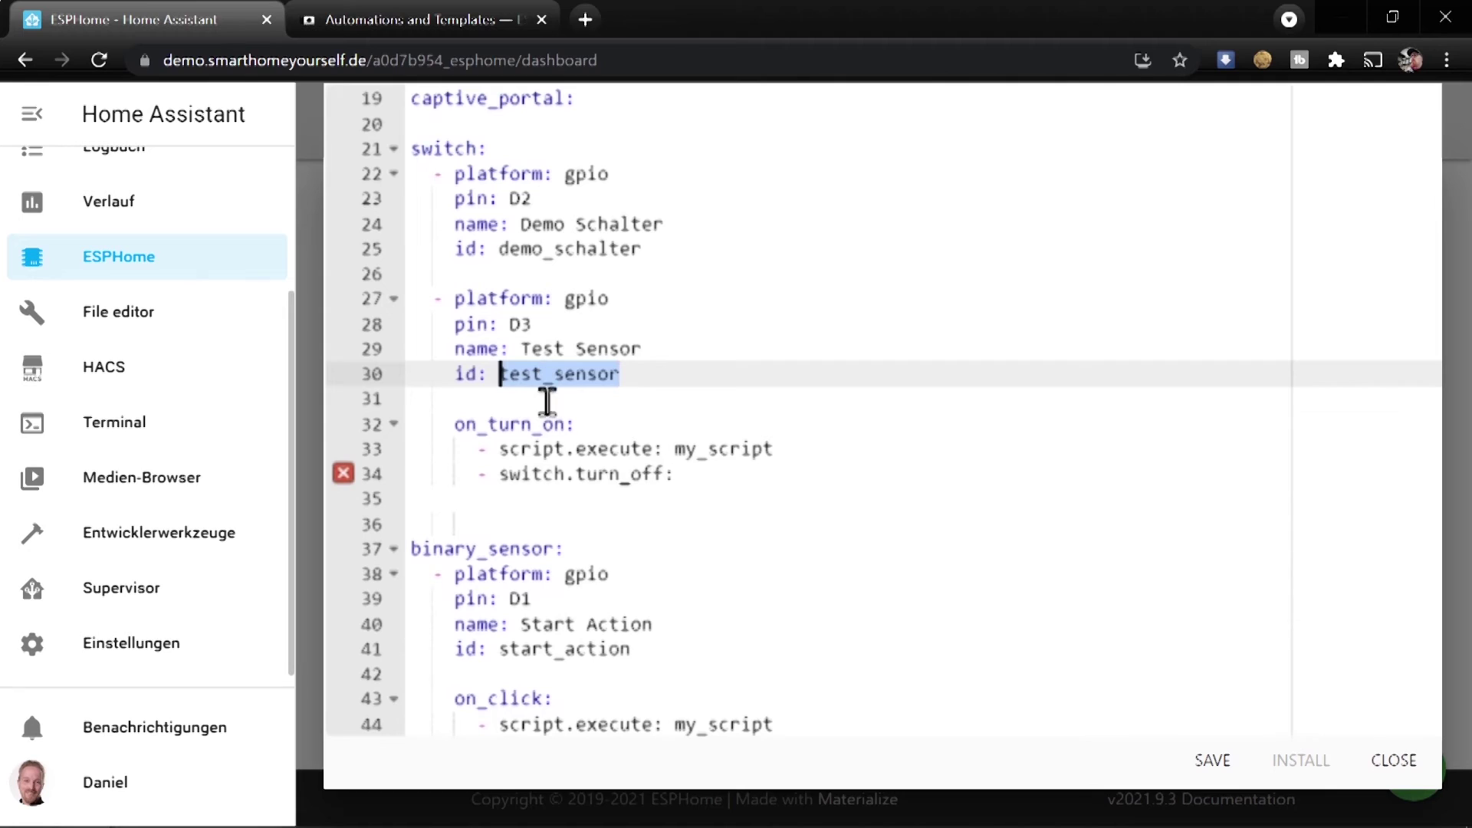
{"action": "key", "text": "ctrl+c"}
{"action": "left_click", "coordinate": [722, 475]}
{"action": "key", "text": "ctrl+v"}
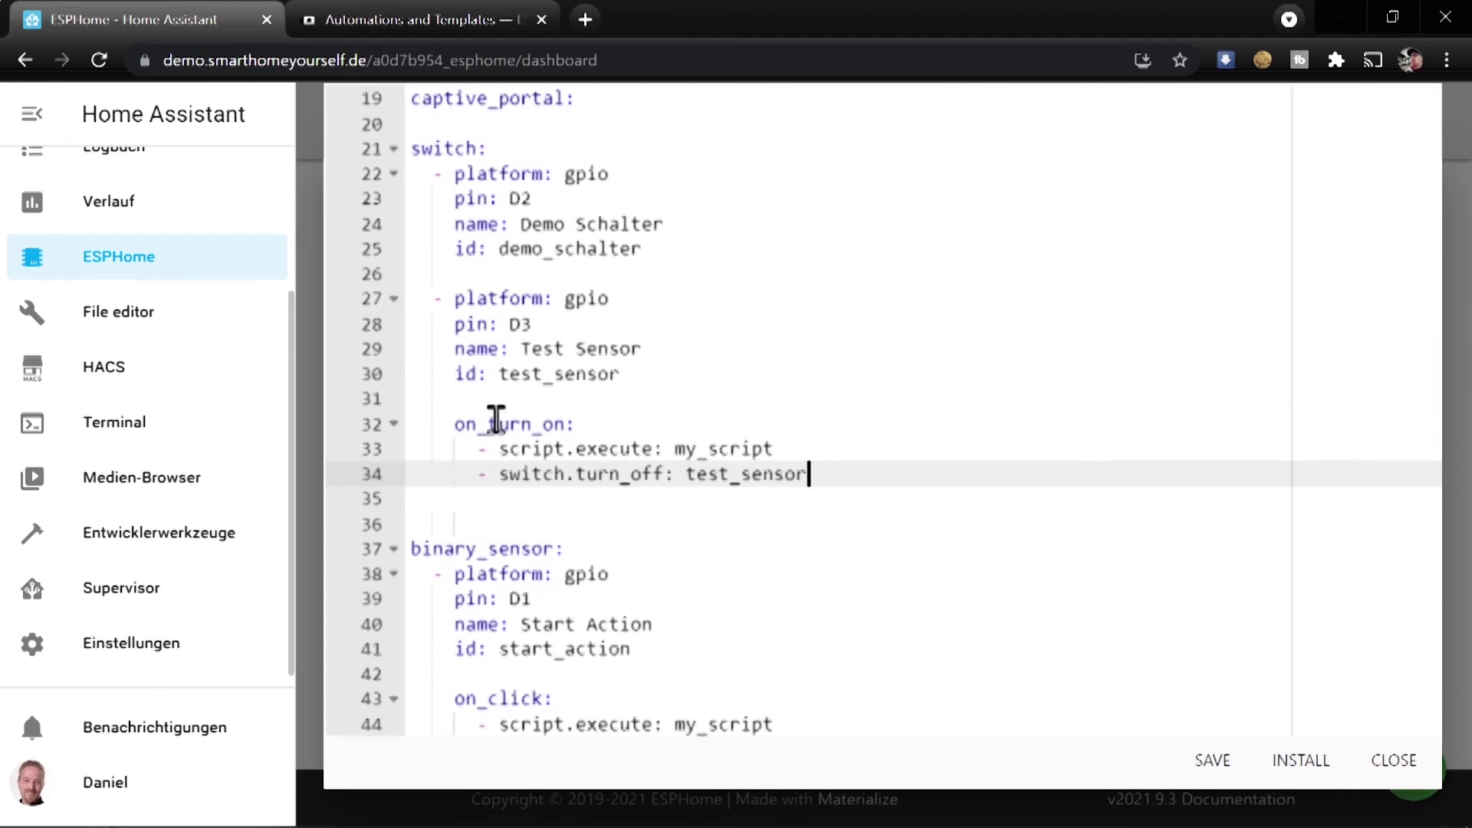
{"action": "left_click", "coordinate": [797, 450]}
{"action": "key", "text": "Return"}
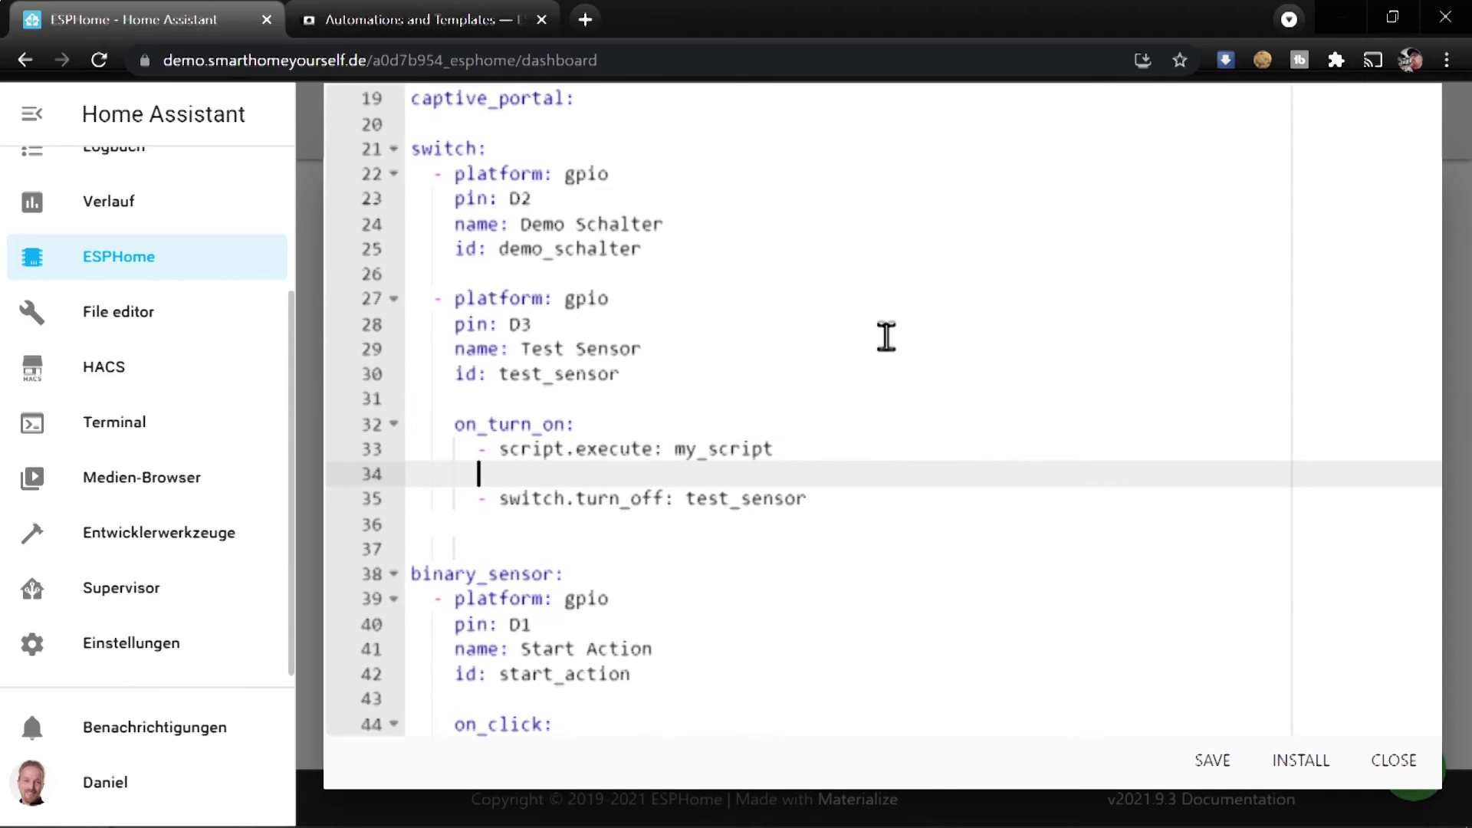
{"action": "type", "text": "de"}
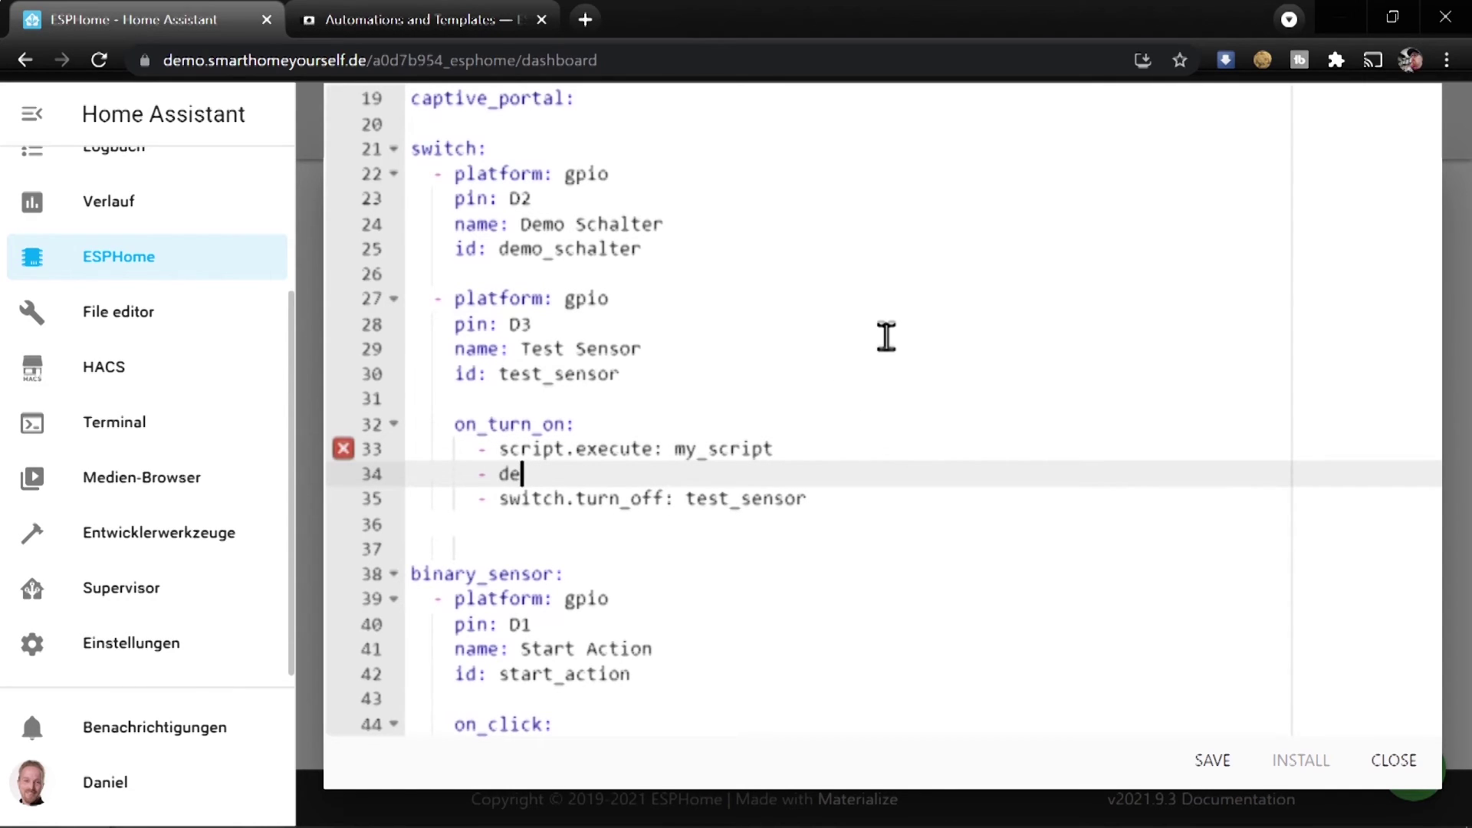
{"action": "type", "text": "lay: 1"}
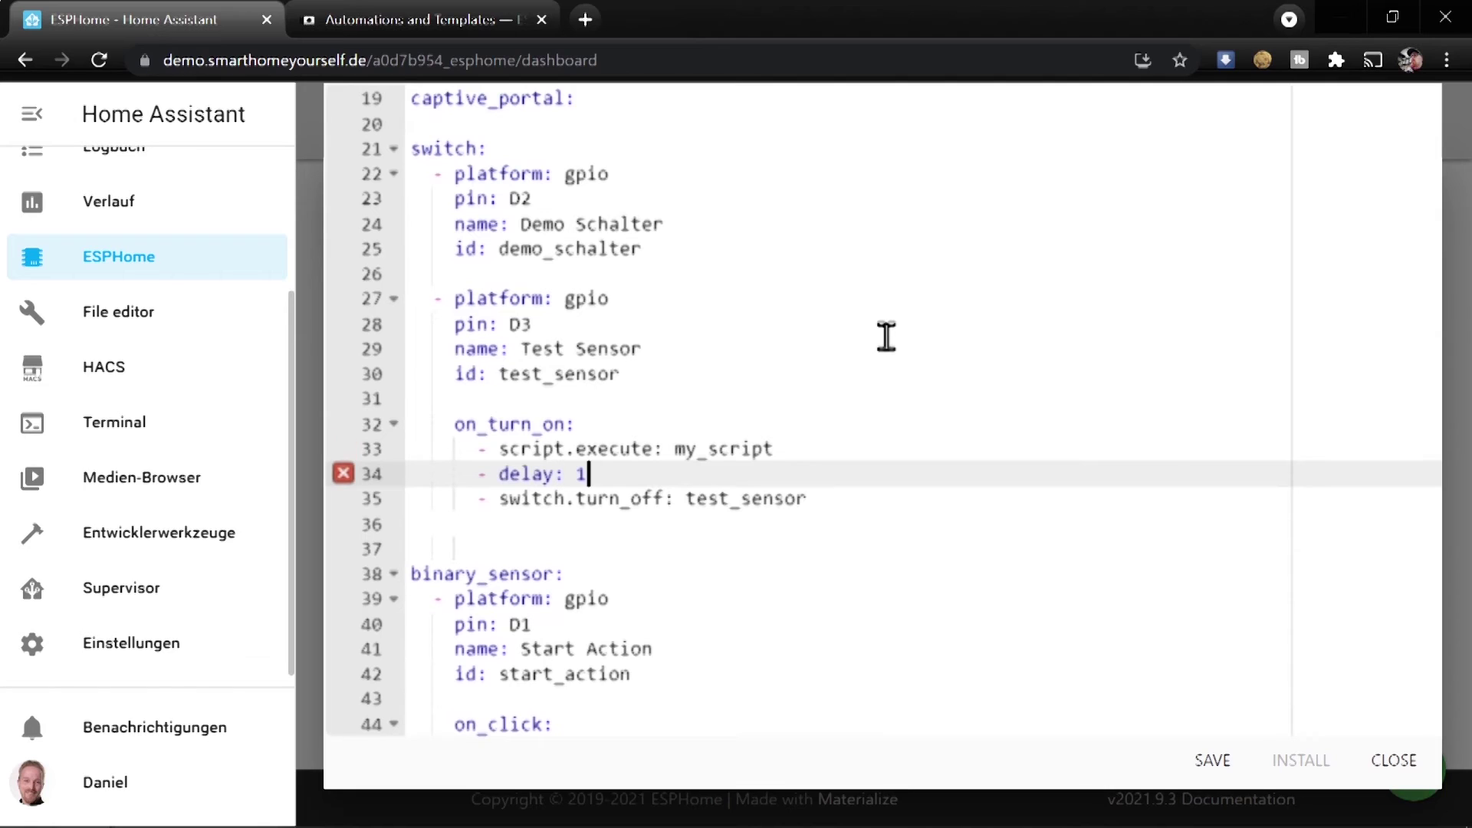
{"action": "type", "text": "s"}
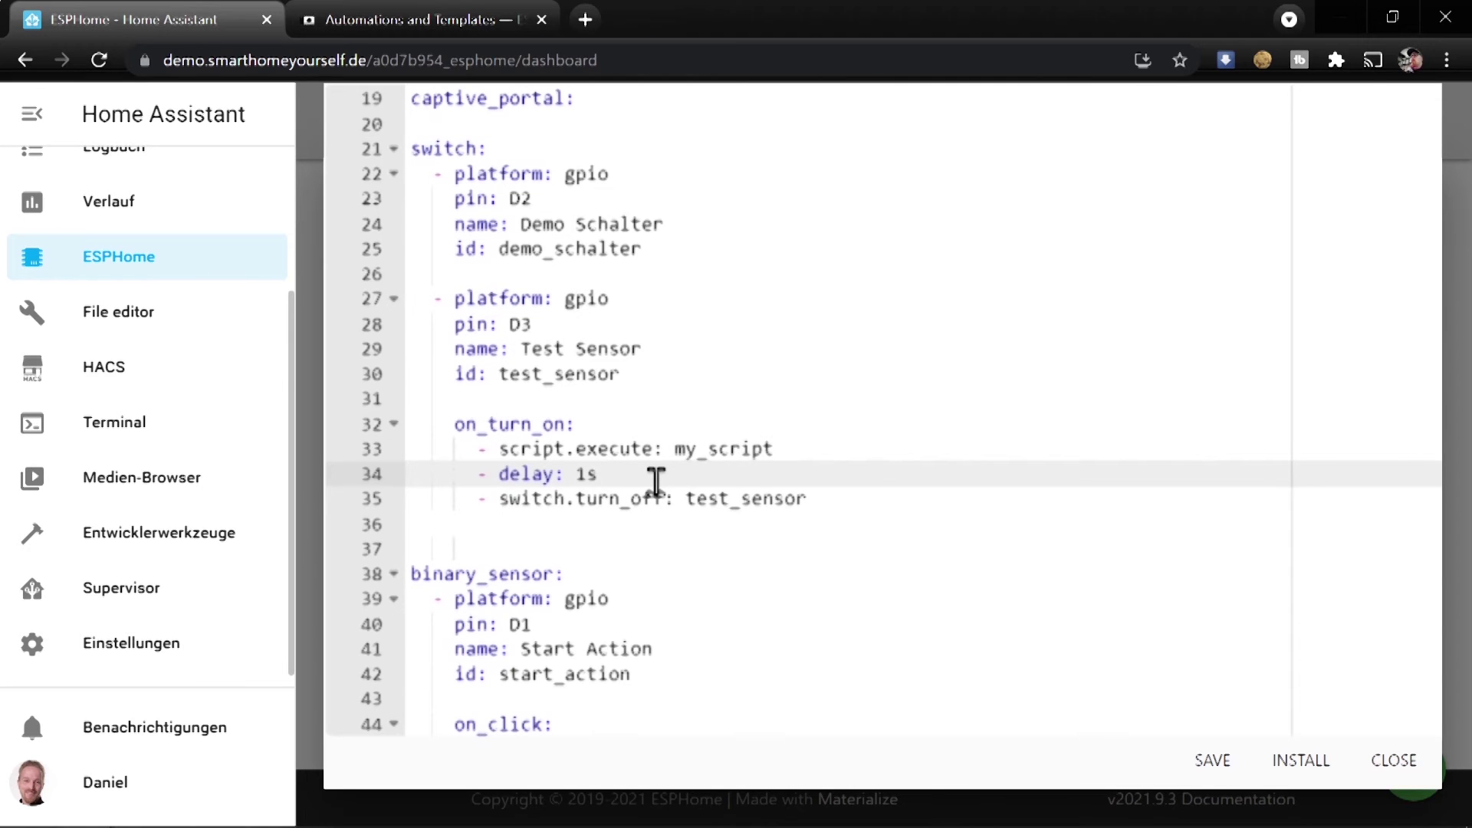
Save and install the script-test firmware wirelessly, then stop the install log
{"action": "left_click", "coordinate": [1288, 758]}
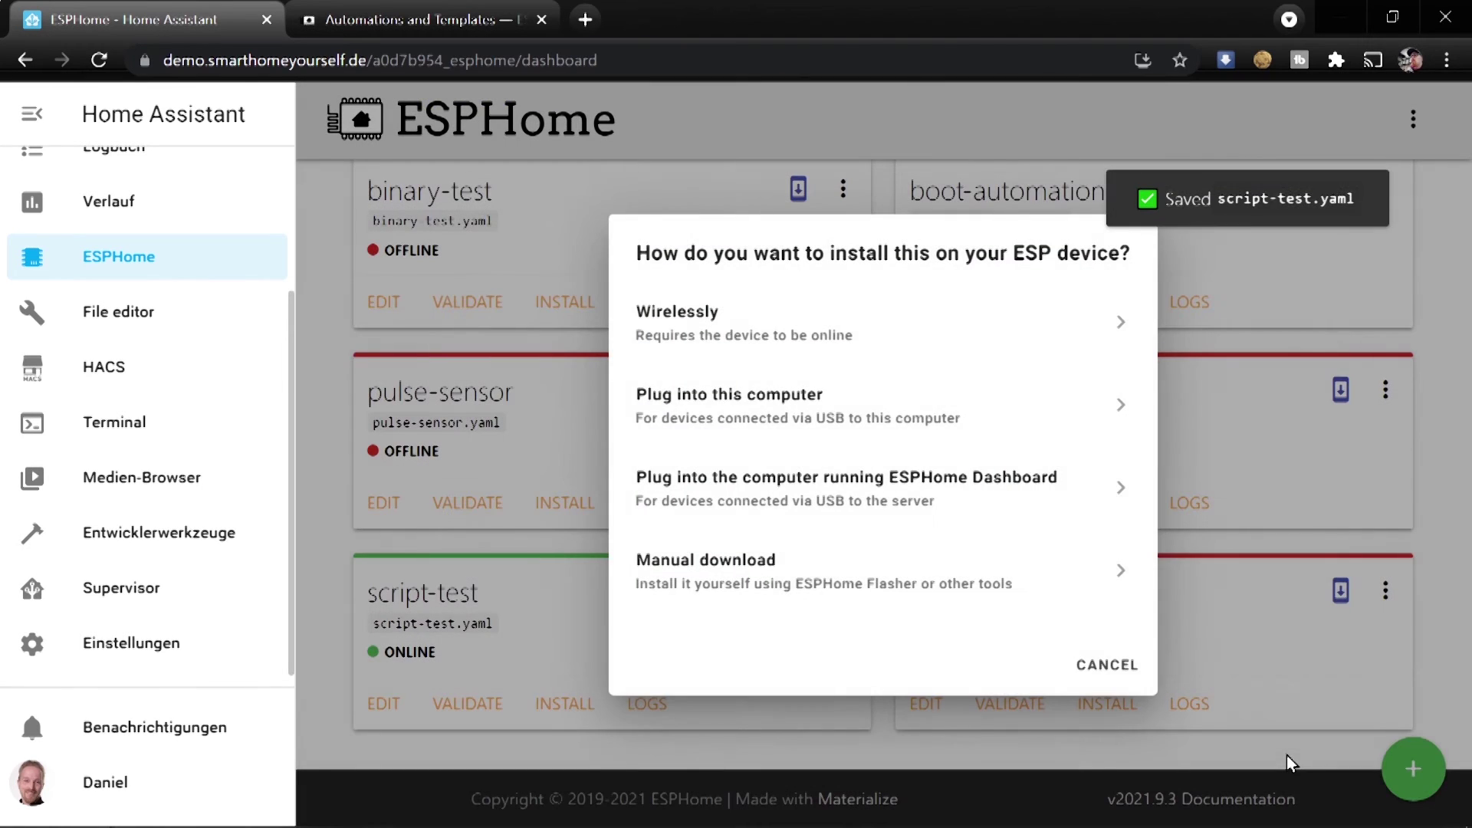
{"action": "left_click", "coordinate": [781, 322]}
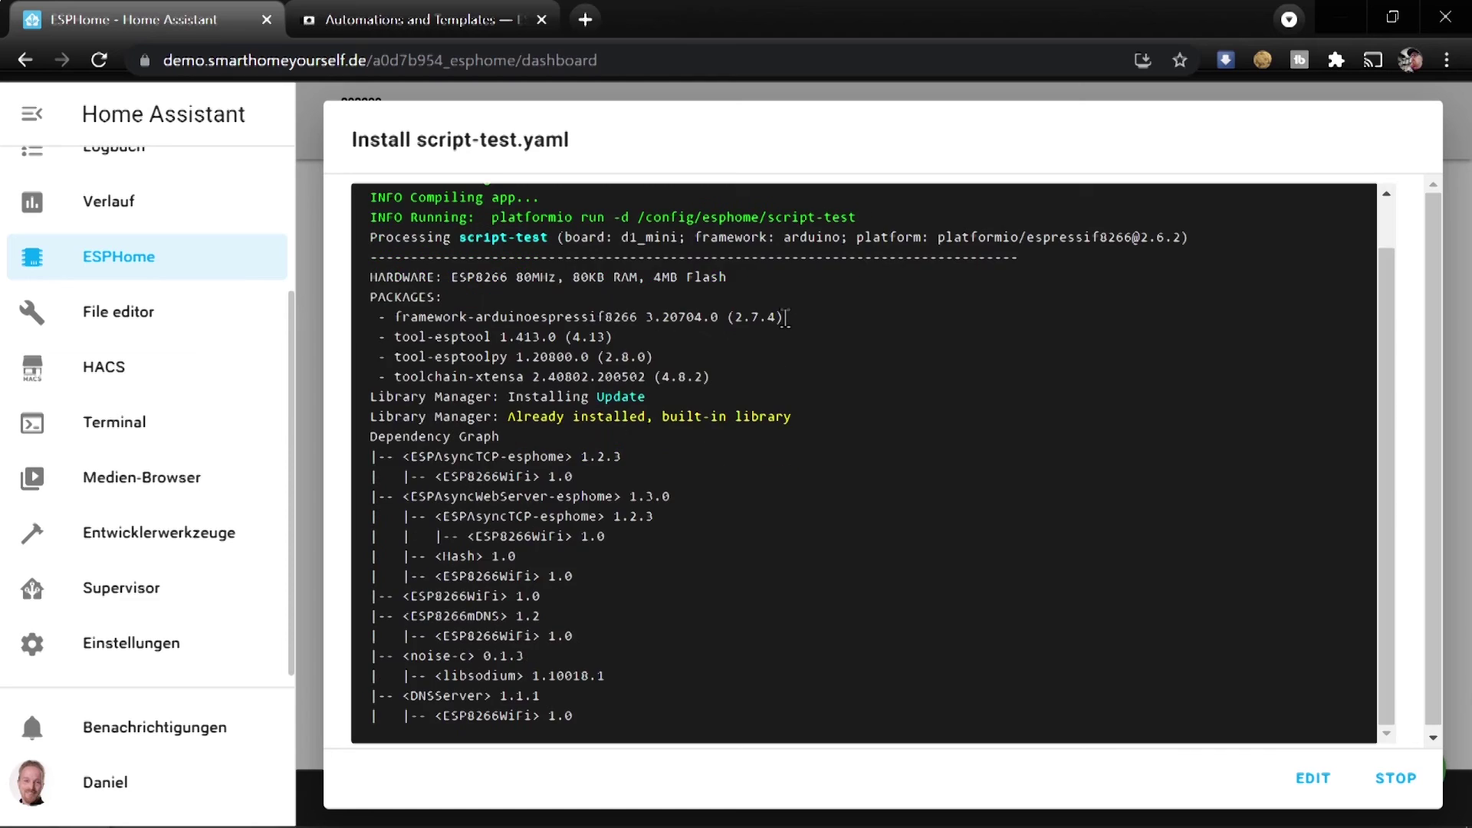
{"action": "left_click", "coordinate": [1405, 784]}
{"action": "scroll", "coordinate": [146, 192], "scroll_direction": "up", "scroll_amount": 3}
On the TEST view, switch Test Sensor on and off again to retest the script
{"action": "left_click", "coordinate": [138, 180]}
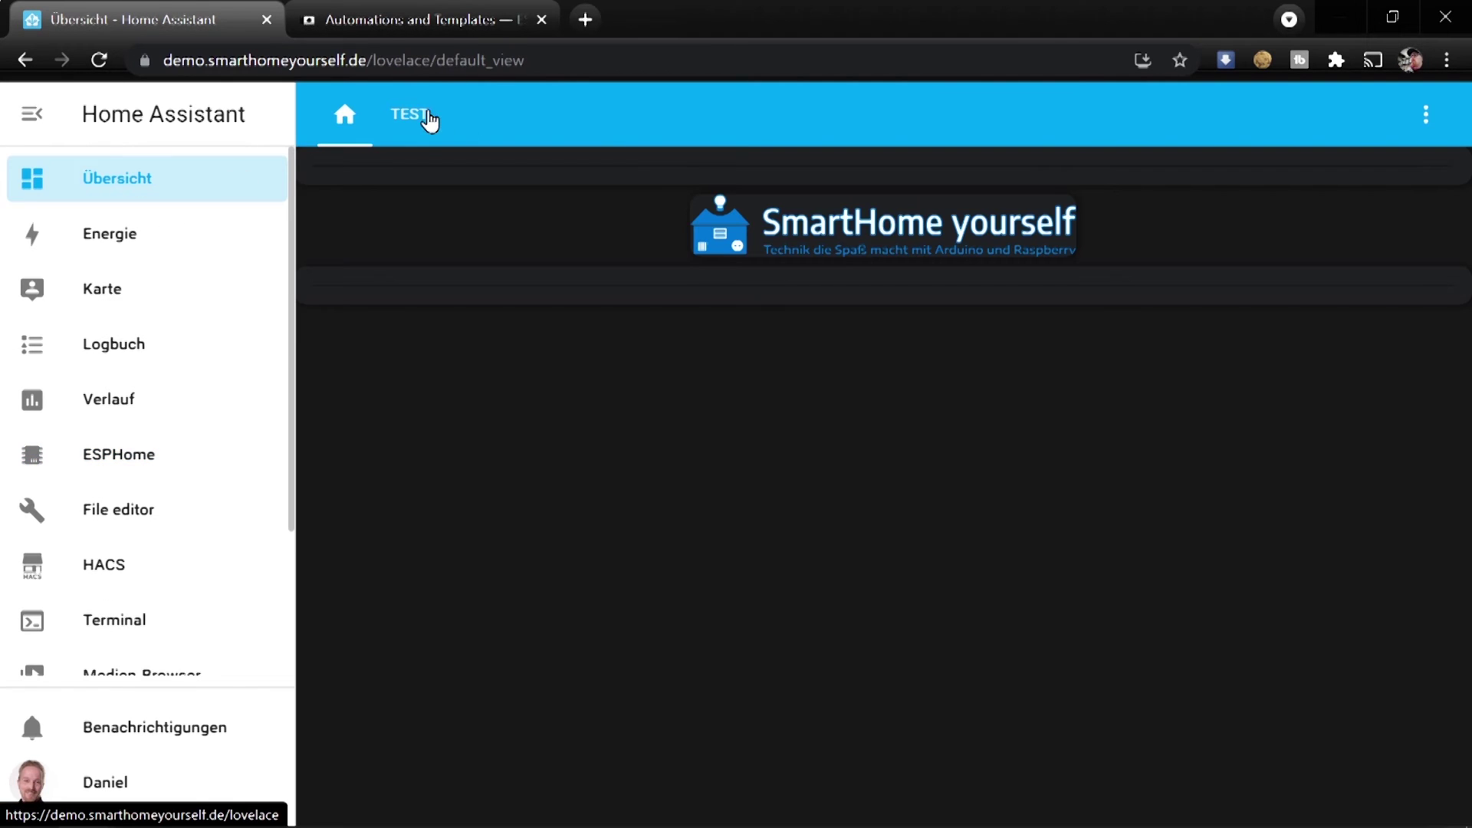
{"action": "left_click", "coordinate": [428, 115]}
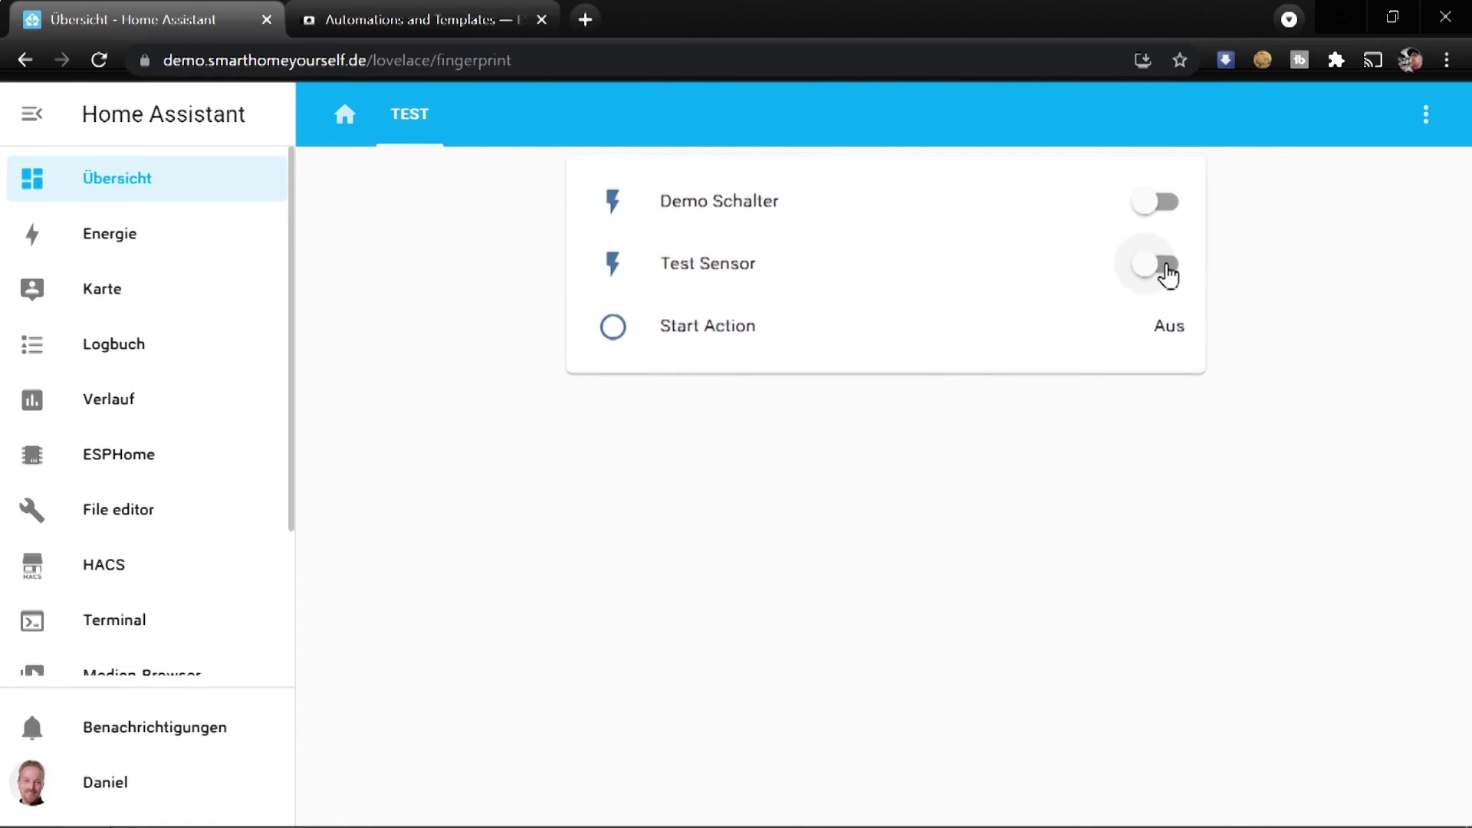
{"action": "left_click", "coordinate": [1126, 251]}
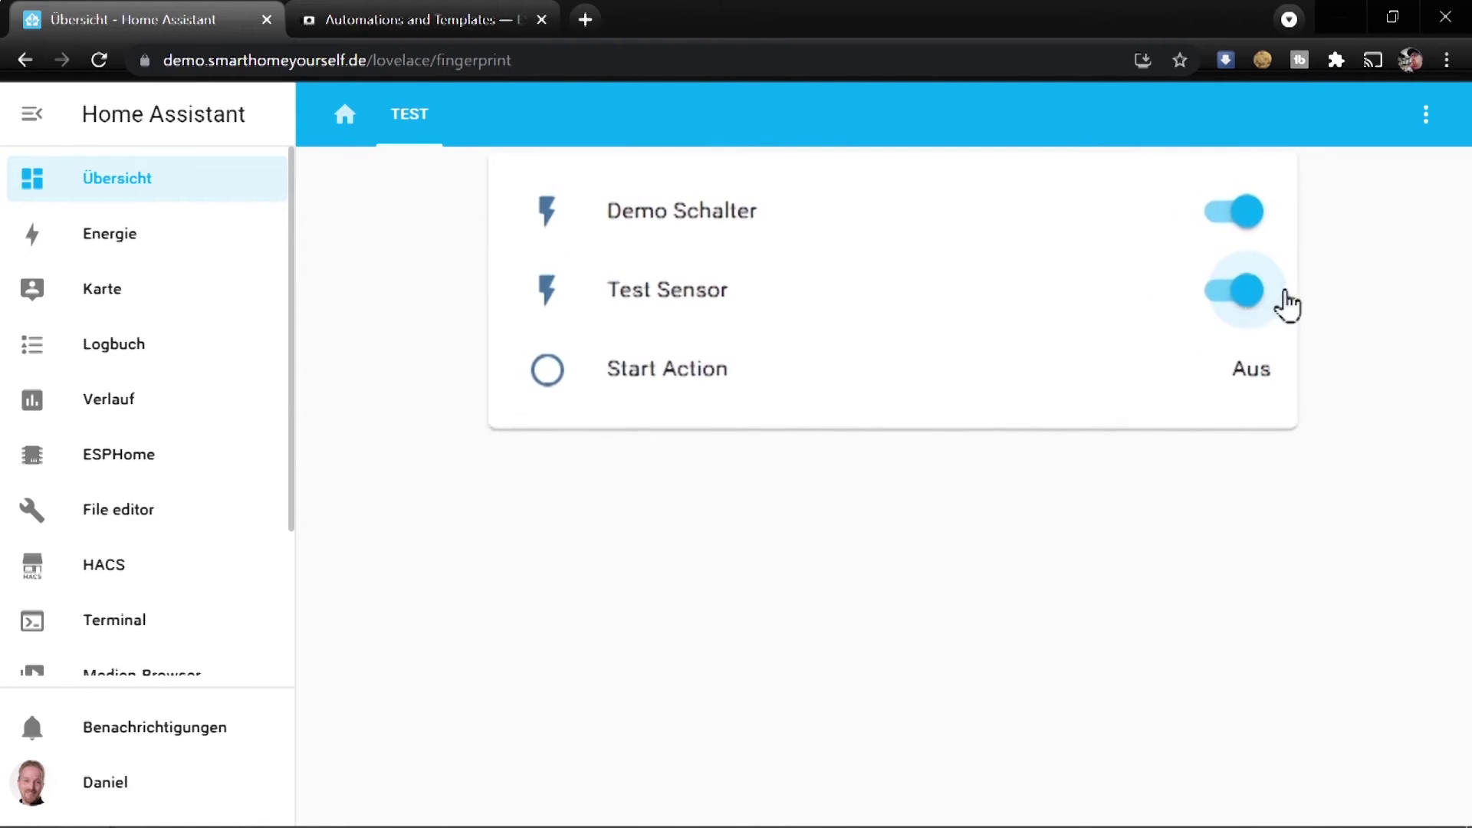
{"action": "left_click", "coordinate": [1204, 281]}
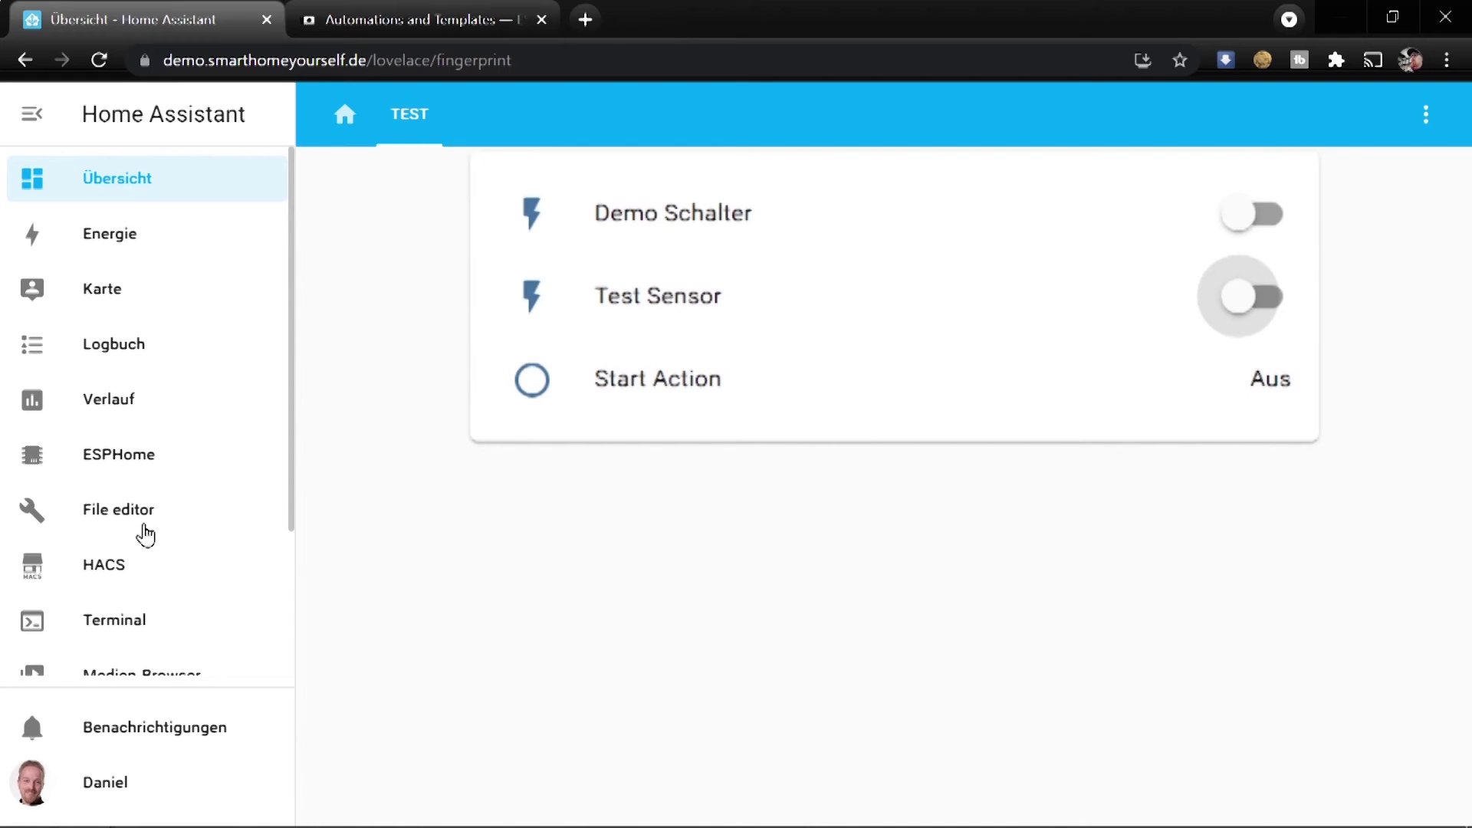
{"action": "scroll", "coordinate": [164, 536], "scroll_direction": "down", "scroll_amount": 3}
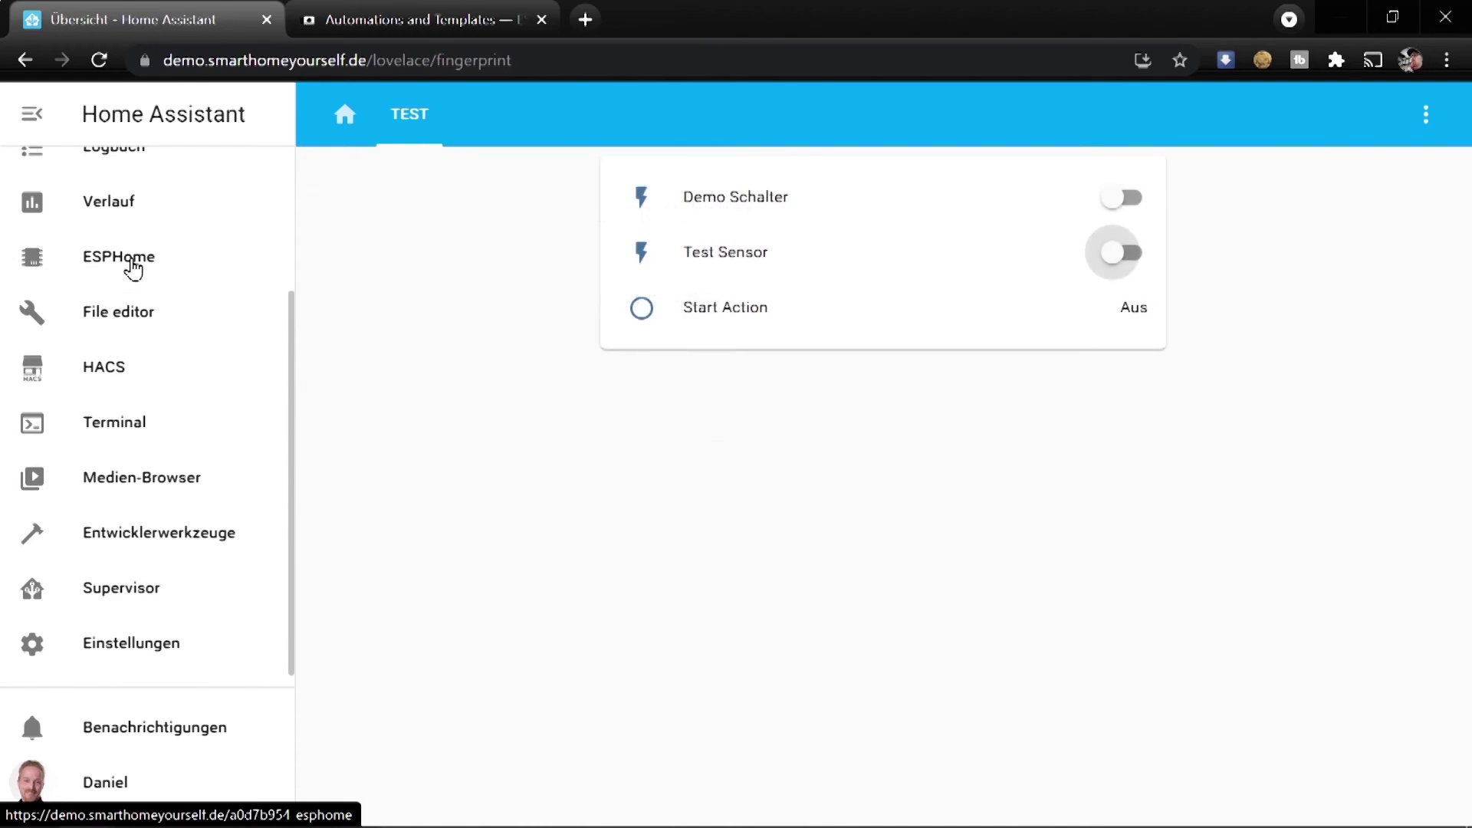
{"action": "left_click", "coordinate": [96, 265]}
Review the script.execute: my_script and delay: 1s steps in script-test.yaml's on_turn_on
{"action": "scroll", "coordinate": [504, 457], "scroll_direction": "down", "scroll_amount": 3}
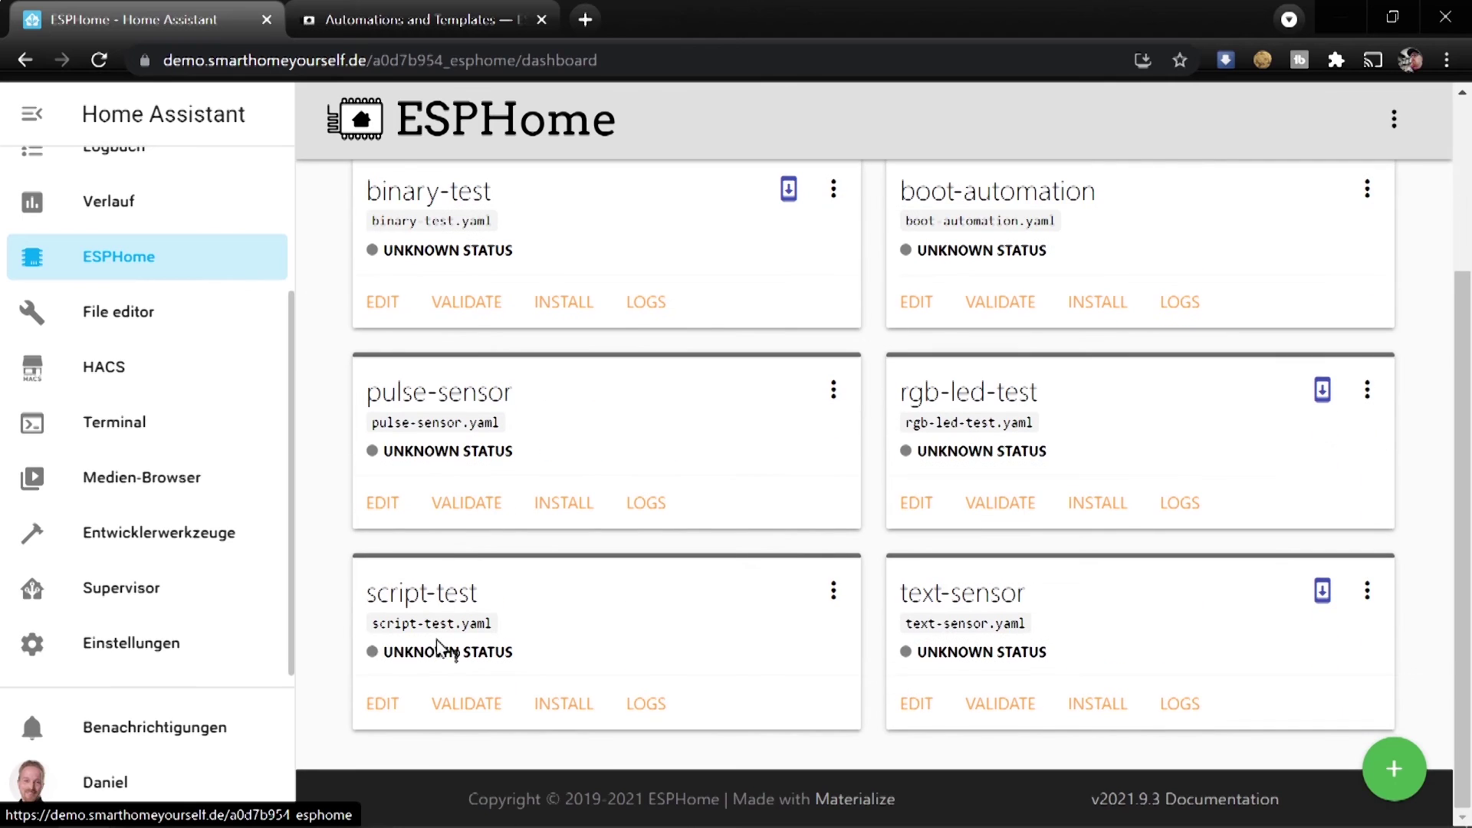
{"action": "left_click", "coordinate": [385, 701]}
{"action": "scroll", "coordinate": [775, 667], "scroll_direction": "down", "scroll_amount": 8}
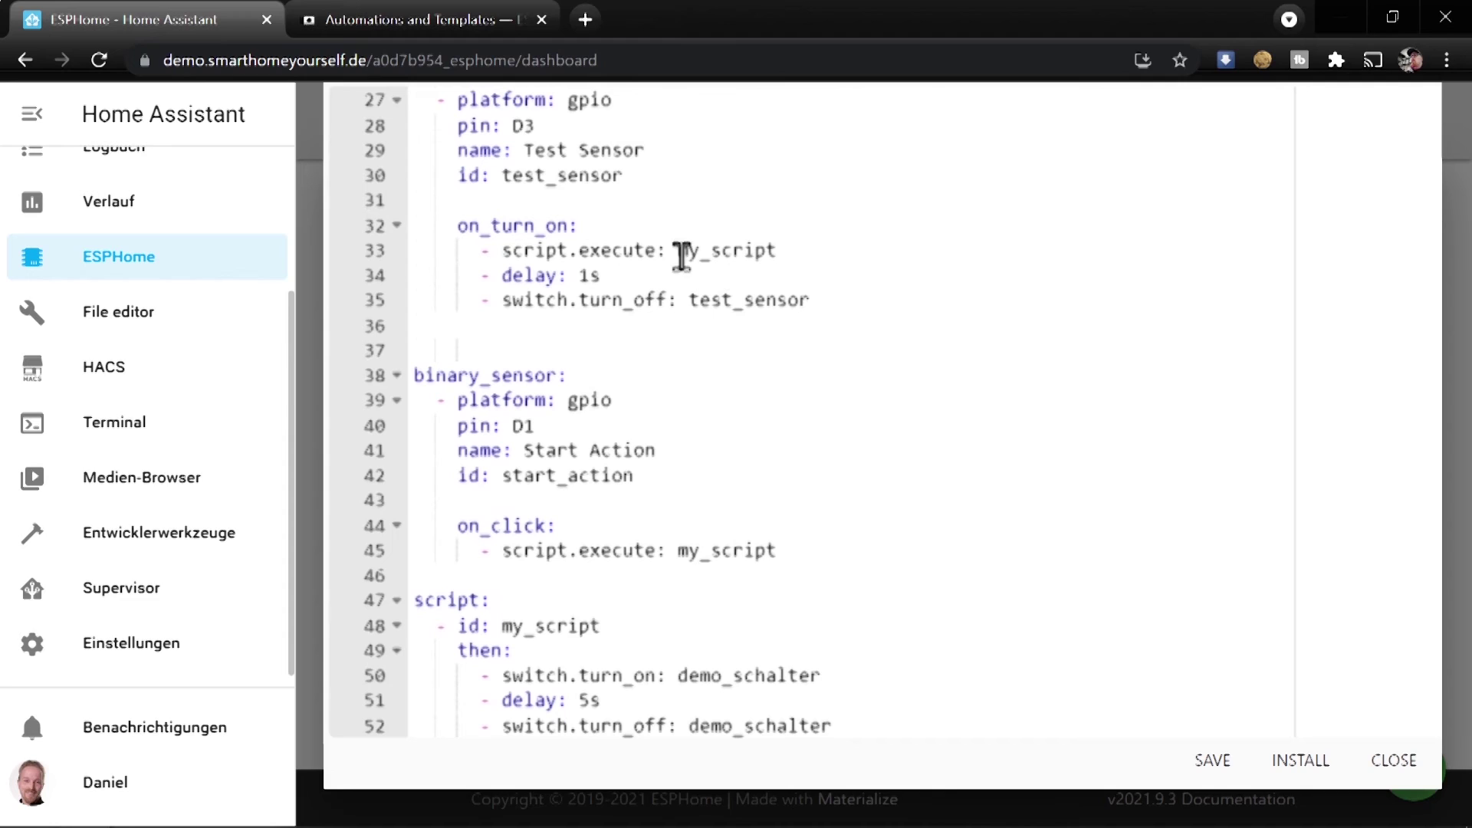
{"action": "left_click_drag", "start_coordinate": [804, 249], "coordinate": [491, 253]}
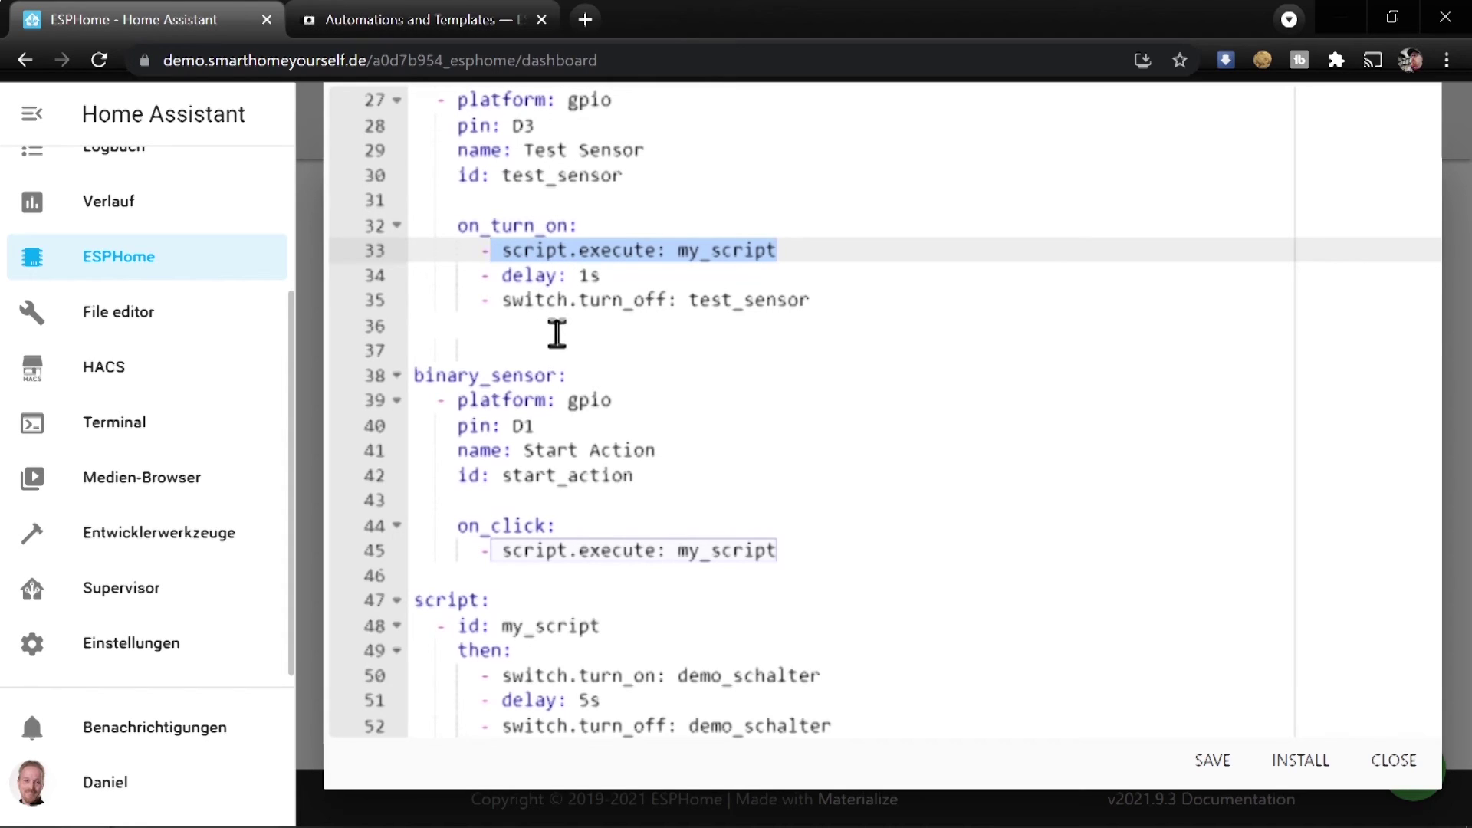
{"action": "left_click", "coordinate": [805, 253]}
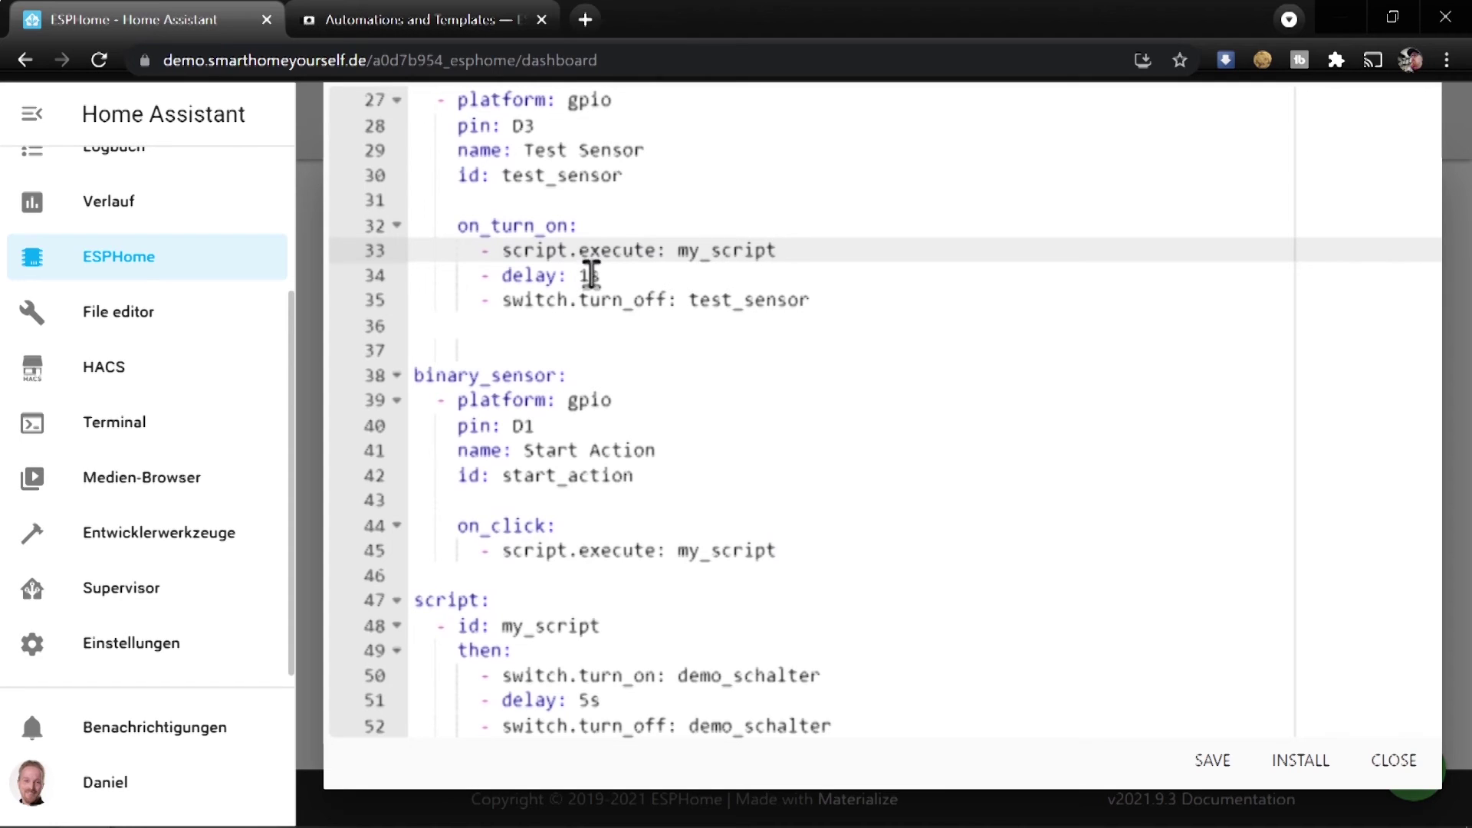
{"action": "left_click_drag", "start_coordinate": [505, 275], "coordinate": [644, 274]}
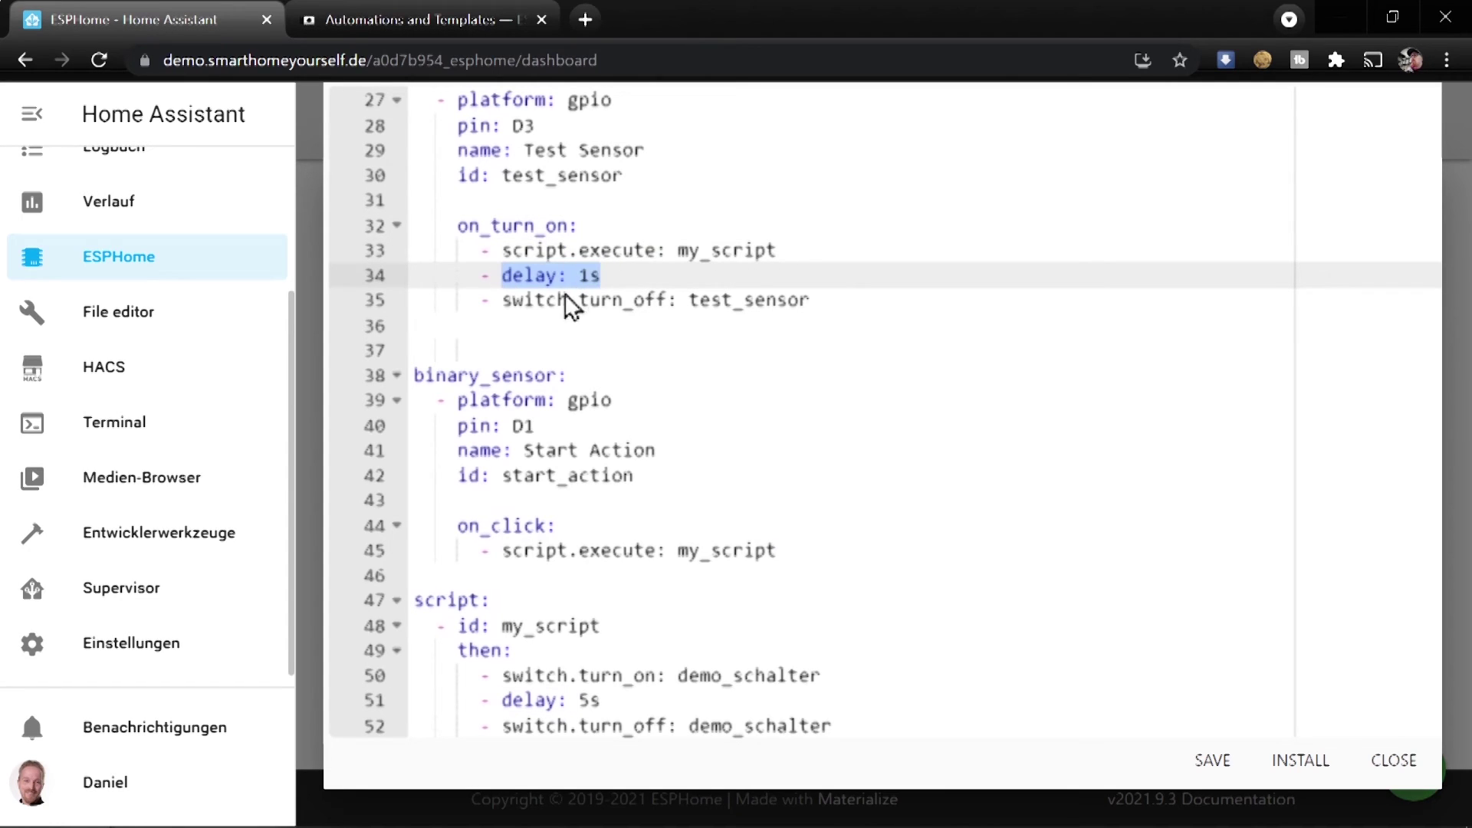
{"action": "left_click", "coordinate": [802, 250]}
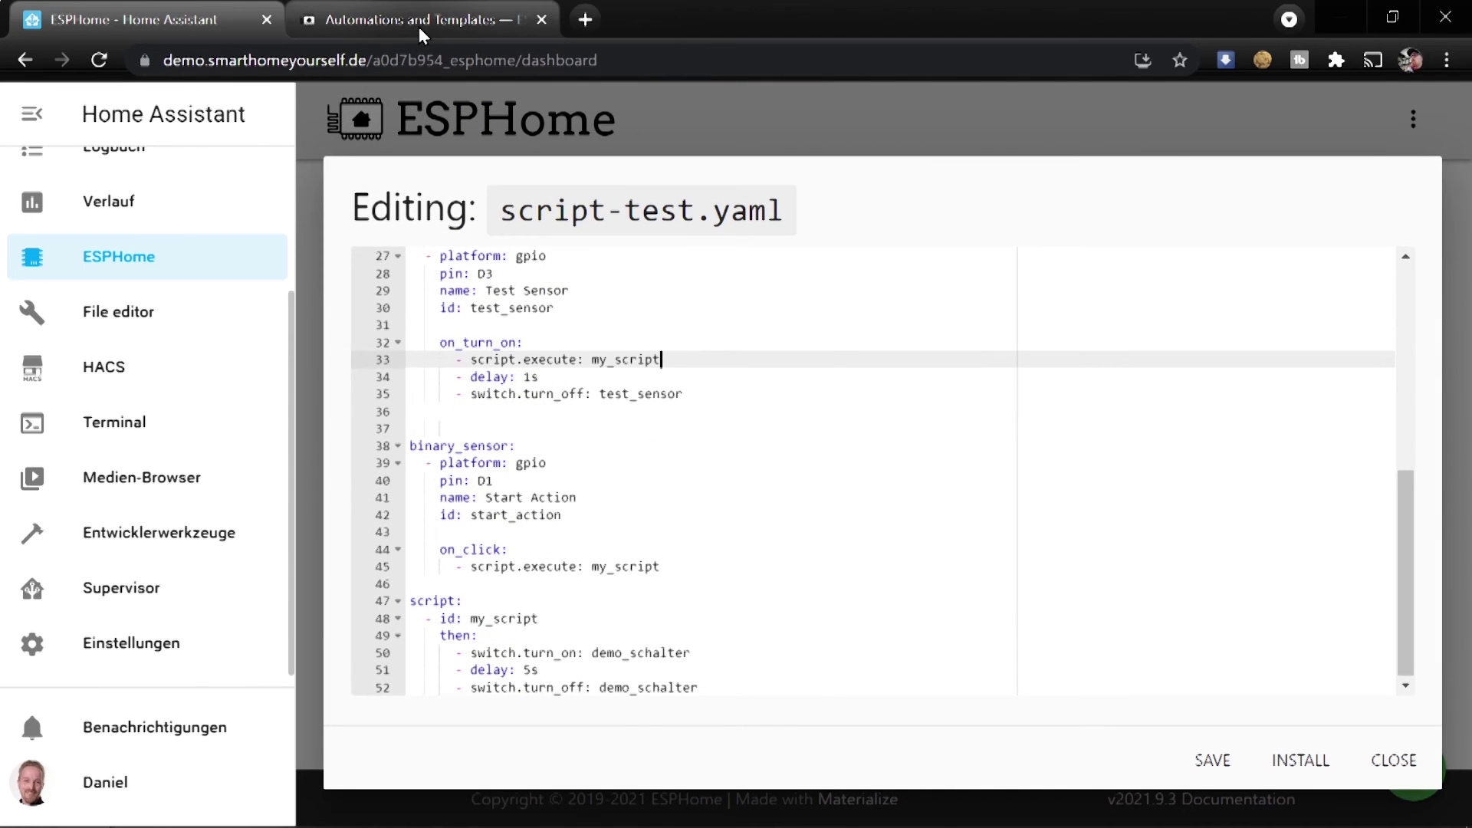
{"action": "left_click", "coordinate": [418, 26]}
Read the script.stop and script.wait examples in the Automations docs, then return to the editor
{"action": "scroll", "coordinate": [601, 384], "scroll_direction": "down", "scroll_amount": 6}
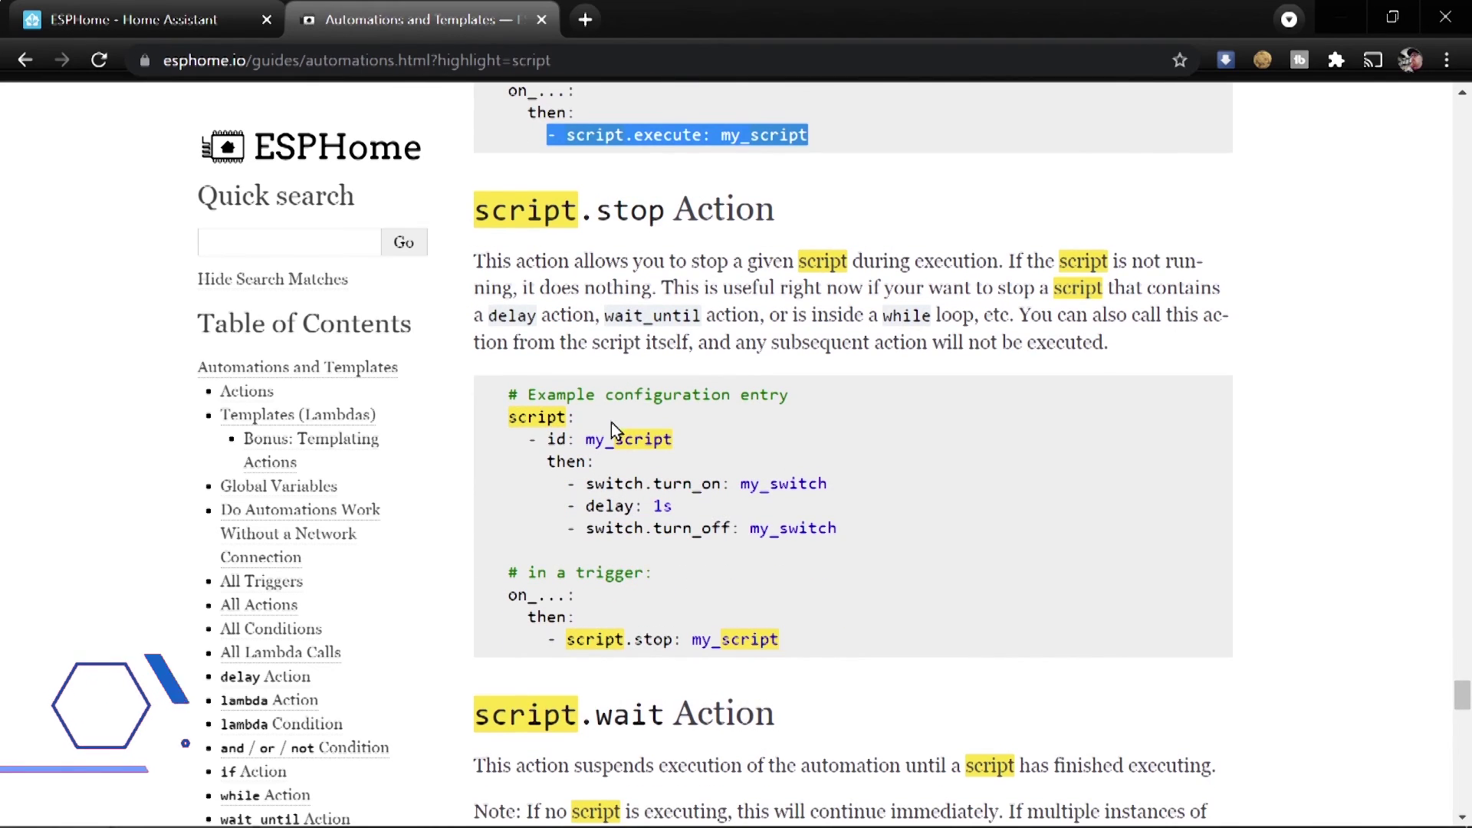
{"action": "scroll", "coordinate": [610, 426], "scroll_direction": "down", "scroll_amount": 3}
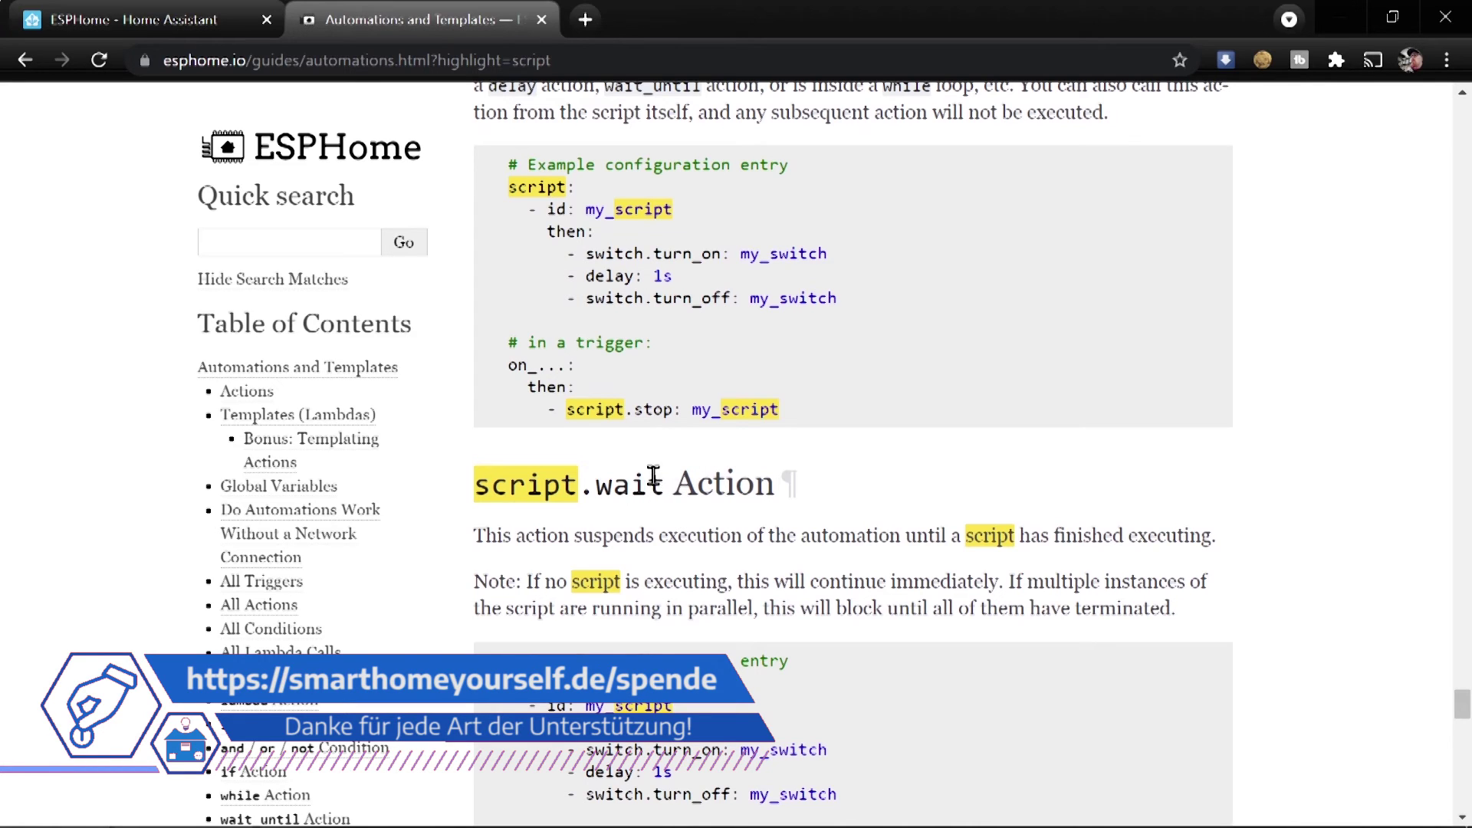
{"action": "left_click", "coordinate": [178, 16]}
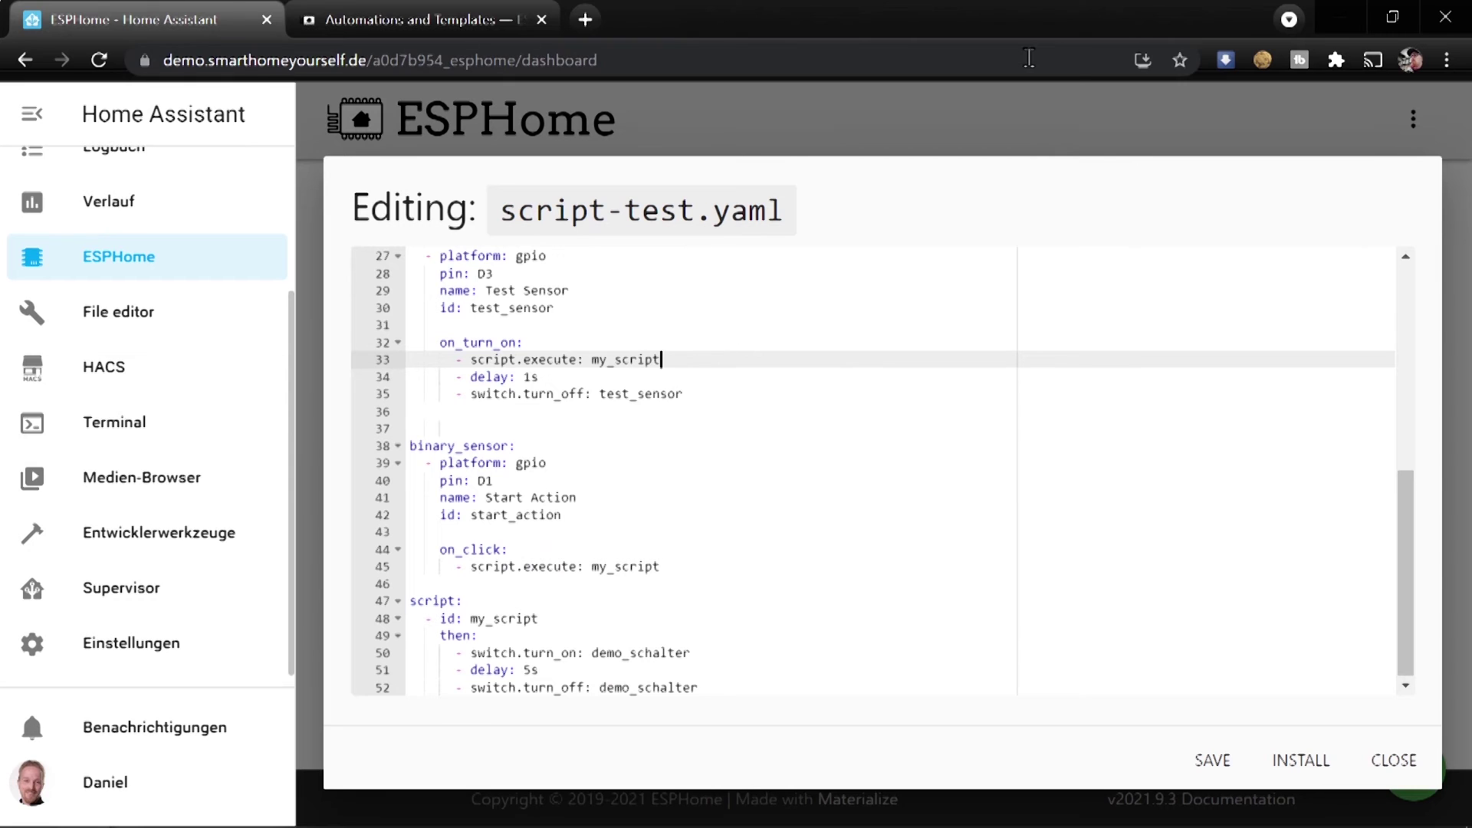
Insert '- script.wait: my_script' on a new line after script.execute
{"action": "key", "text": "Return"}
{"action": "type", "text": "- script.wai"}
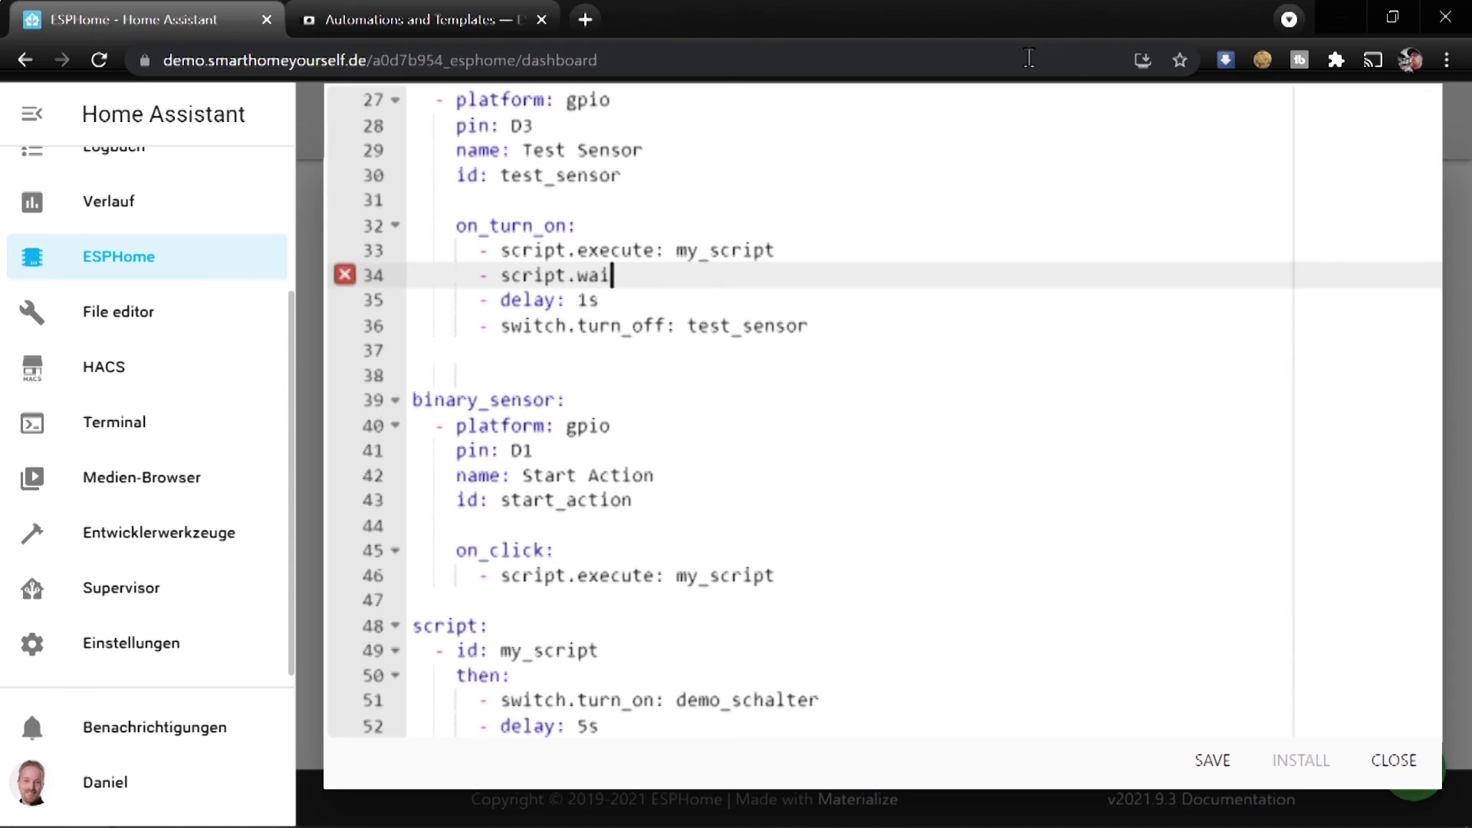
{"action": "type", "text": "t: my_"}
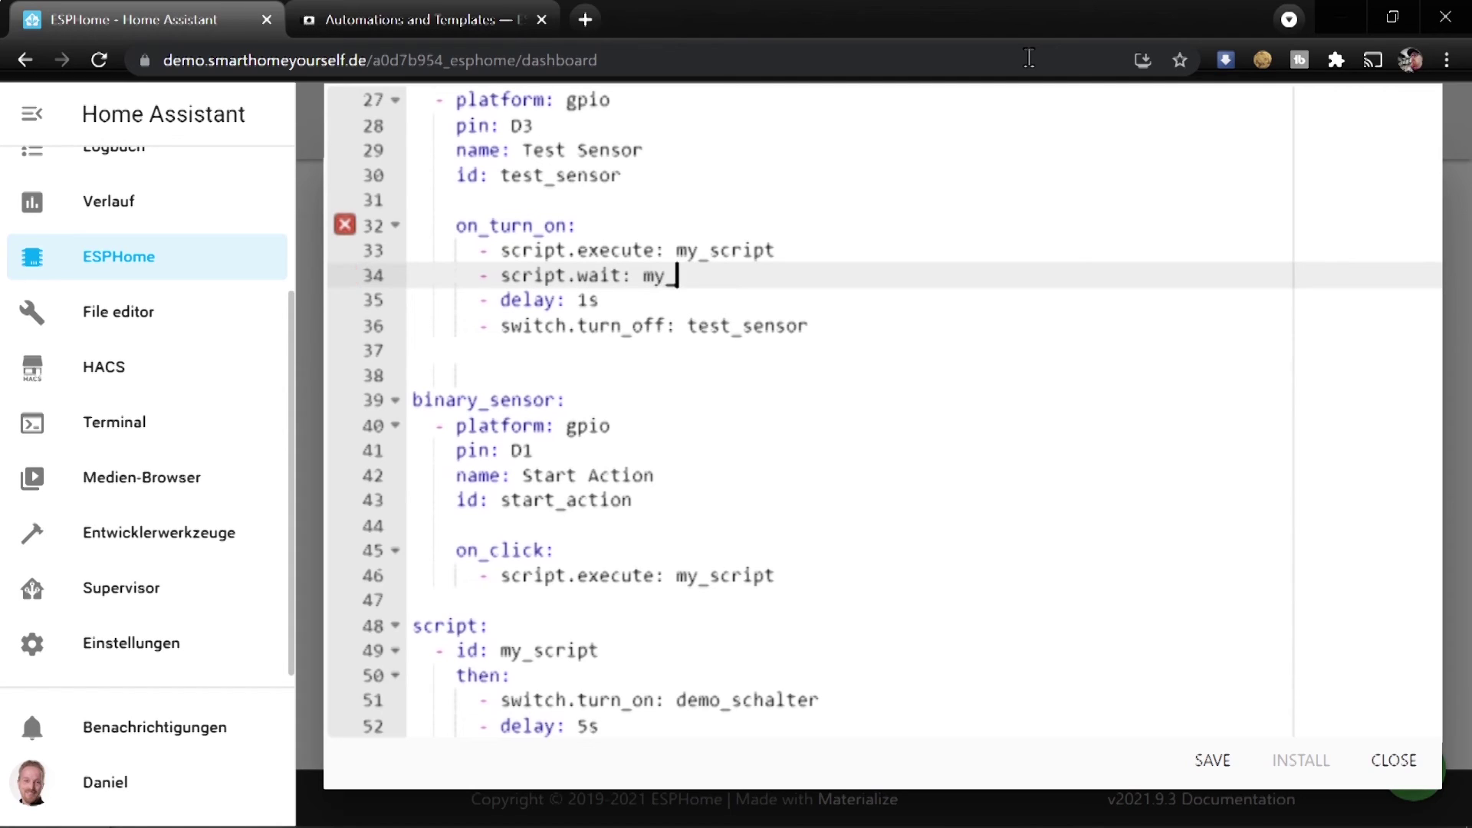
{"action": "type", "text": "script"}
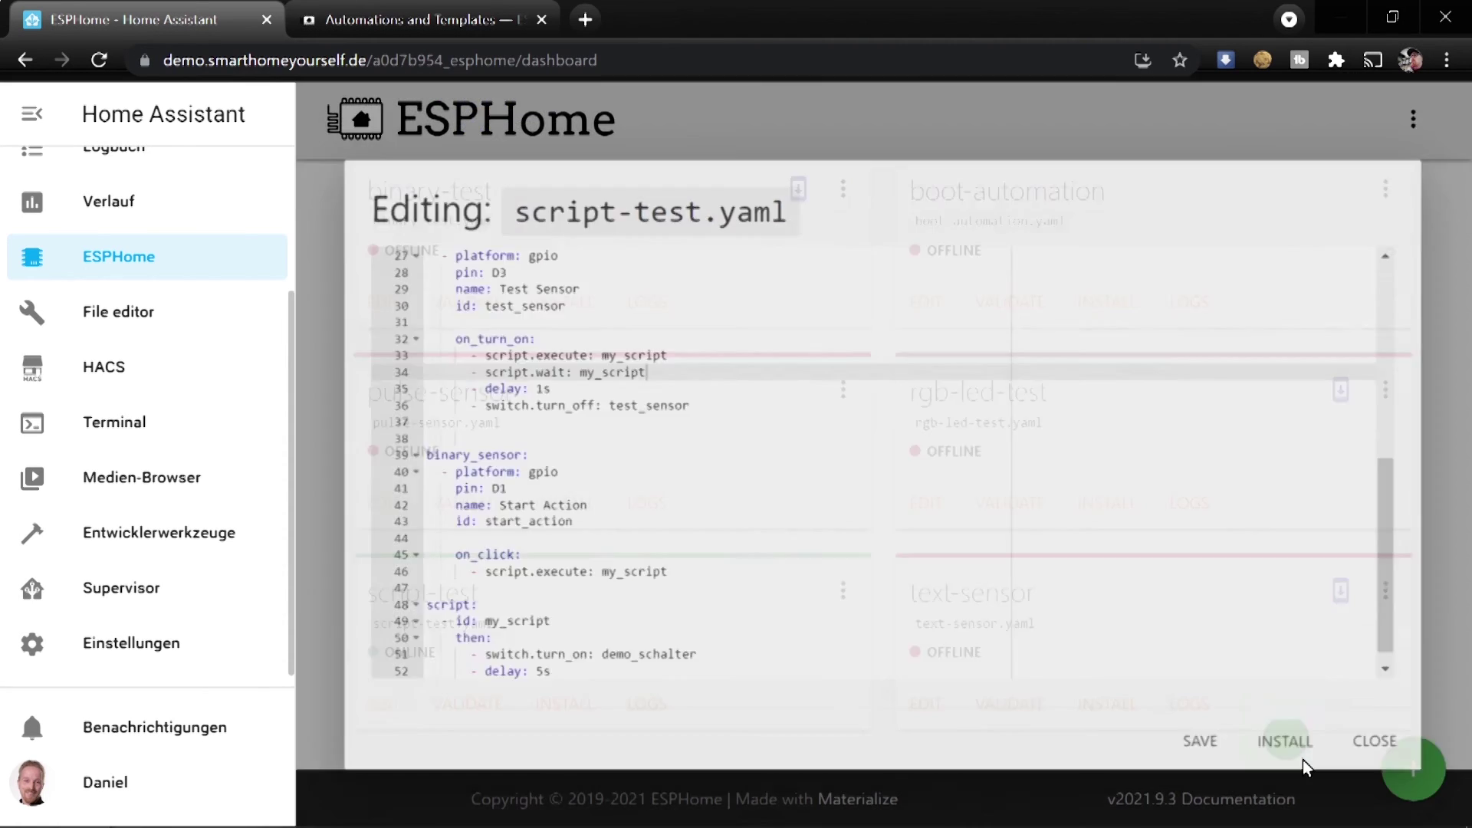
Install the rebuilt script-test firmware wirelessly
{"action": "left_click", "coordinate": [1302, 760]}
{"action": "left_click", "coordinate": [729, 324]}
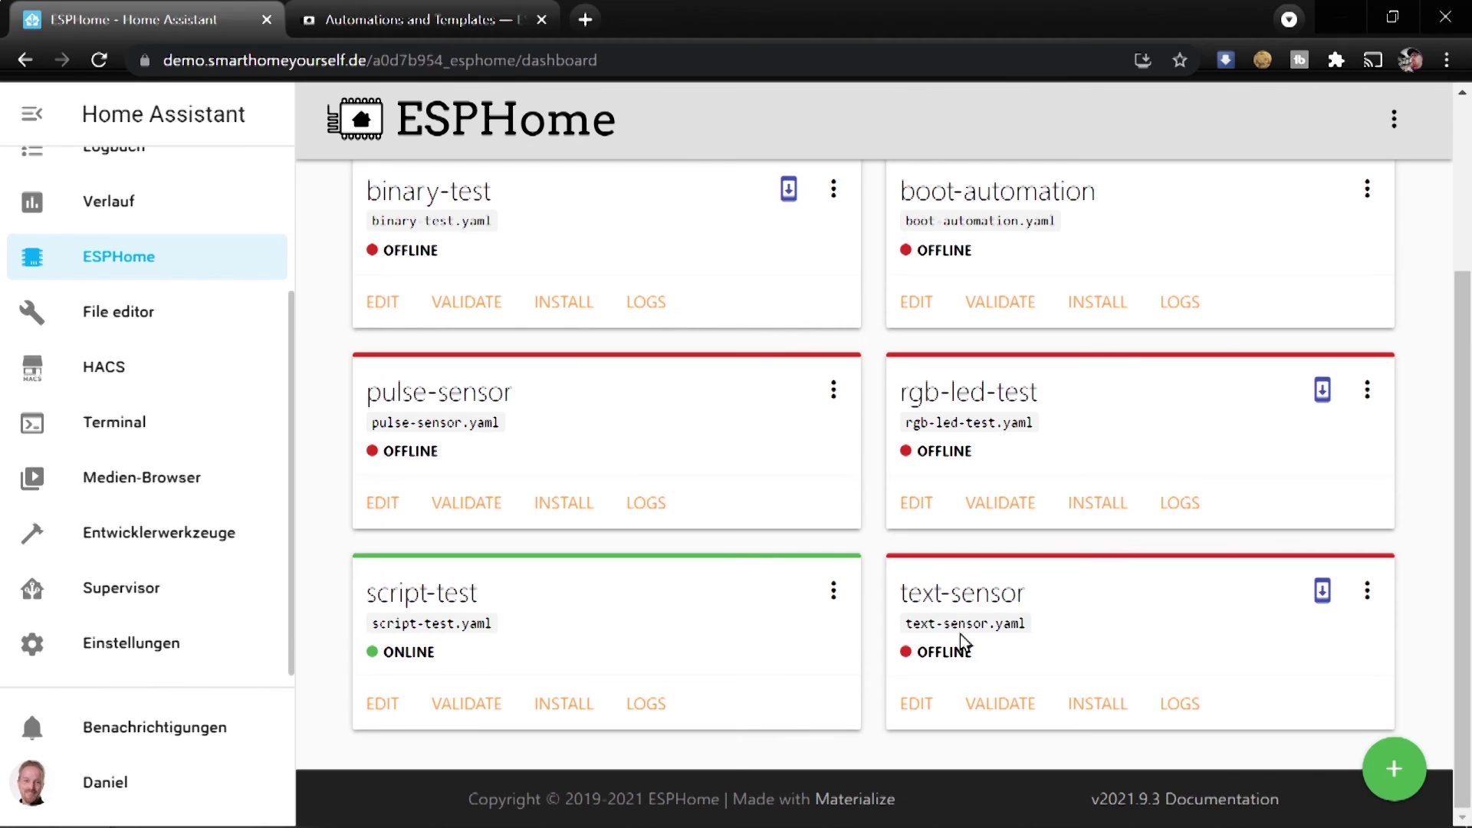
{"action": "scroll", "coordinate": [164, 230], "scroll_direction": "up", "scroll_amount": 3}
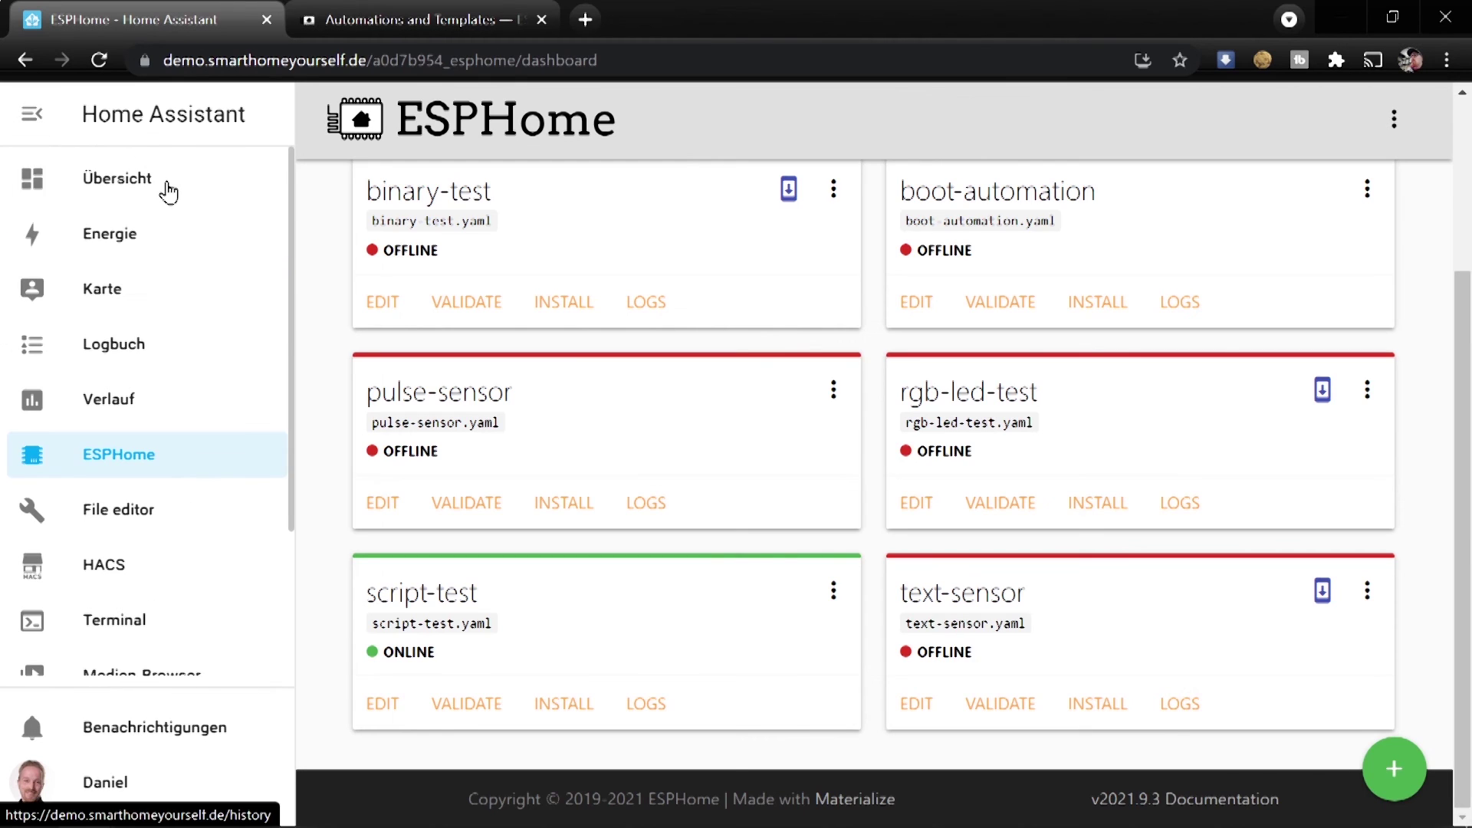
{"action": "left_click", "coordinate": [167, 188]}
On the TEST view, switch Test Sensor on and watch Demo Schalter follow, checking the docs meanwhile
{"action": "left_click", "coordinate": [411, 120]}
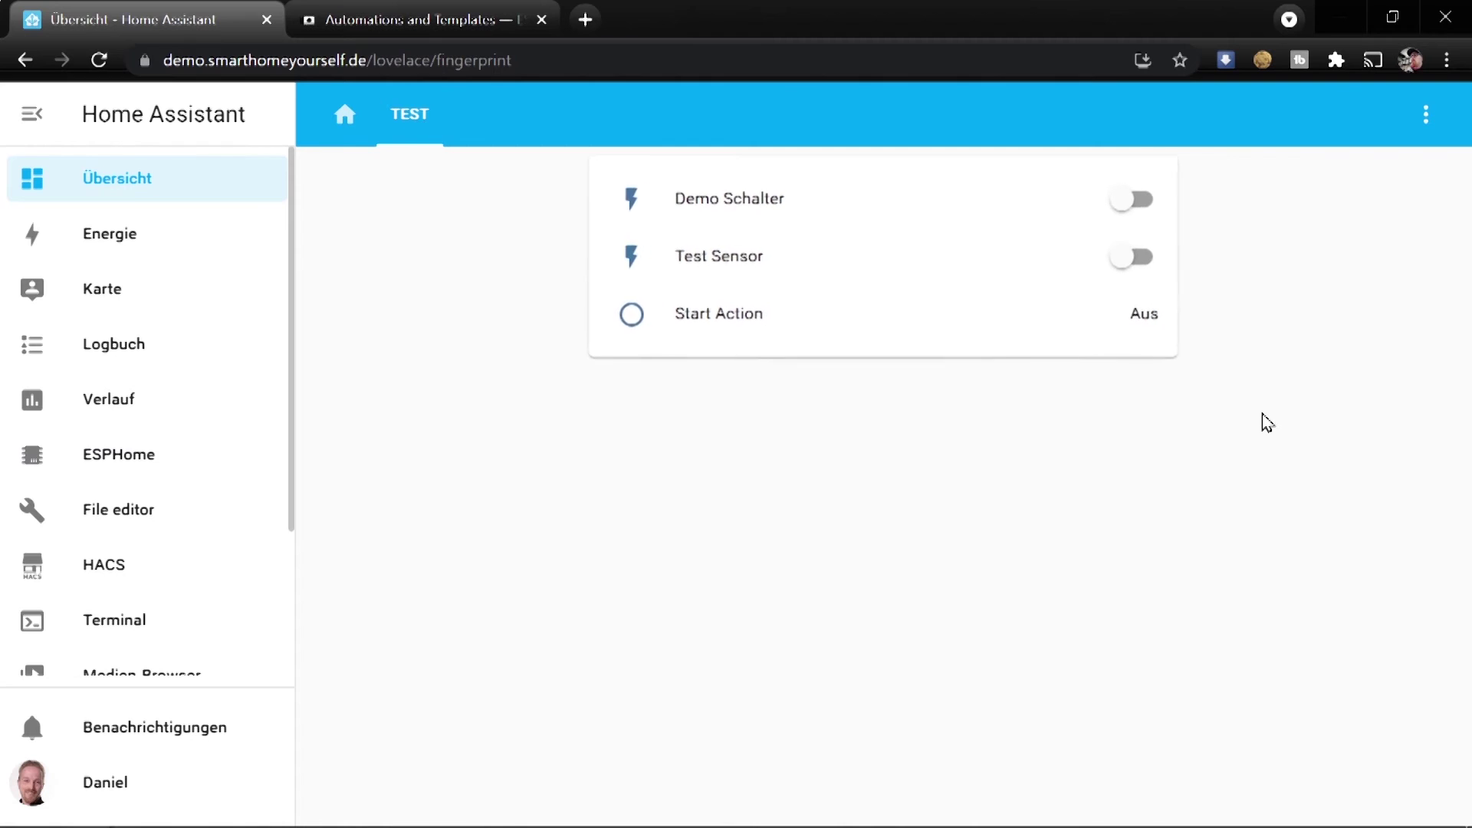
{"action": "left_click", "coordinate": [1166, 290]}
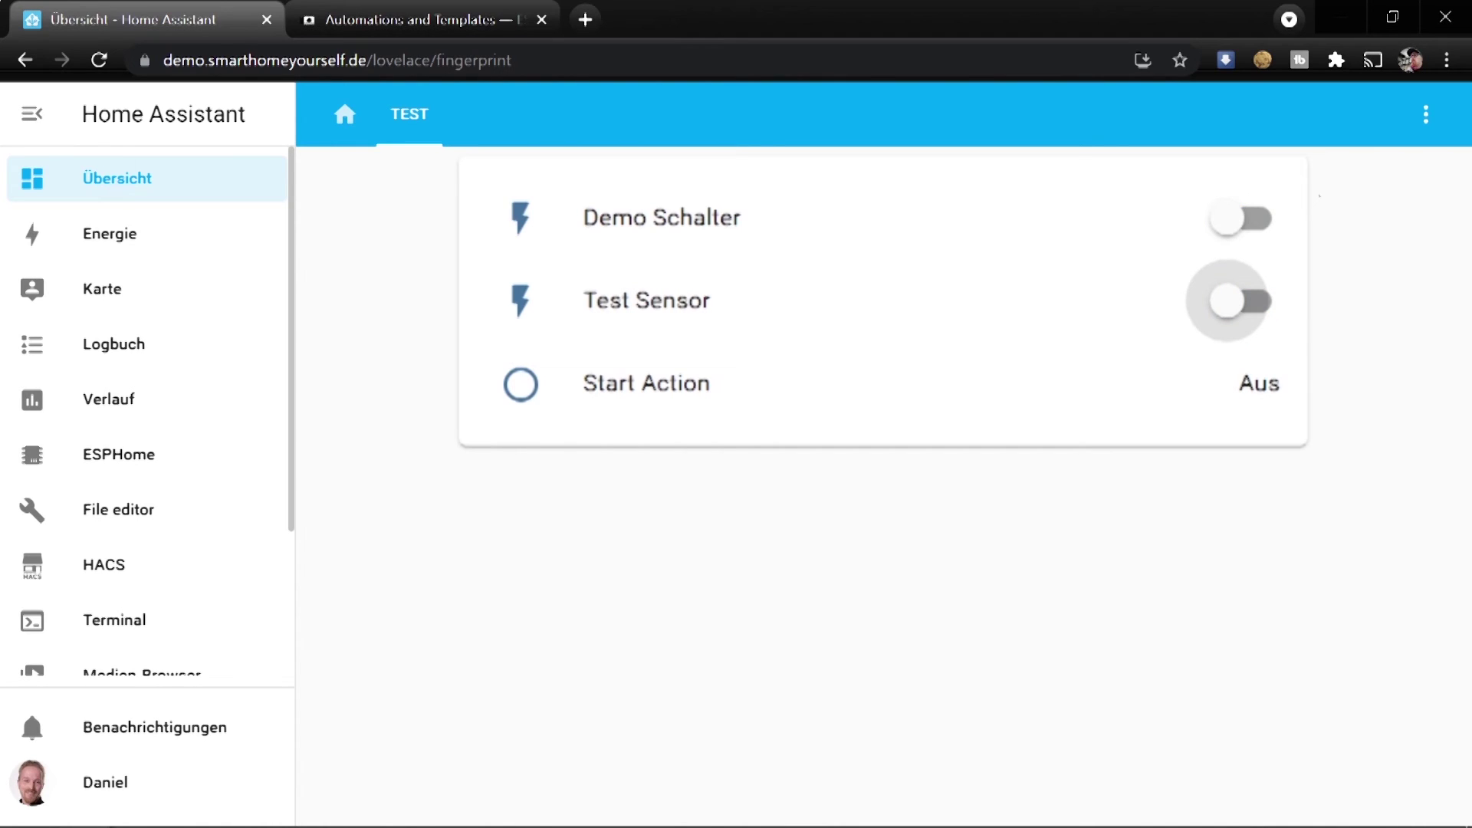
{"action": "left_click", "coordinate": [421, 20]}
{"action": "scroll", "coordinate": [586, 403], "scroll_direction": "up", "scroll_amount": 4}
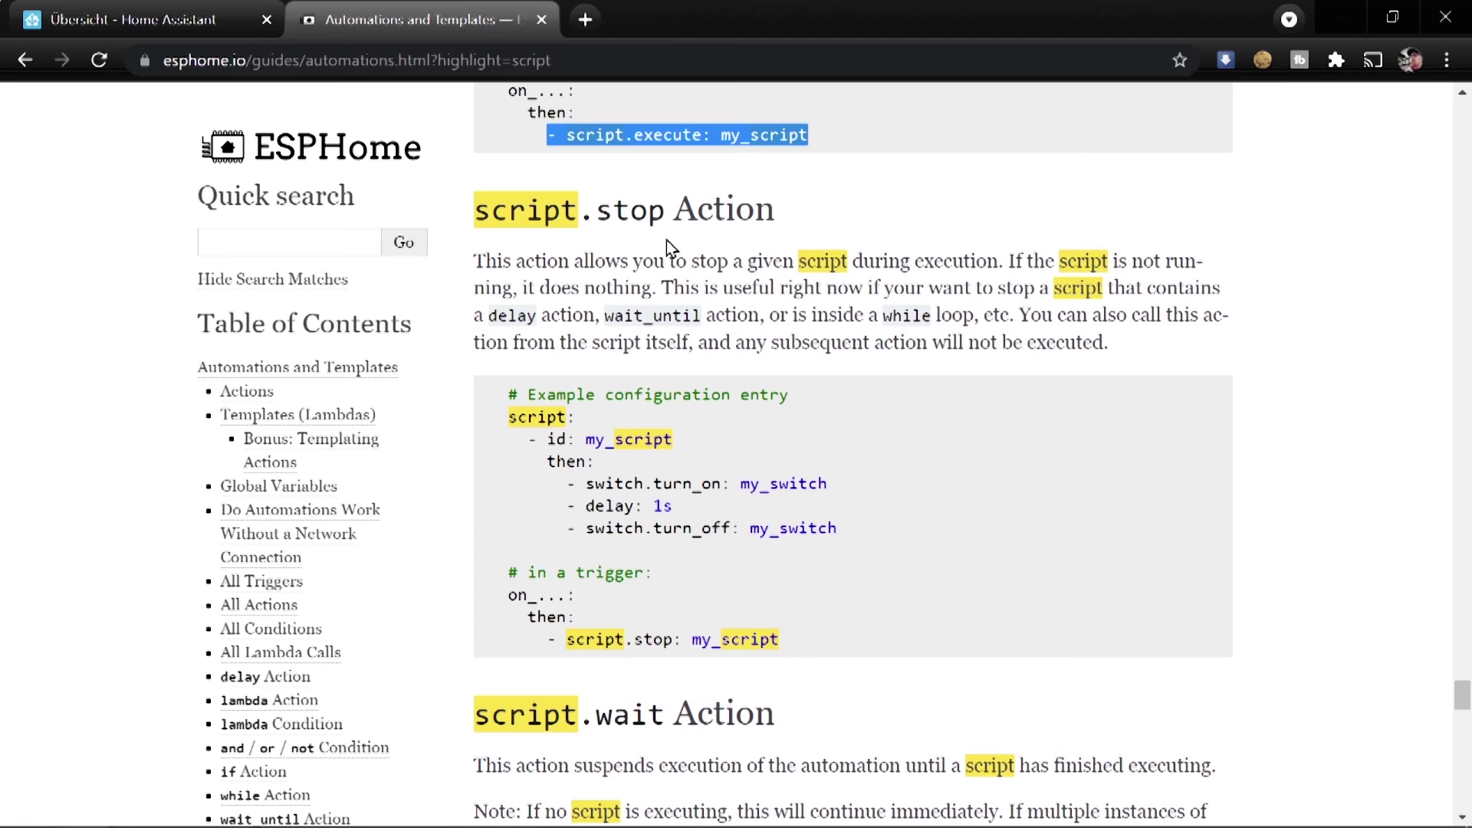
{"action": "left_click", "coordinate": [178, 21]}
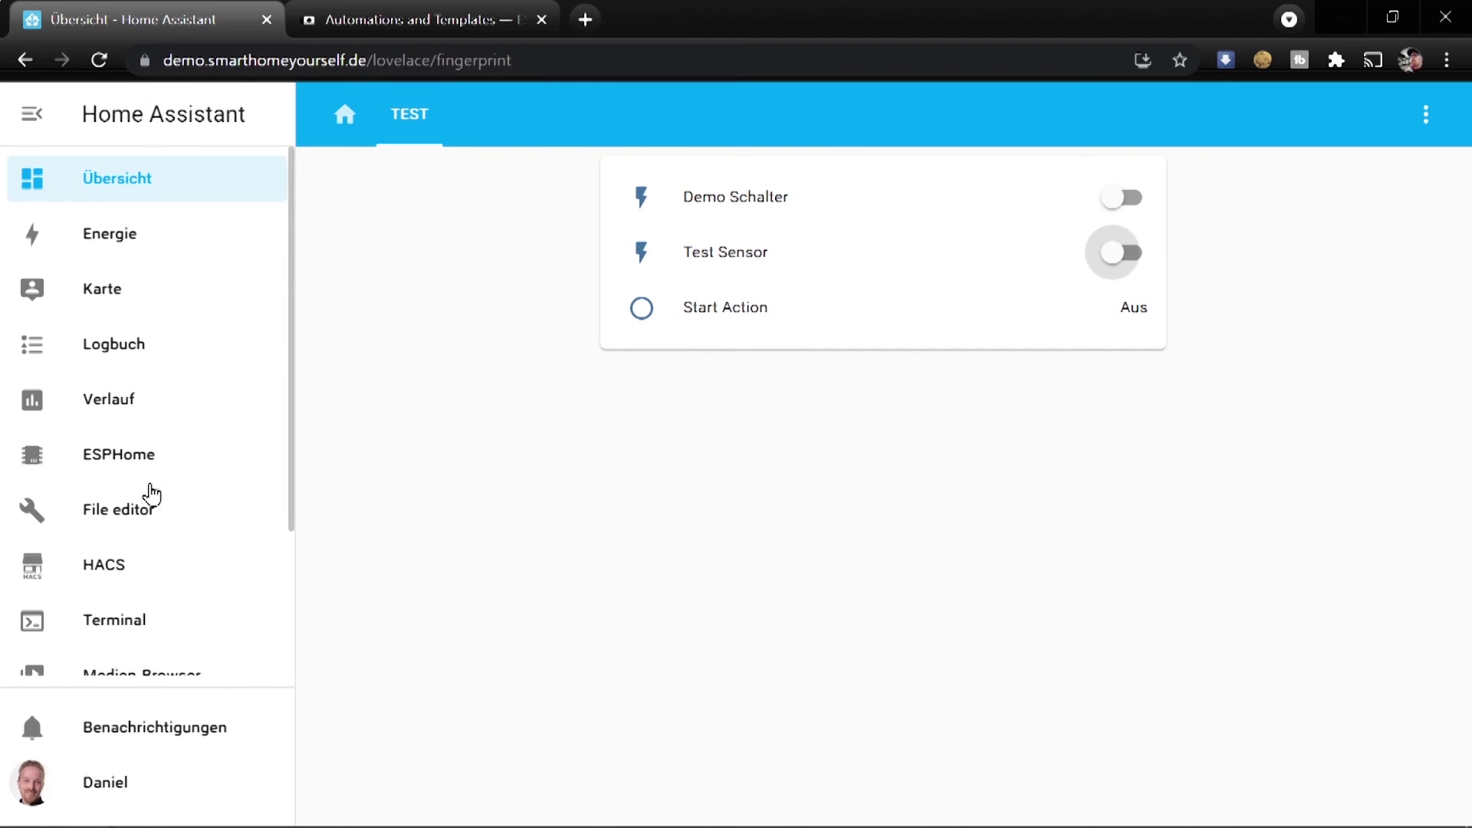
In script-test.yaml, change line 46's script.execute to script.stop: my_script
{"action": "scroll", "coordinate": [151, 495], "scroll_direction": "down", "scroll_amount": 3}
{"action": "left_click", "coordinate": [130, 262]}
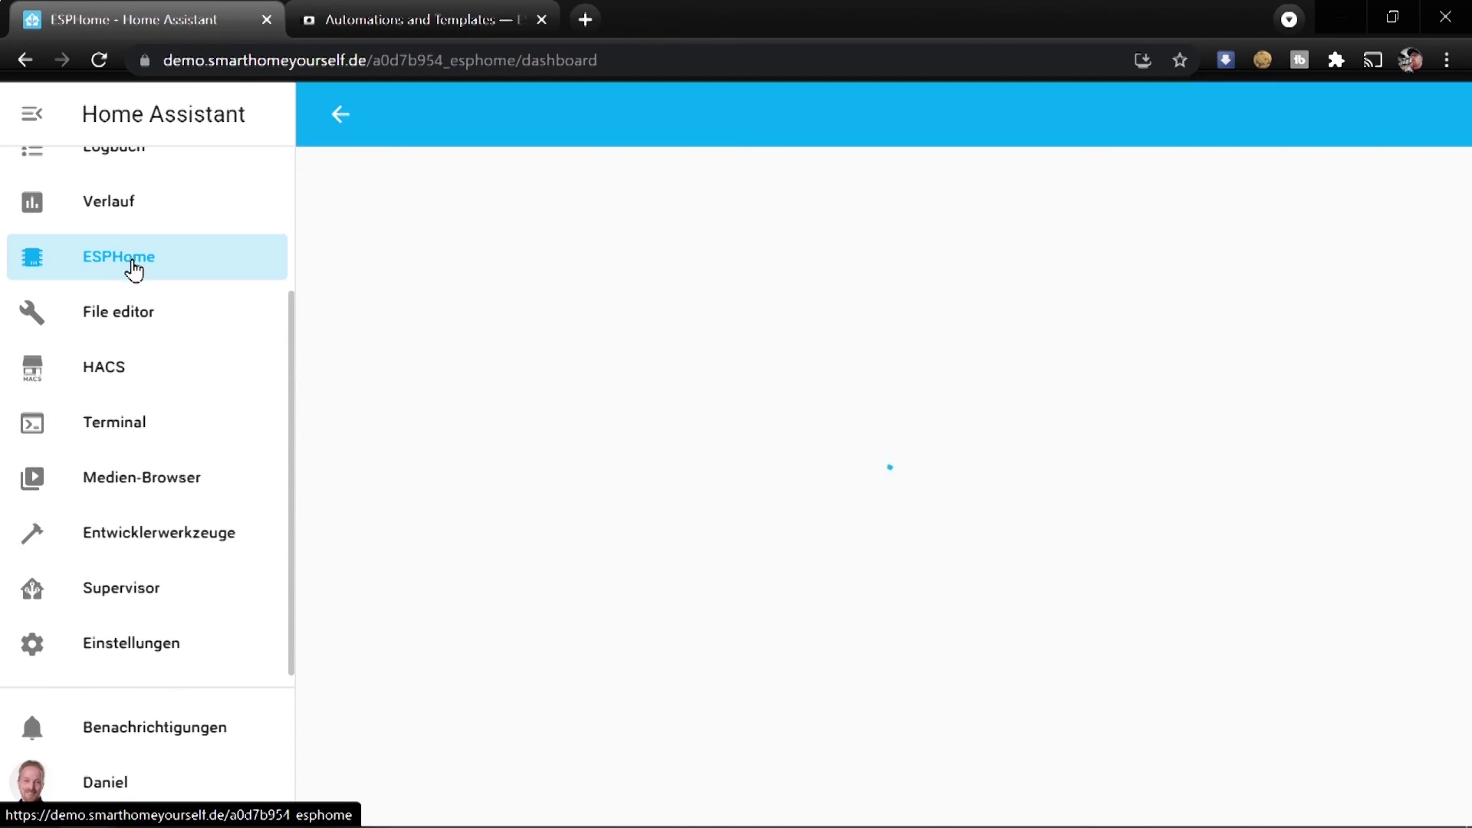
{"action": "scroll", "coordinate": [440, 583], "scroll_direction": "down", "scroll_amount": 3}
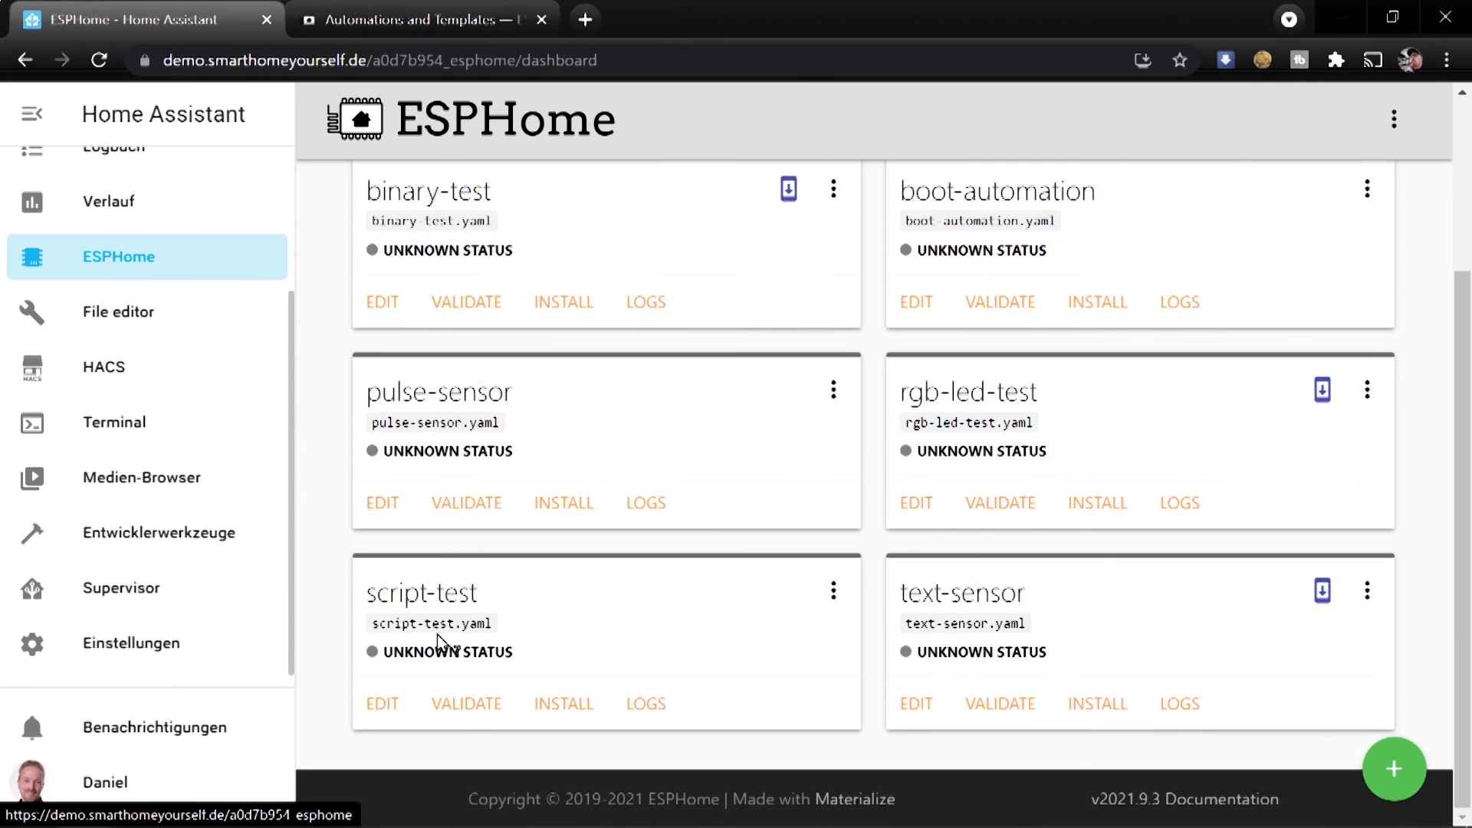
{"action": "left_click", "coordinate": [381, 704]}
{"action": "scroll", "coordinate": [644, 590], "scroll_direction": "down", "scroll_amount": 6}
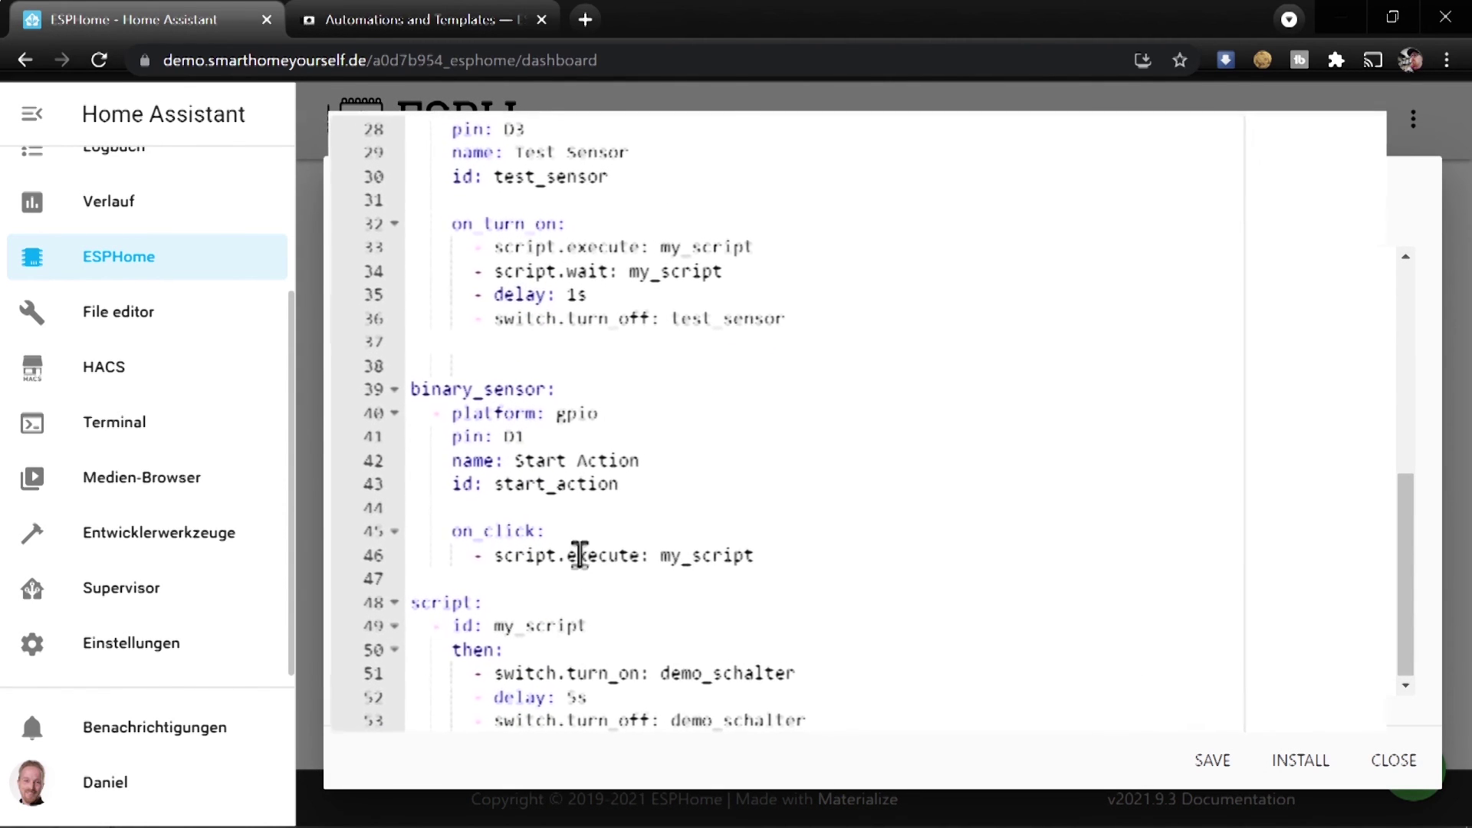
{"action": "double_click", "coordinate": [605, 556]}
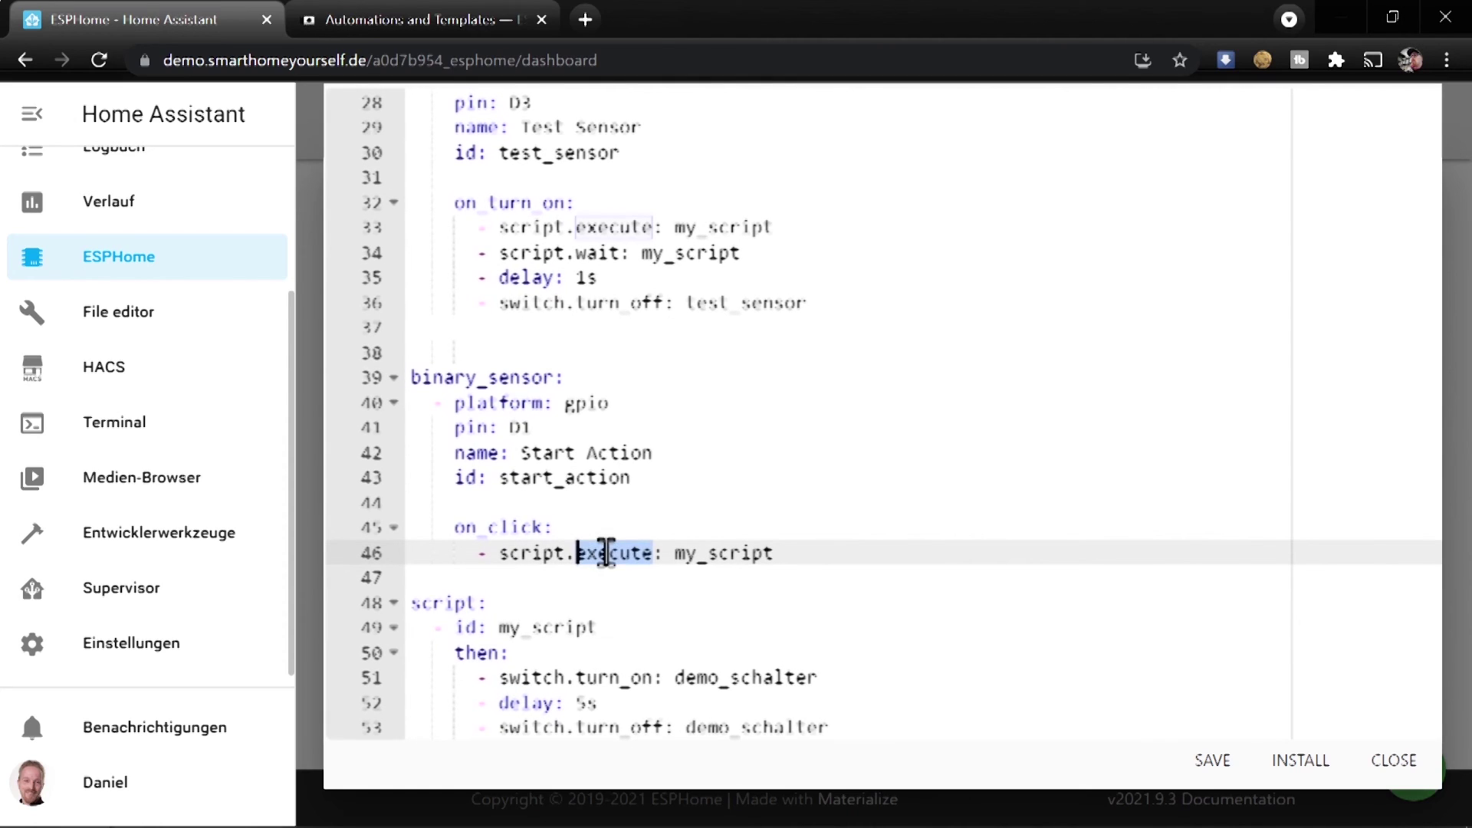
{"action": "type", "text": "stop"}
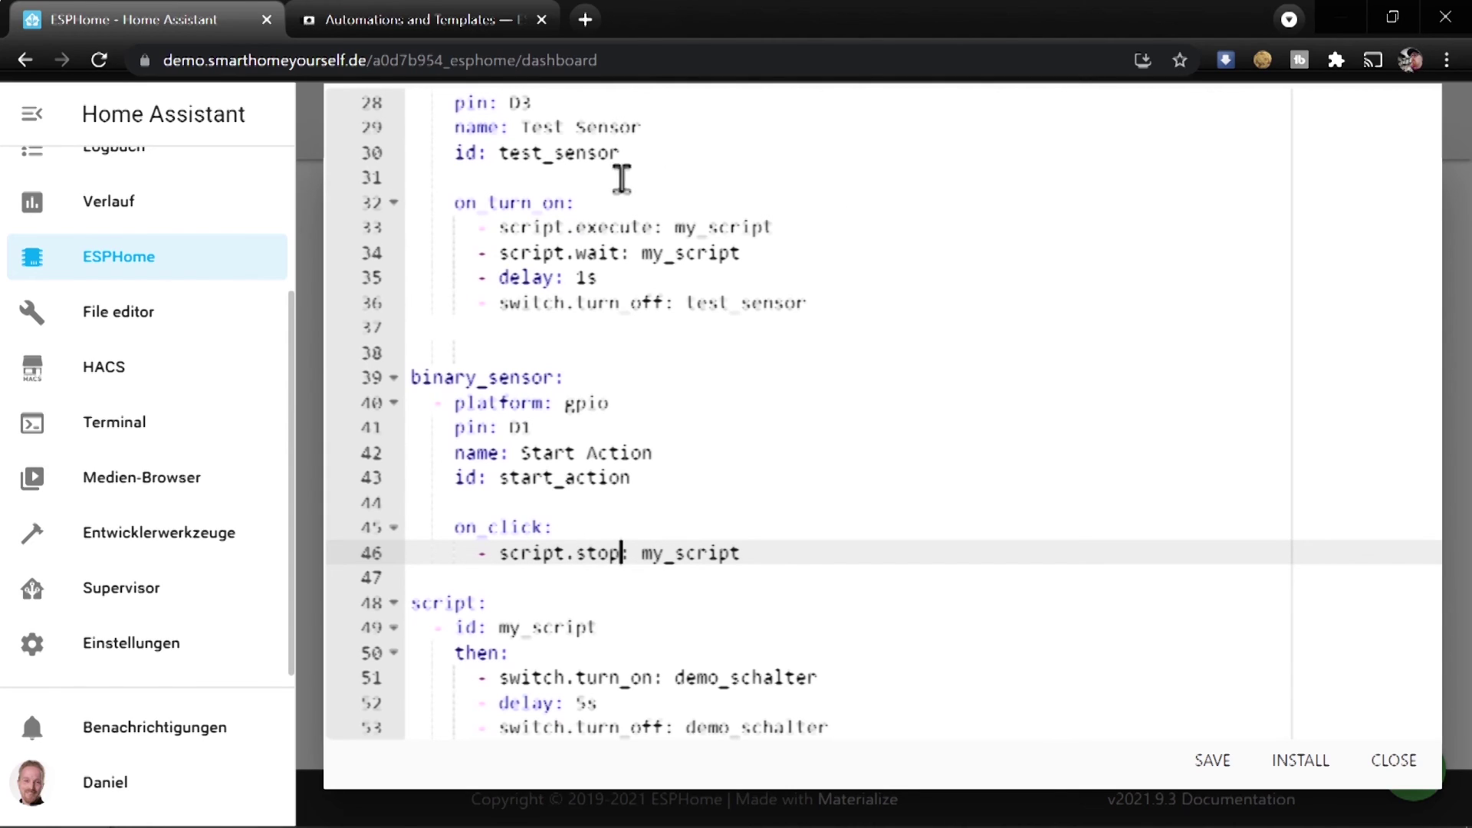
Install the firmware wirelessly, close the log, and open the TEST dashboard view
{"action": "left_click_drag", "start_coordinate": [773, 227], "coordinate": [458, 227]}
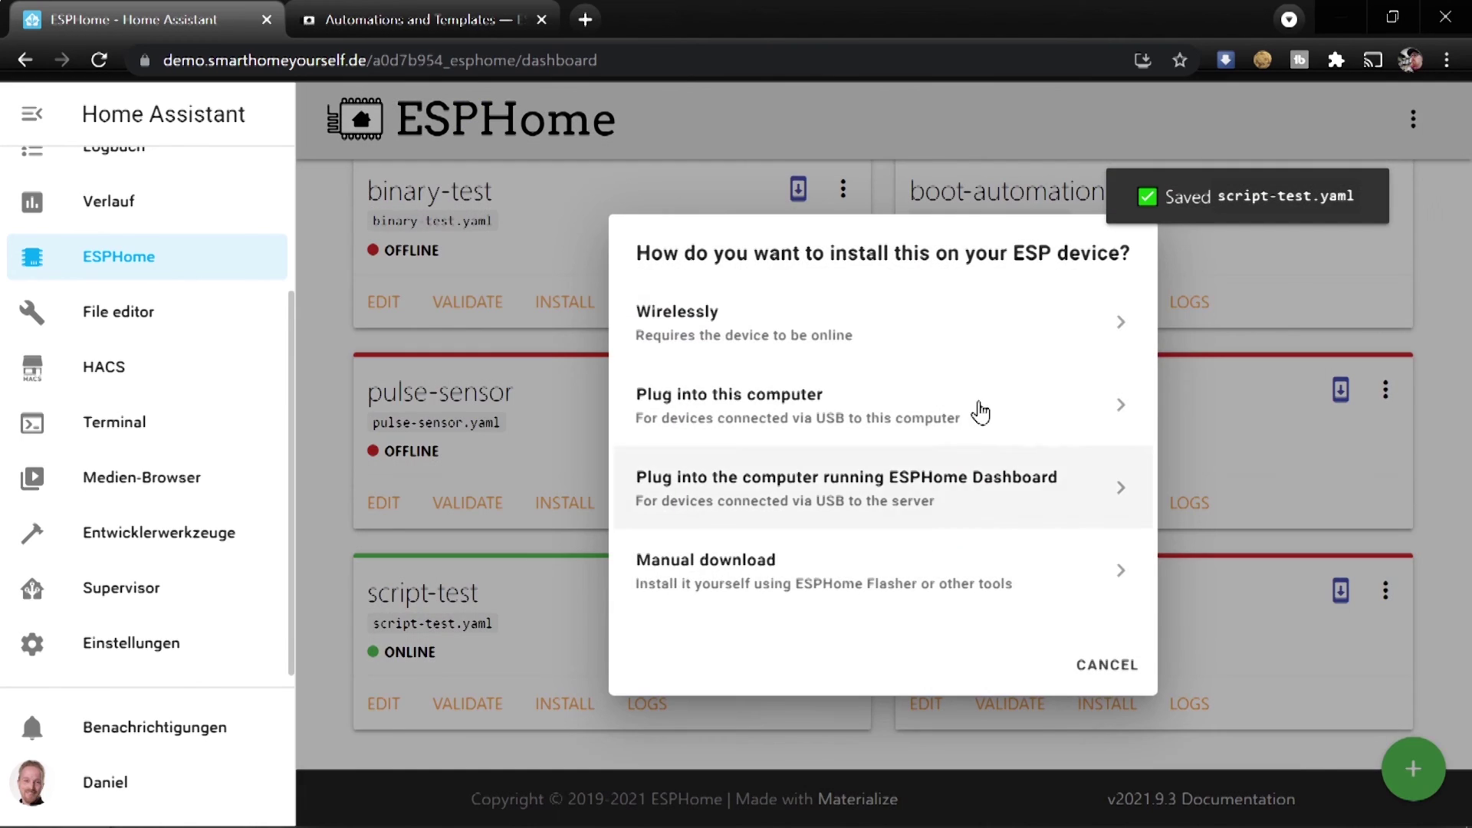
{"action": "left_click", "coordinate": [725, 329]}
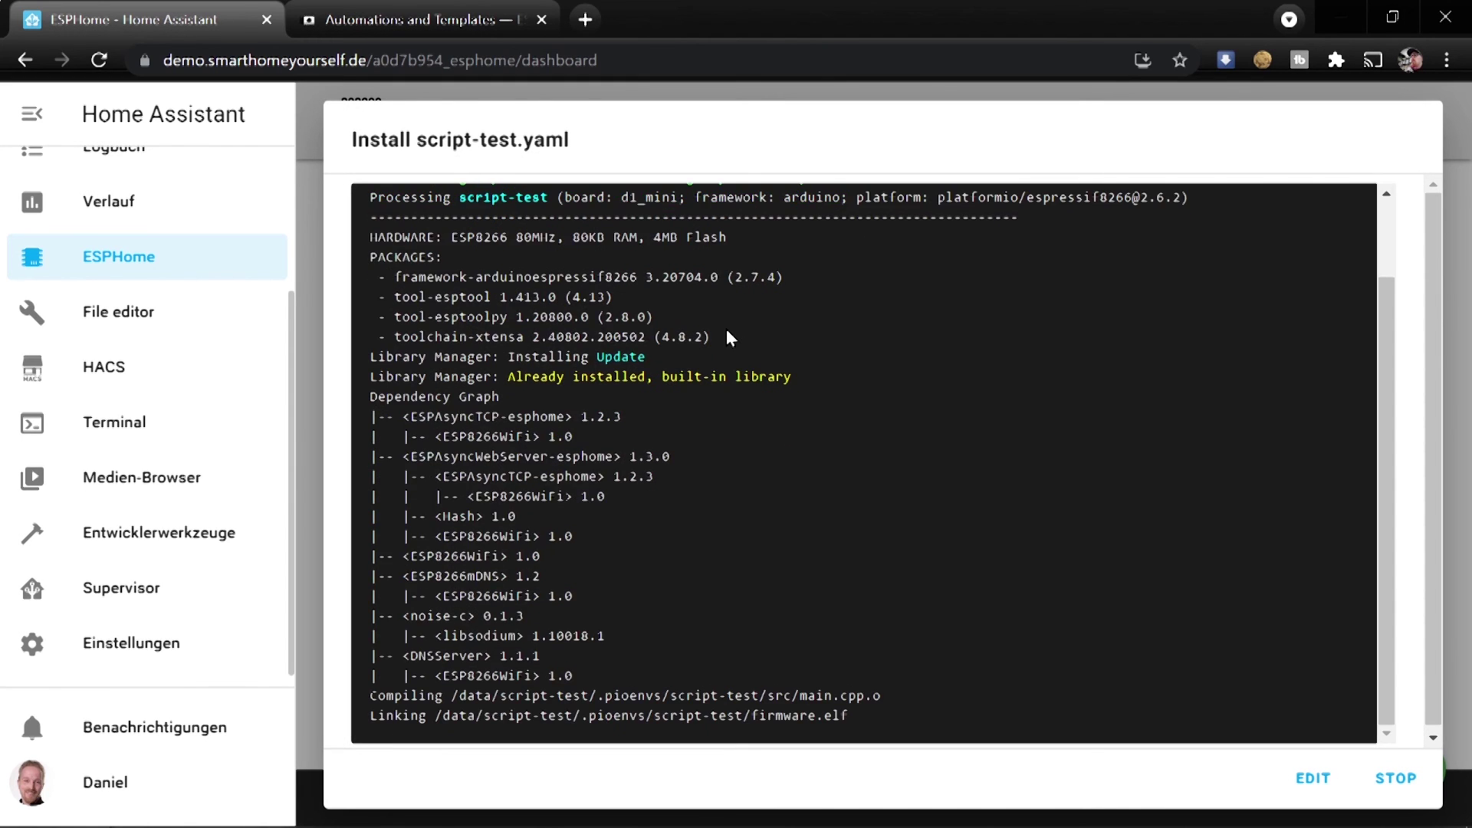
{"action": "left_click", "coordinate": [1409, 781]}
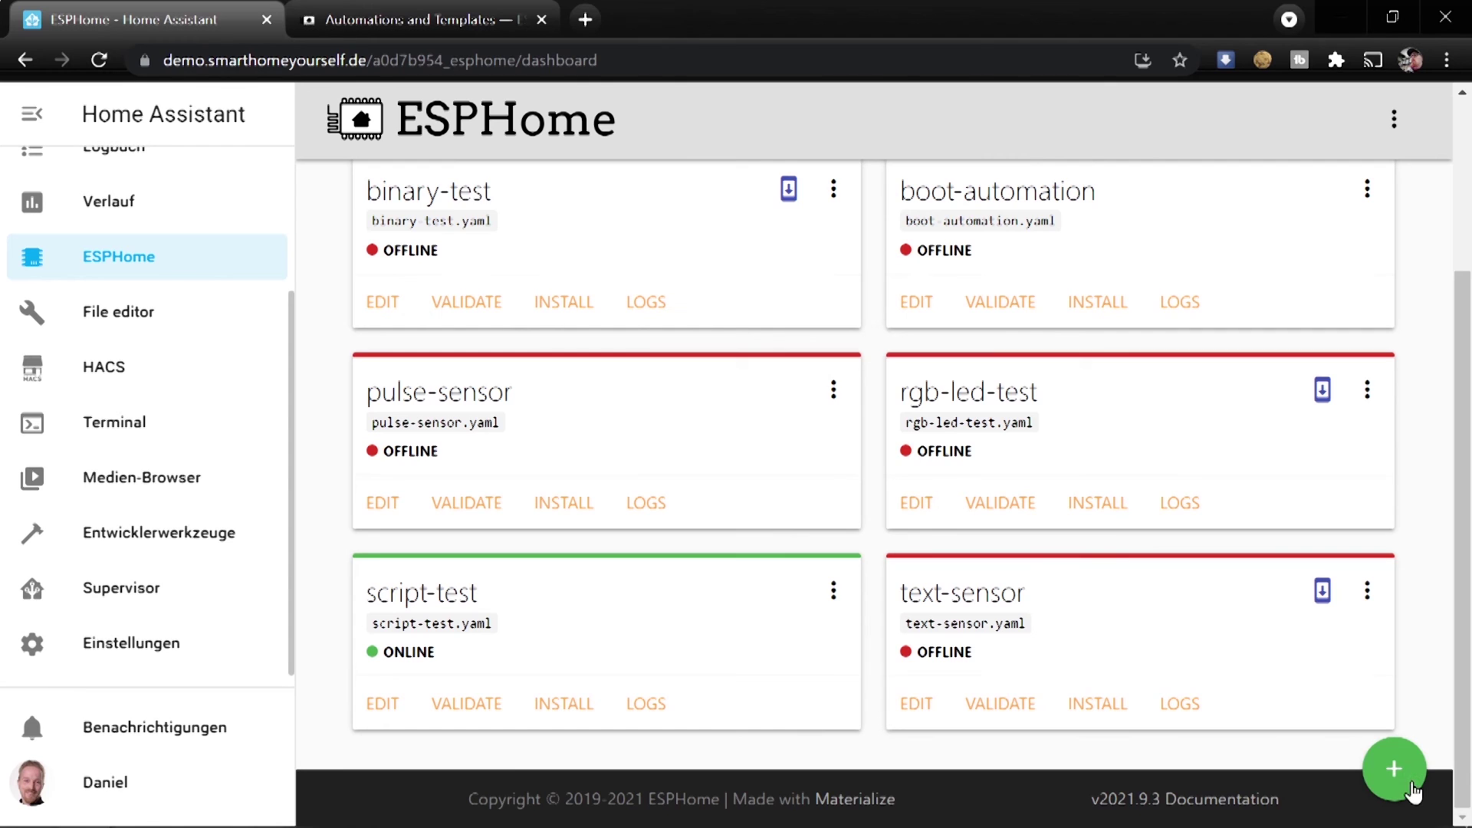
{"action": "scroll", "coordinate": [145, 269], "scroll_direction": "up", "scroll_amount": 3}
{"action": "left_click", "coordinate": [143, 180]}
{"action": "left_click", "coordinate": [407, 123]}
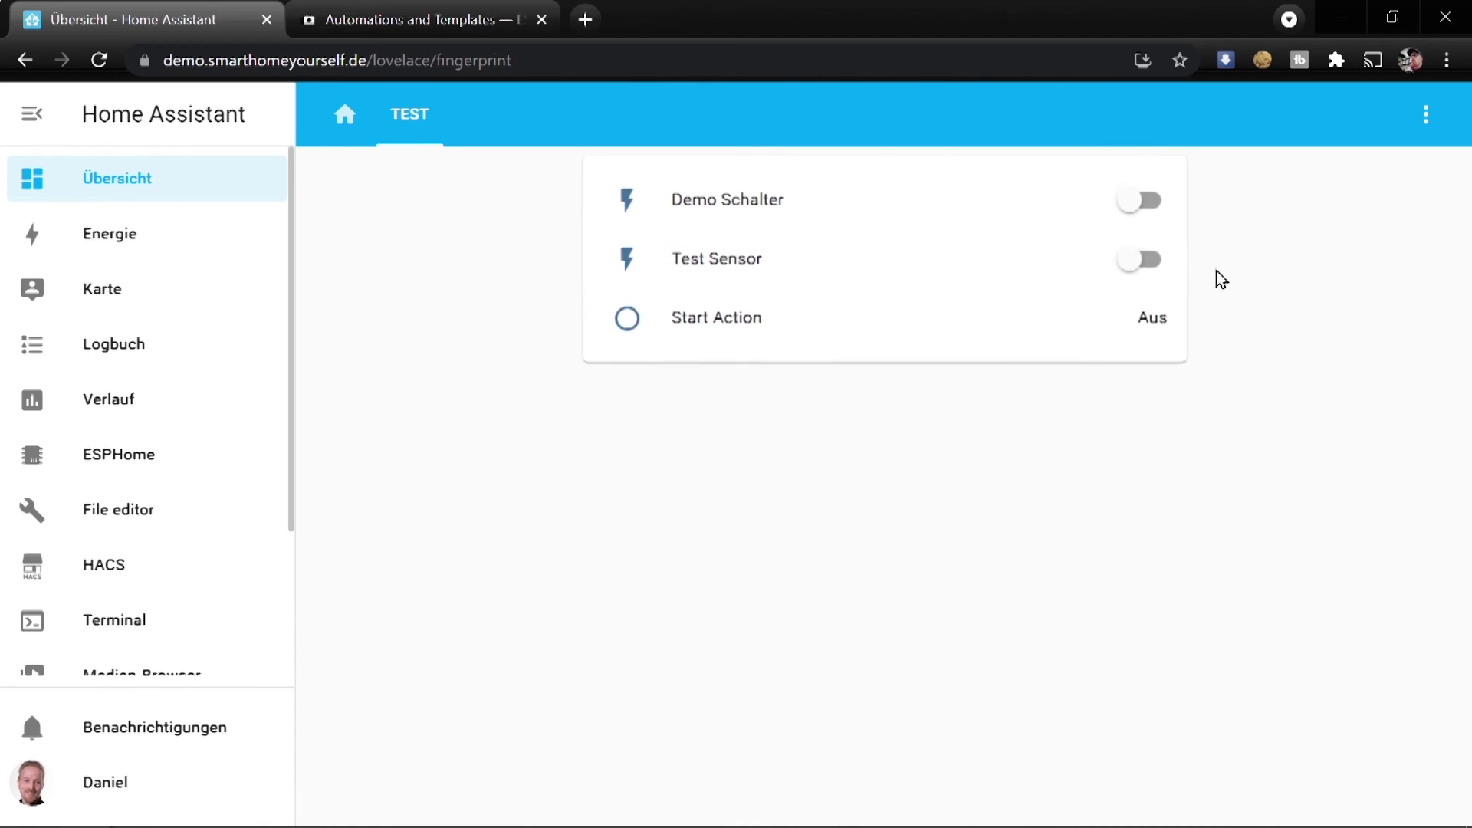
Toggle Test Sensor on and off repeatedly and switch Demo Schalter off to test the script
{"action": "left_click", "coordinate": [1129, 256]}
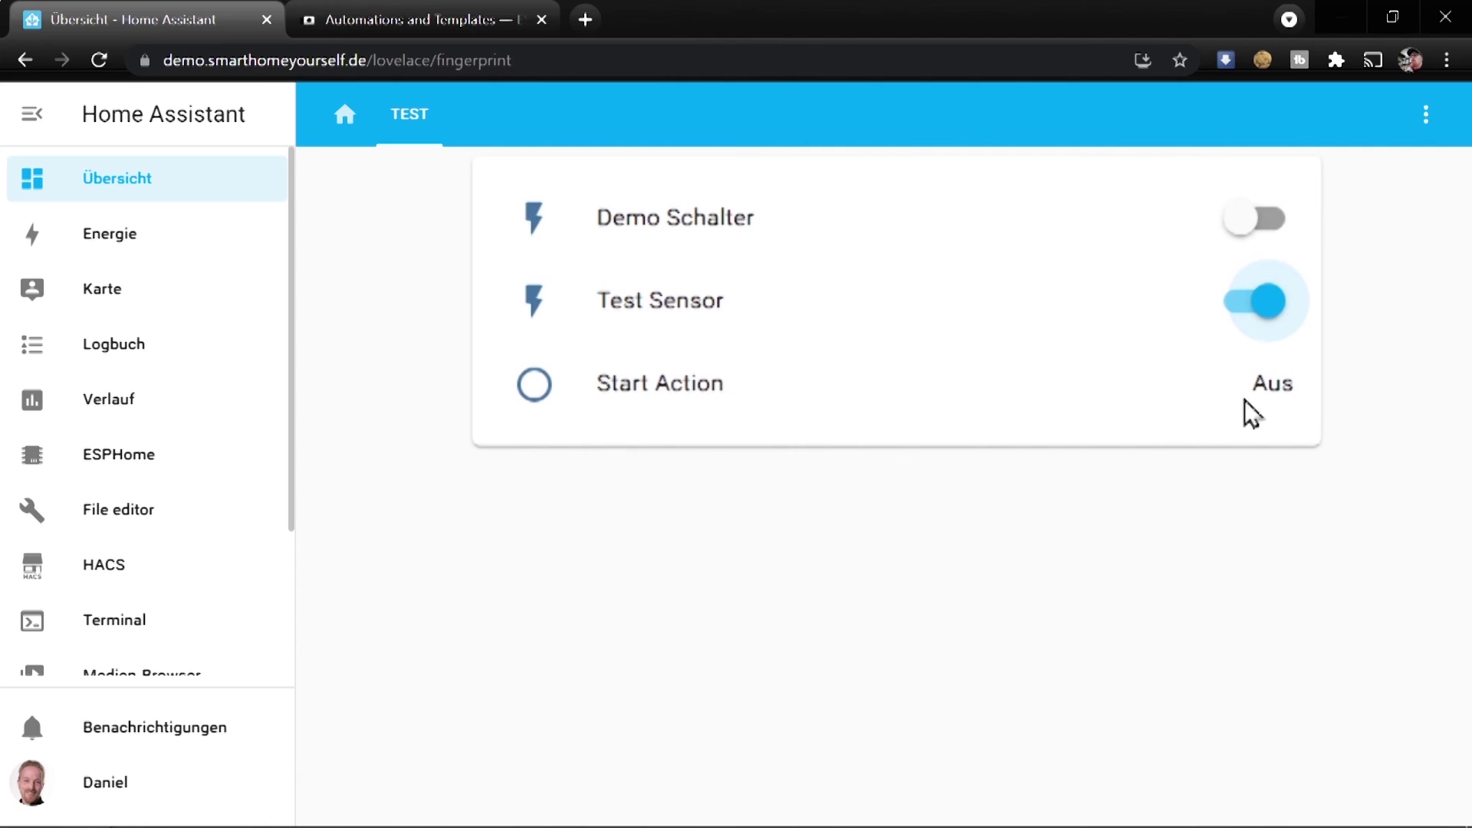
{"action": "left_click", "coordinate": [1268, 310]}
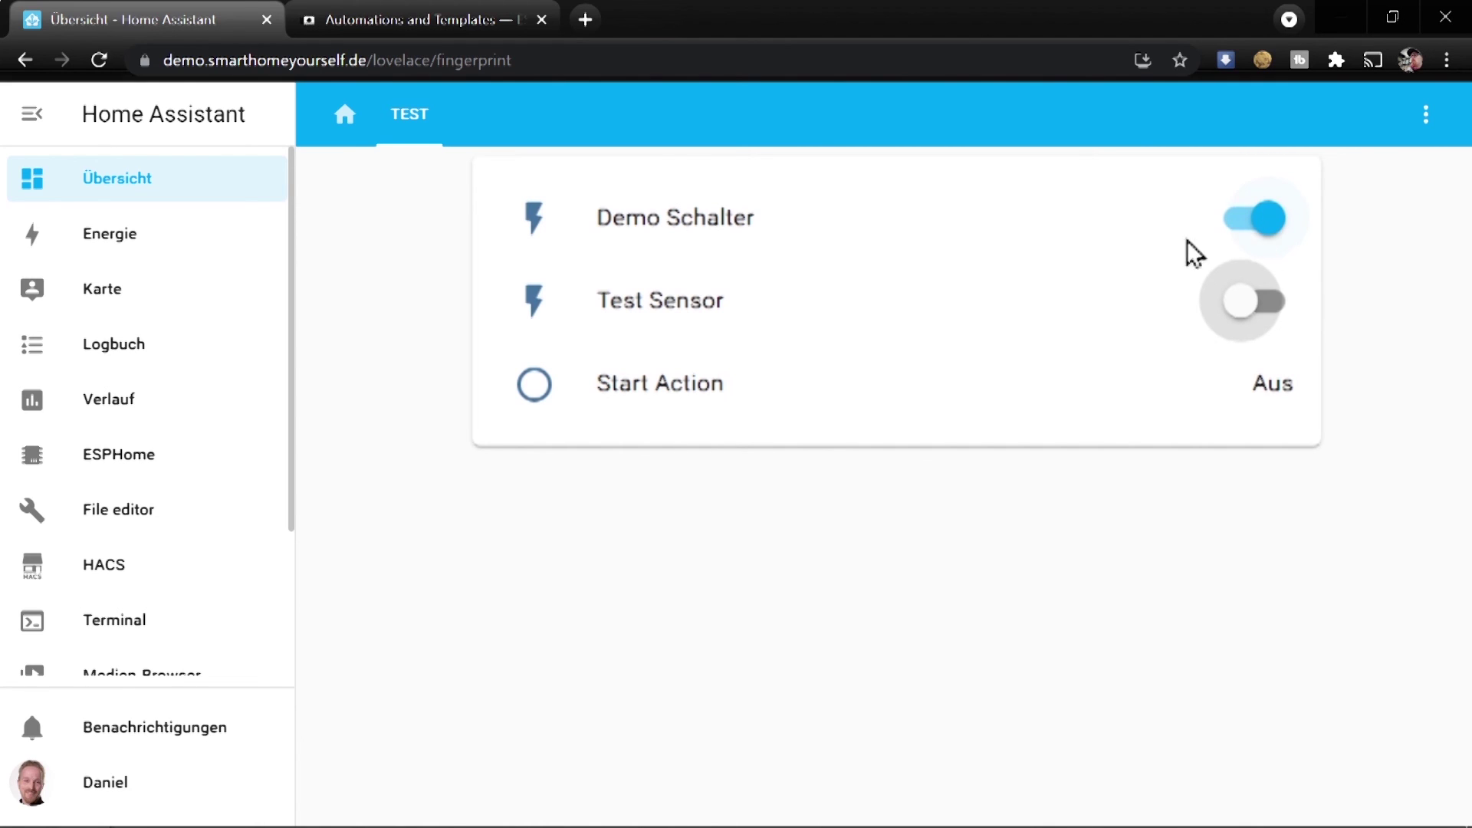
{"action": "left_click", "coordinate": [1271, 227]}
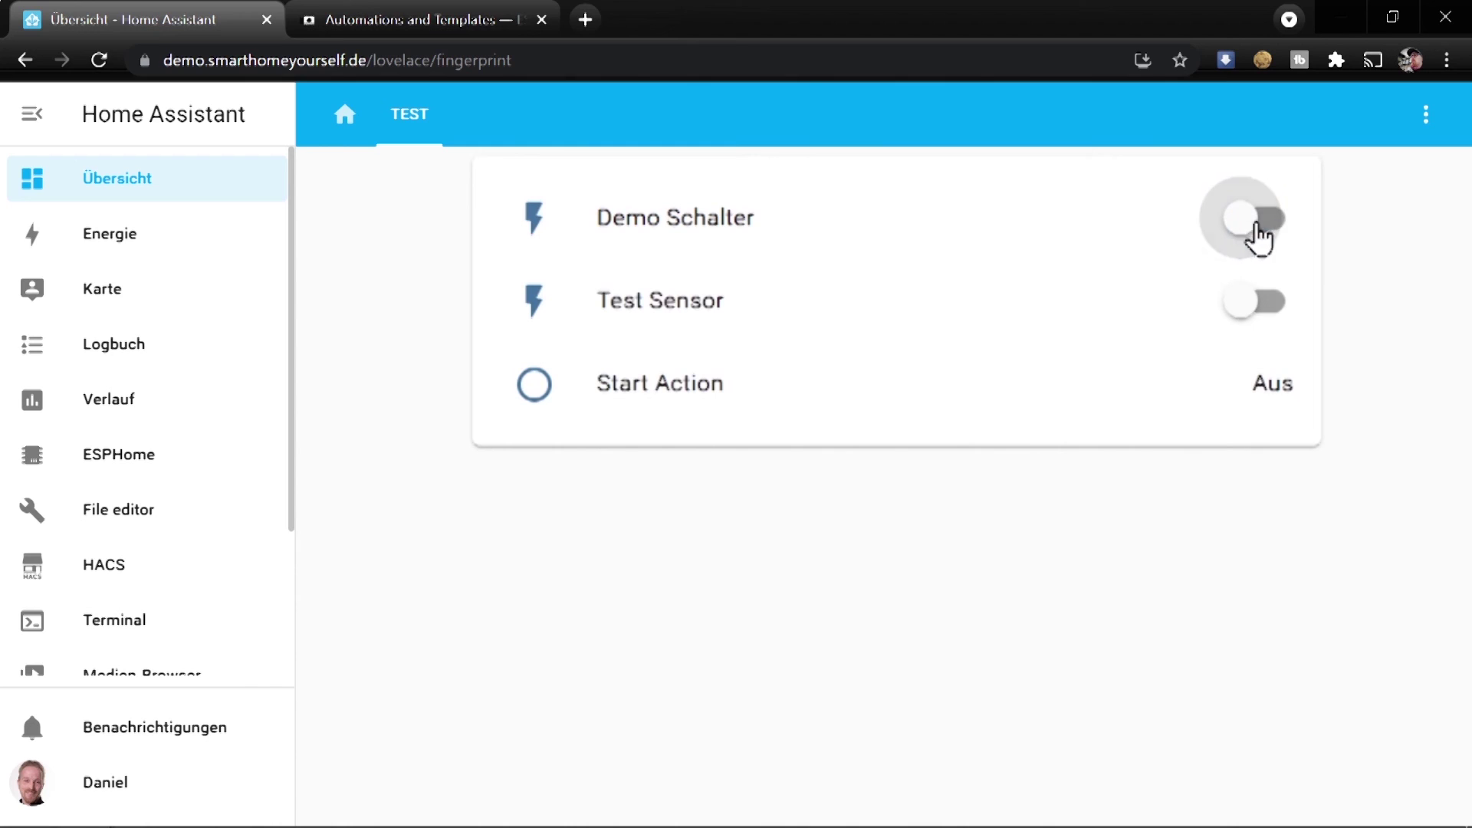
{"action": "left_click", "coordinate": [1259, 319]}
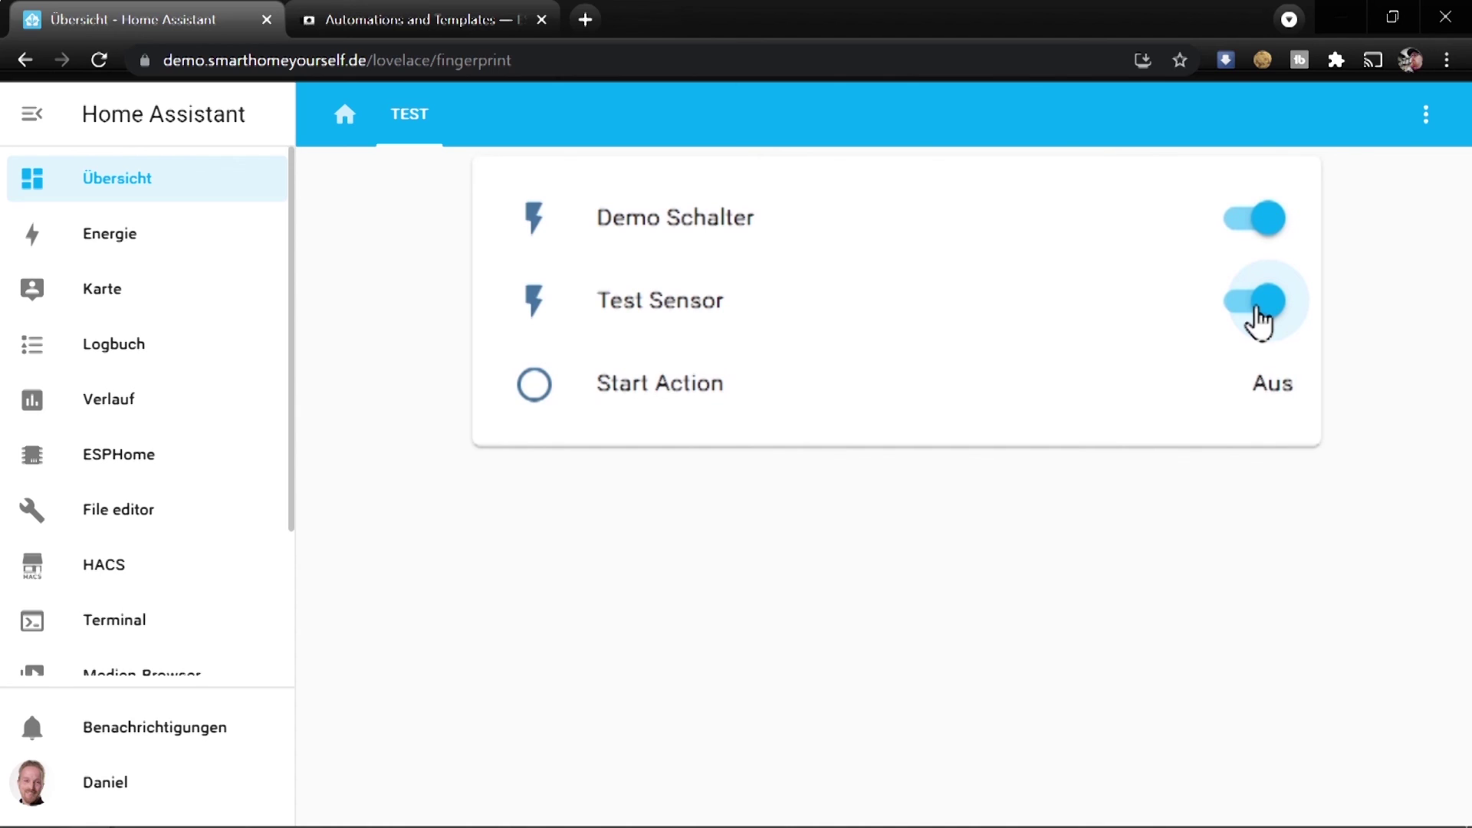
{"action": "left_click", "coordinate": [1259, 319]}
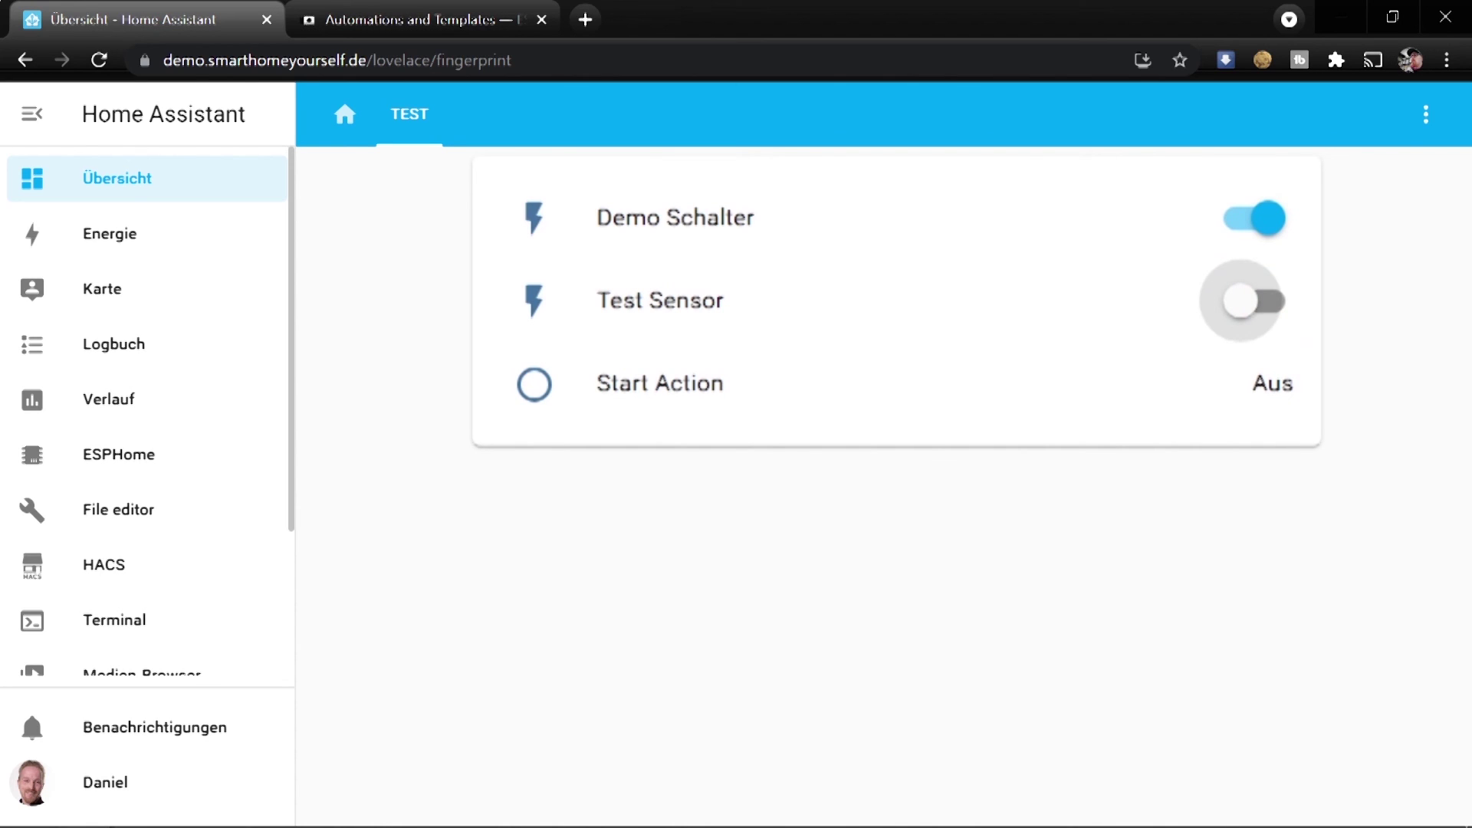